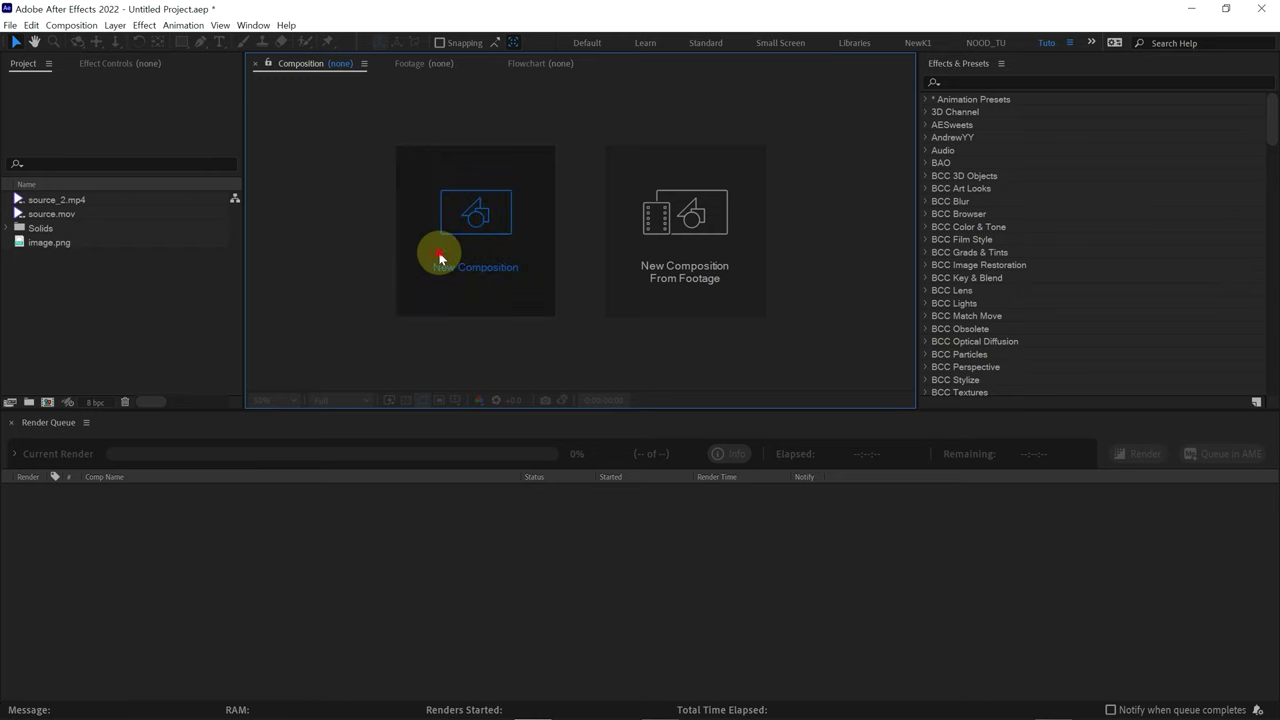
Create a new 1920×1080, 29.97 fps, 10-second comp, renaming Comp 1 to 'Depth Scanner'.
left_click(440, 258)
left_click_drag(655, 298, 651, 199)
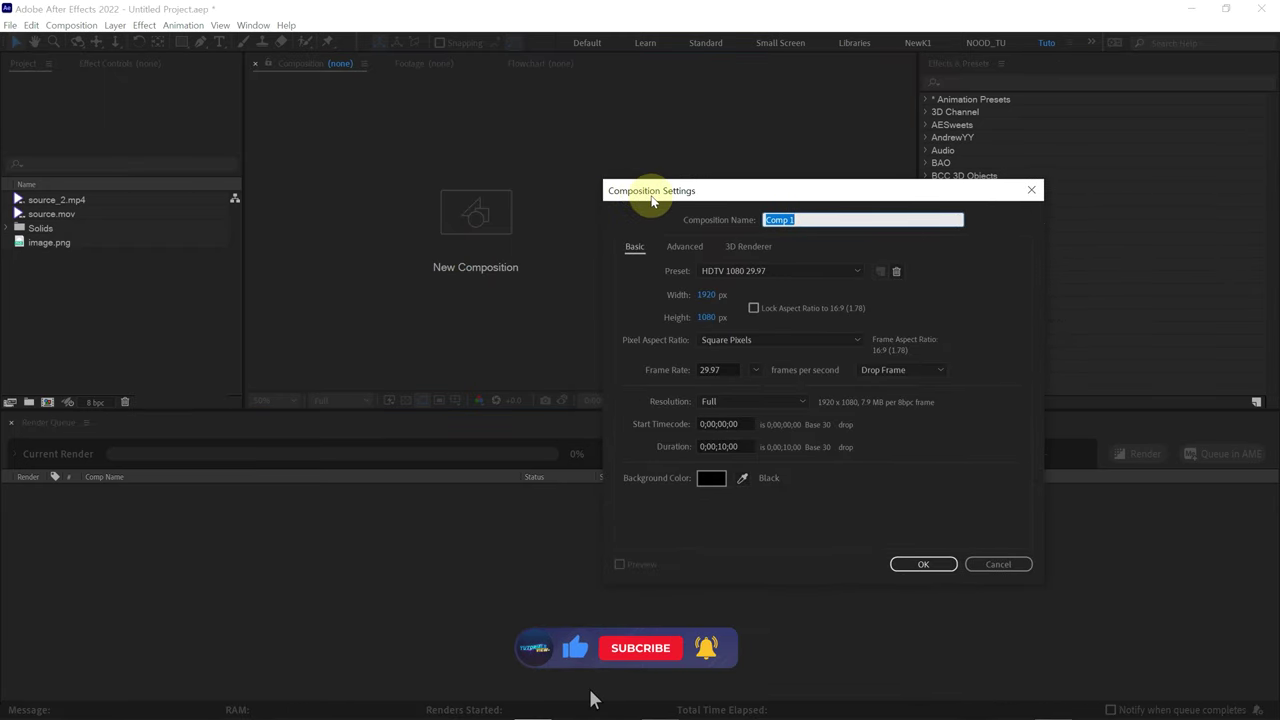
type("Depth Scanner")
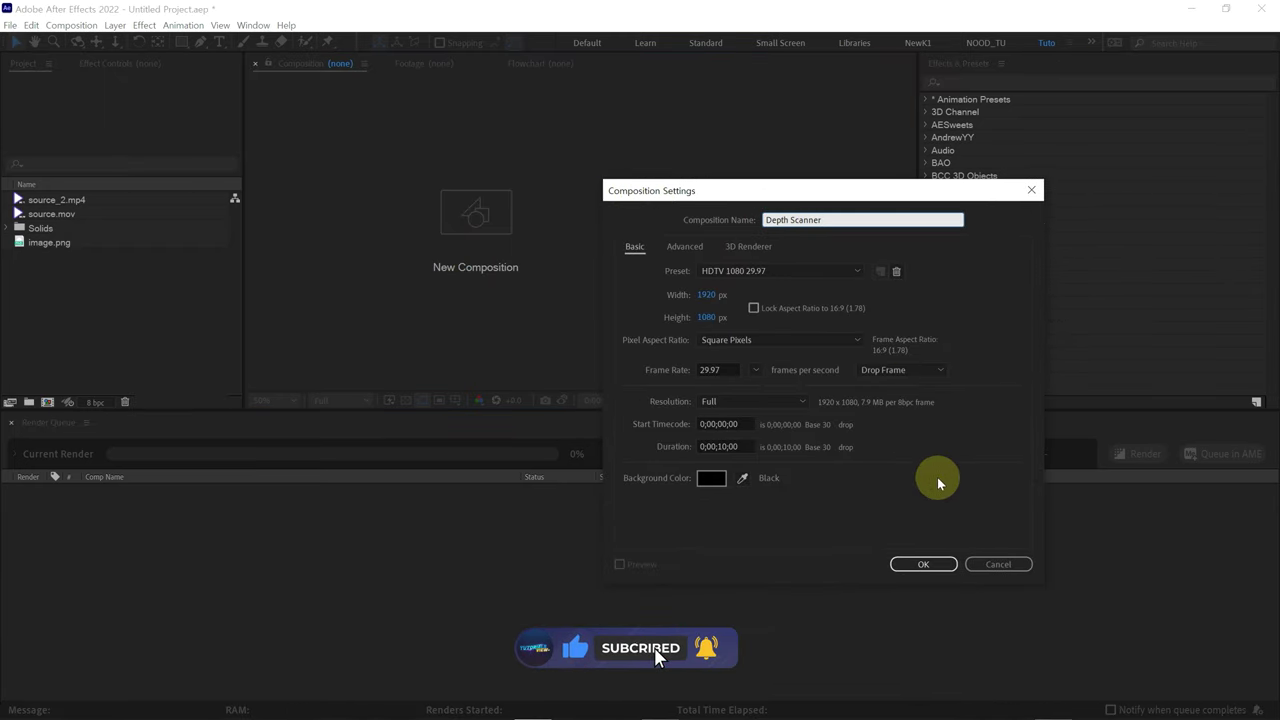
left_click(921, 566)
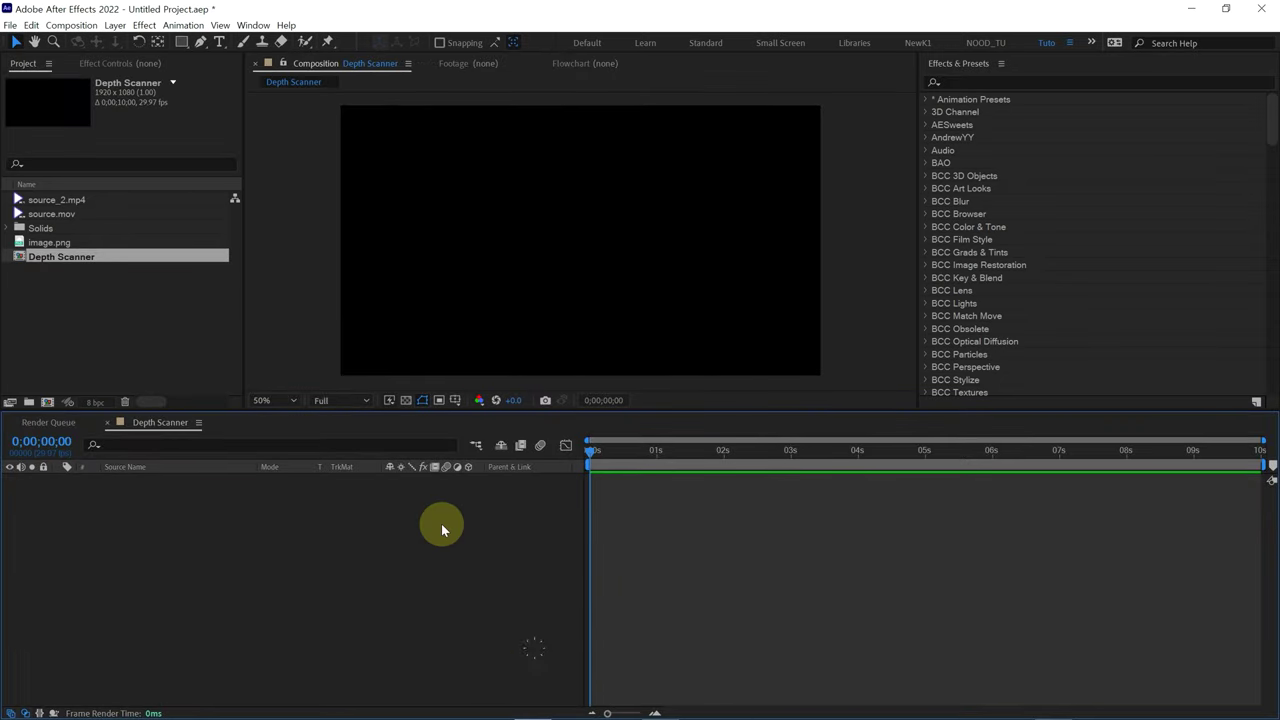
Add image.png to the Depth Scanner timeline and duplicate the layer.
left_click(47, 242)
left_click_drag(47, 241, 117, 529)
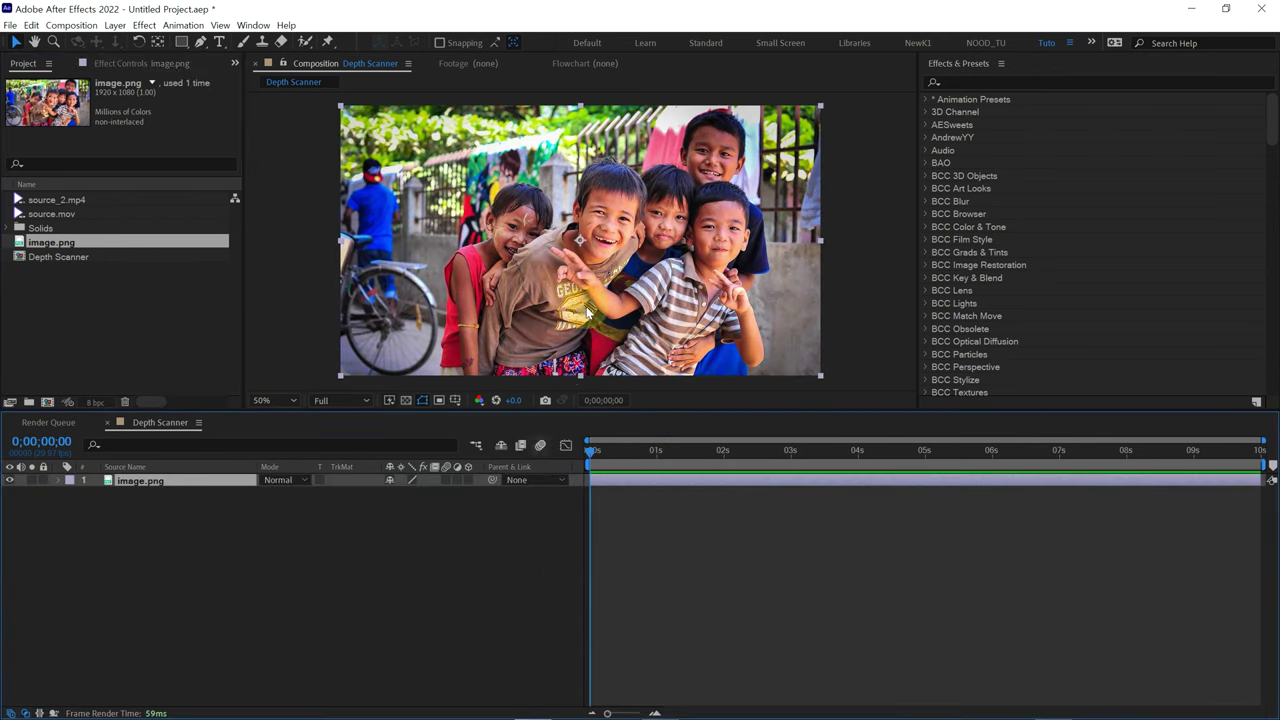
left_click(90, 516)
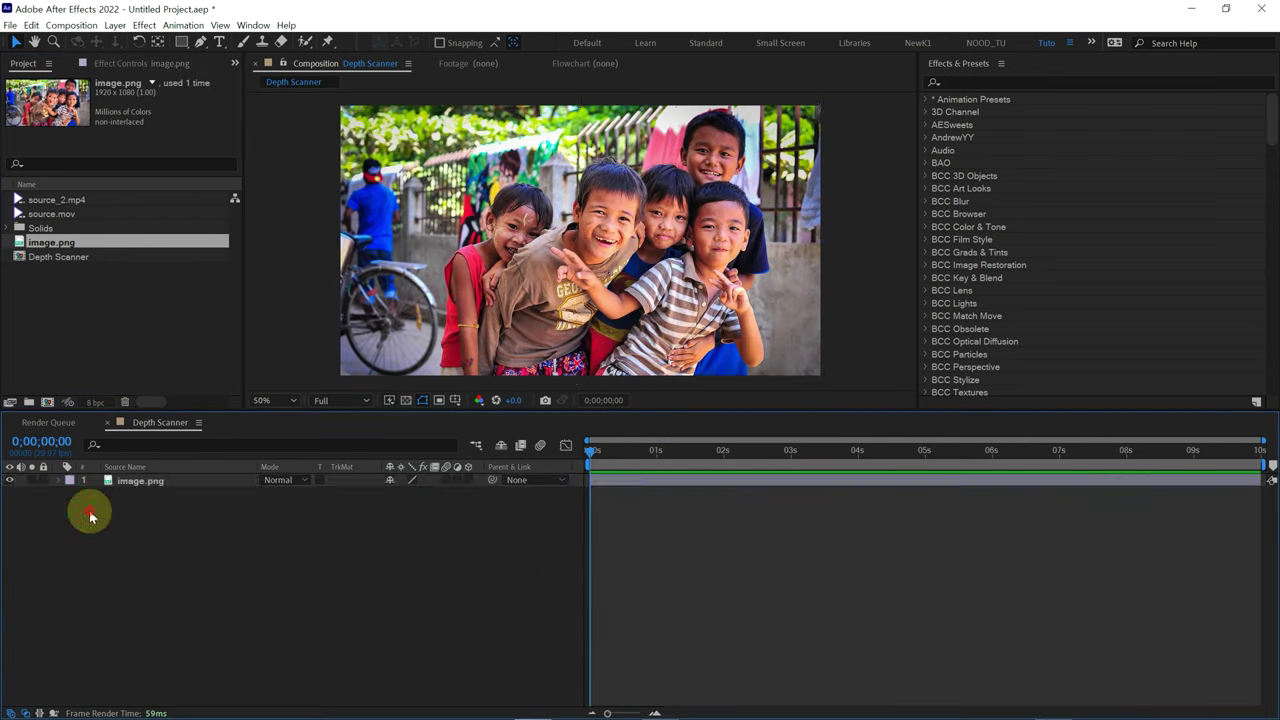
left_click(133, 484)
key("ctrl+d")
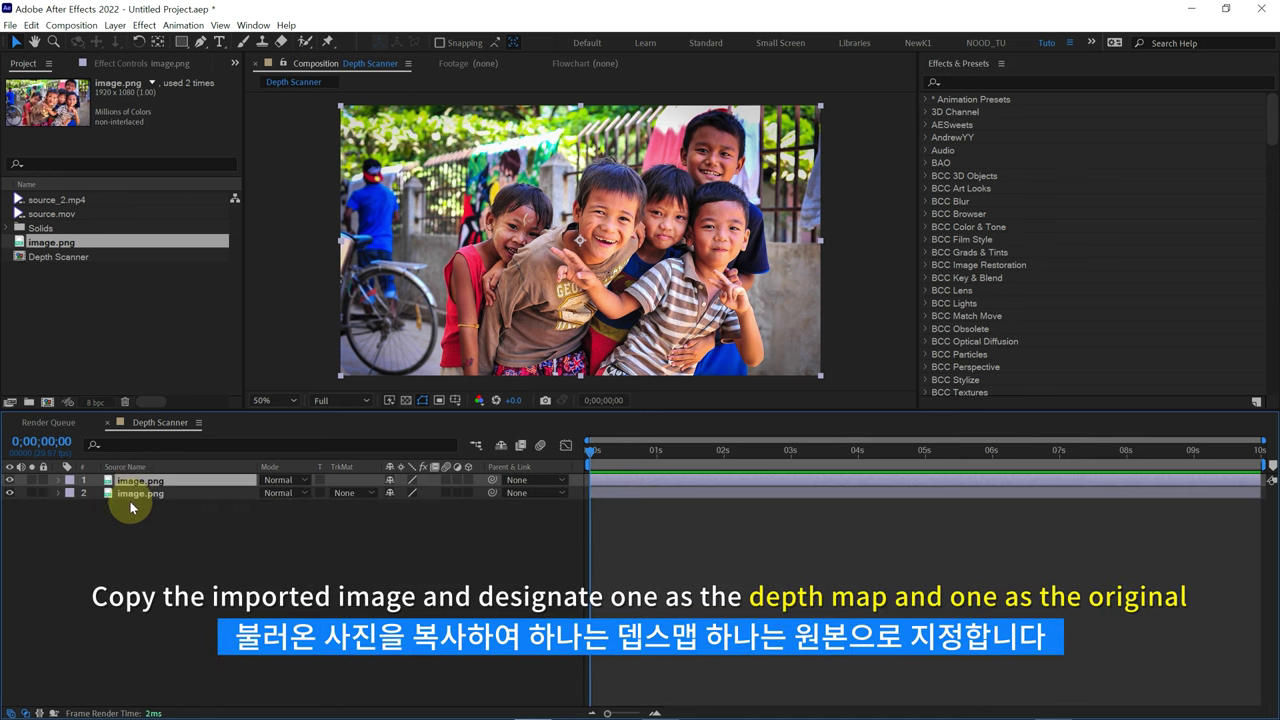
Rename the second image.png layer to 'Depth_Map'.
left_click(130, 495)
key("Return")
type("Depth")
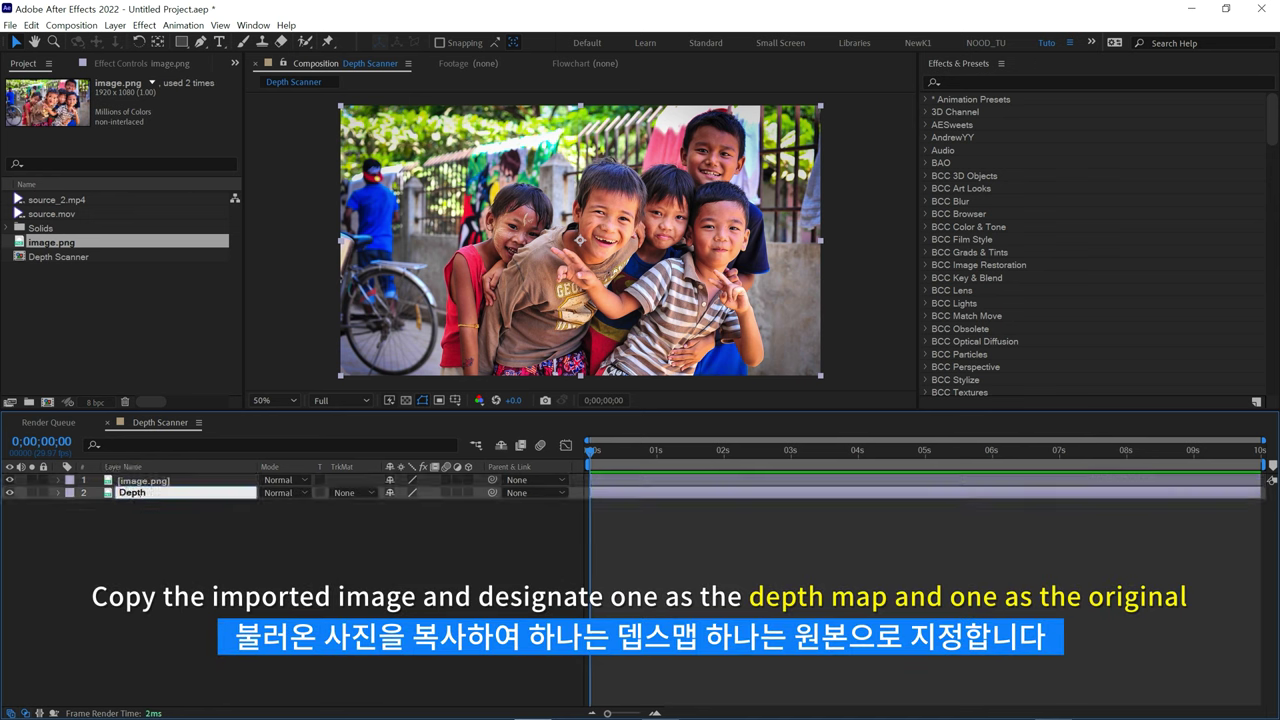
type("MA")
key("Return")
key("End")
key("BackSpace")
key("BackSpace")
type("ap")
key("Return")
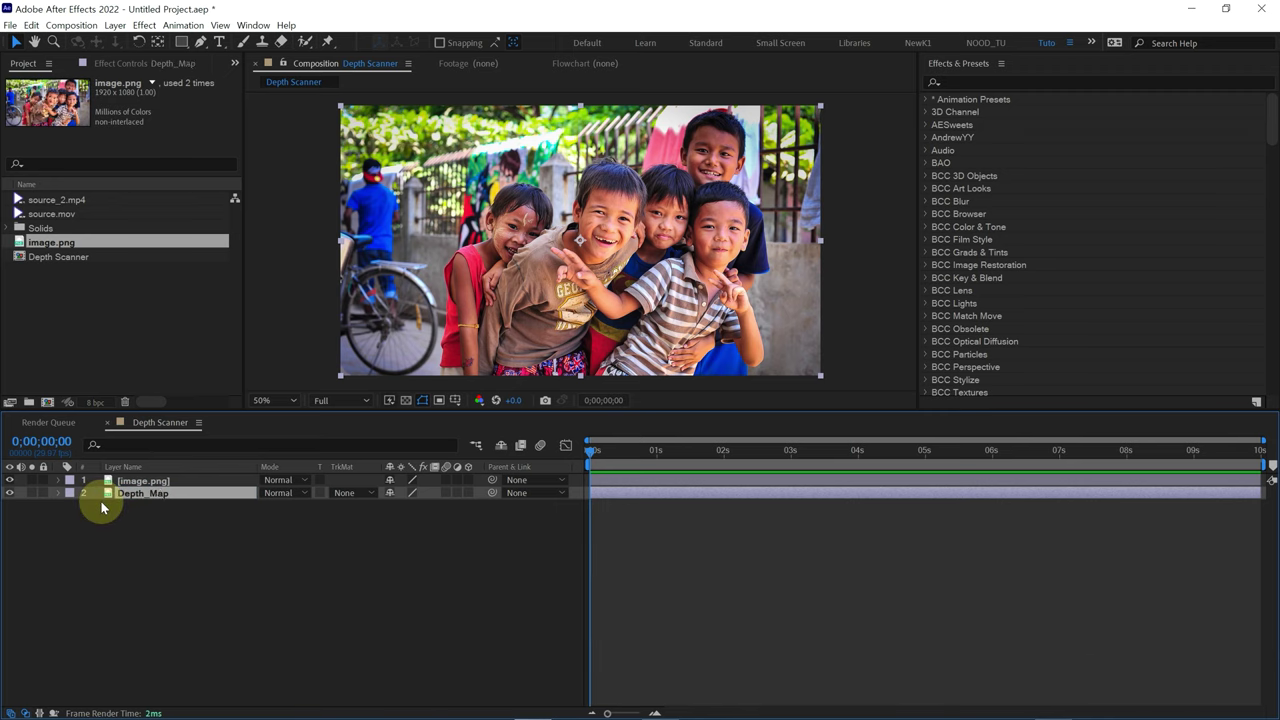
Hide the top image.png layer.
left_click(162, 522)
left_click(157, 497)
key("ctrl+alt+shift+v")
Apply the Depth Scanner effect to the Depth_Map layer.
left_click(945, 82)
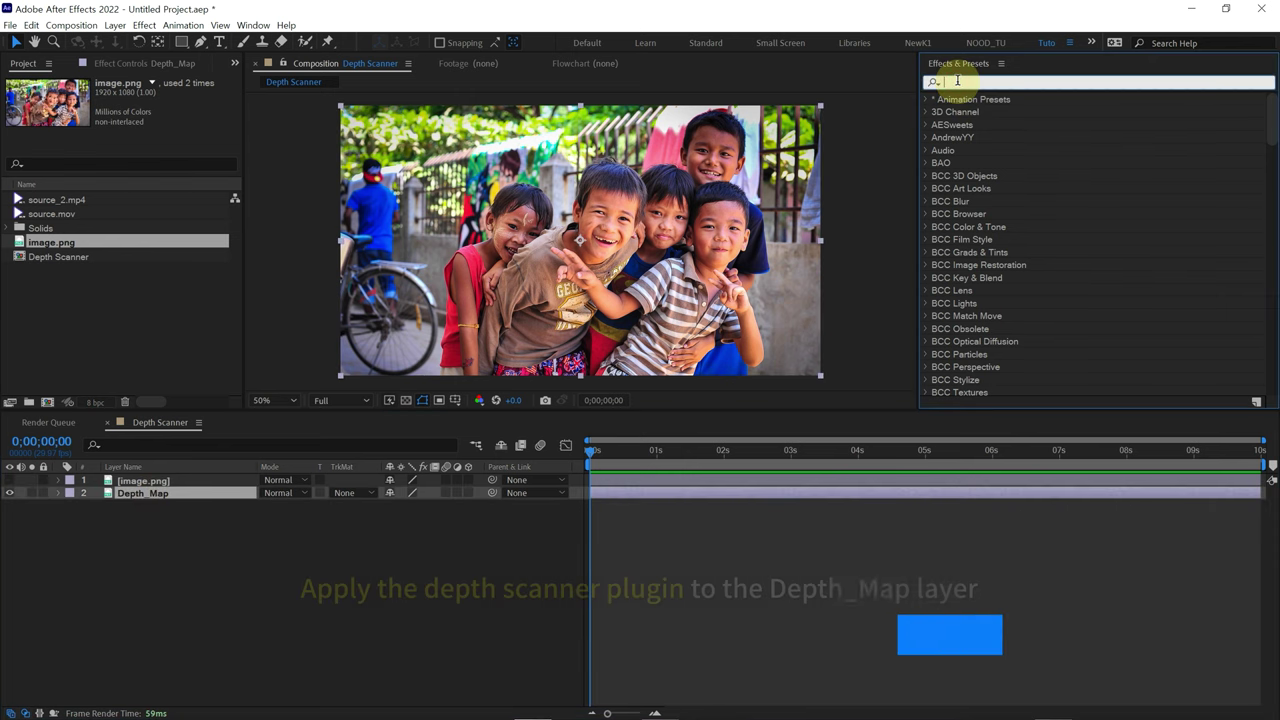
type("Depth Scanner")
left_click(835, 170)
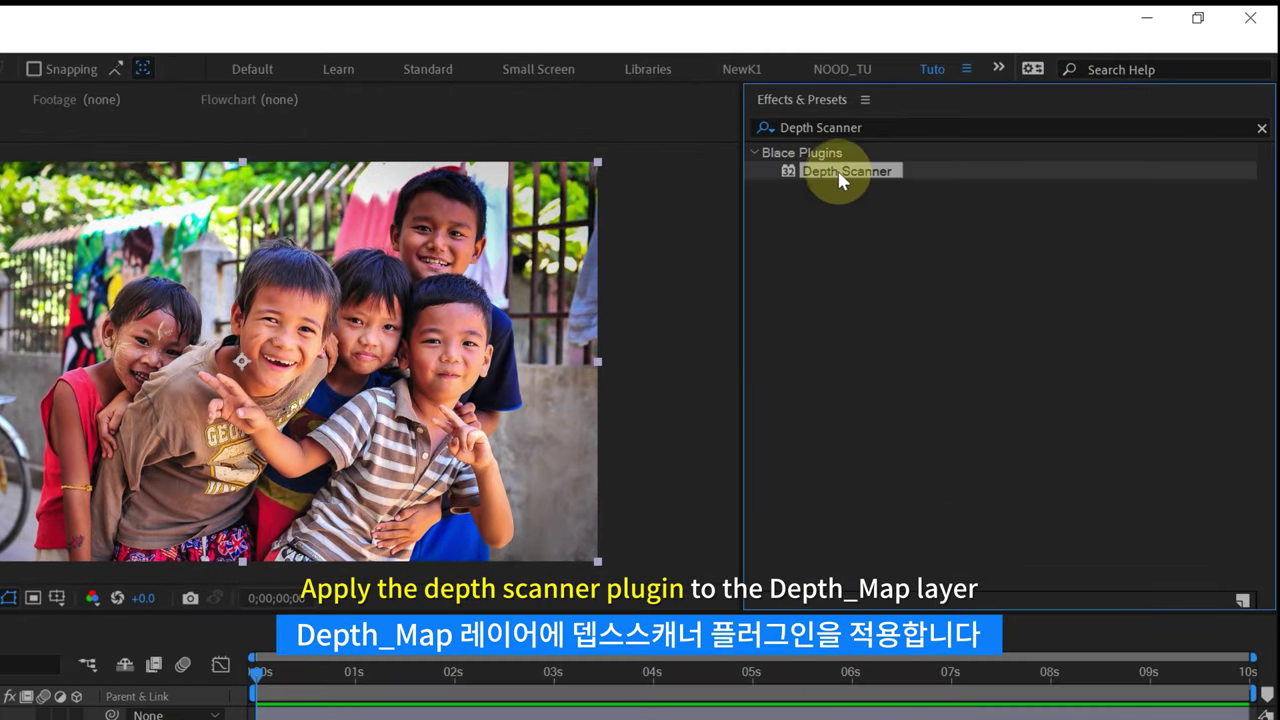
left_click_drag(835, 172, 172, 494)
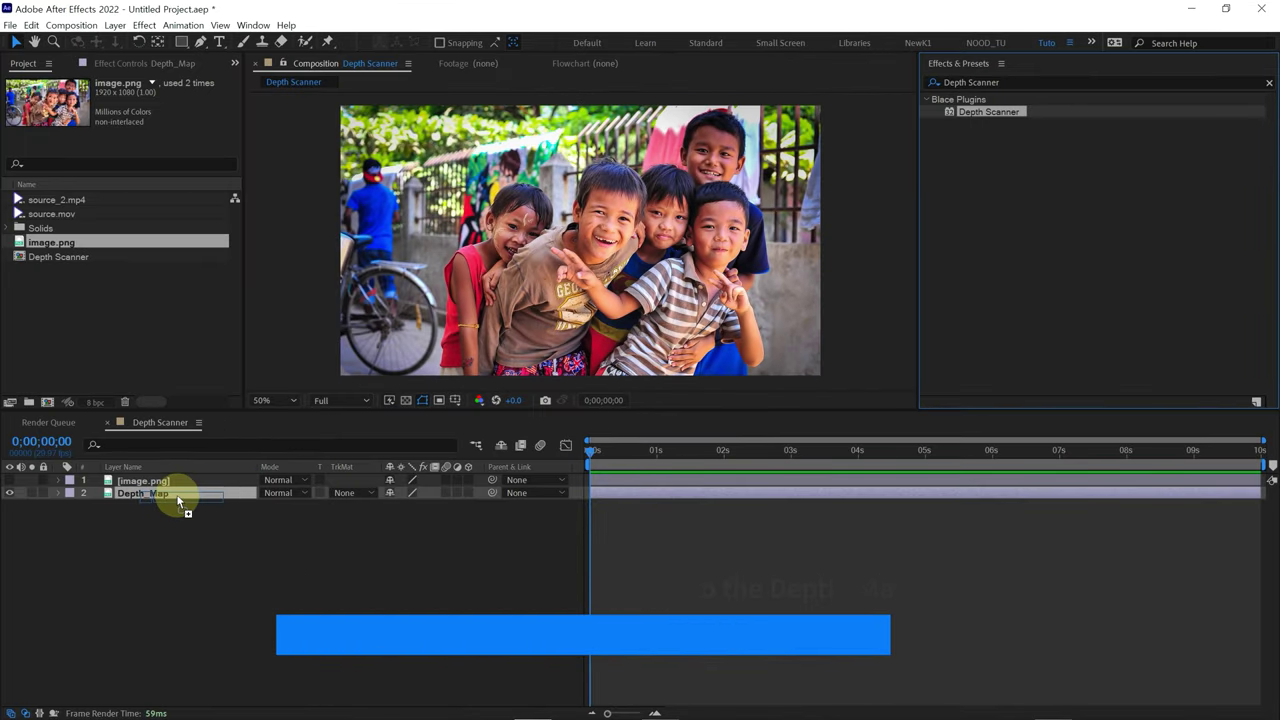
left_click_drag(172, 495, 174, 495)
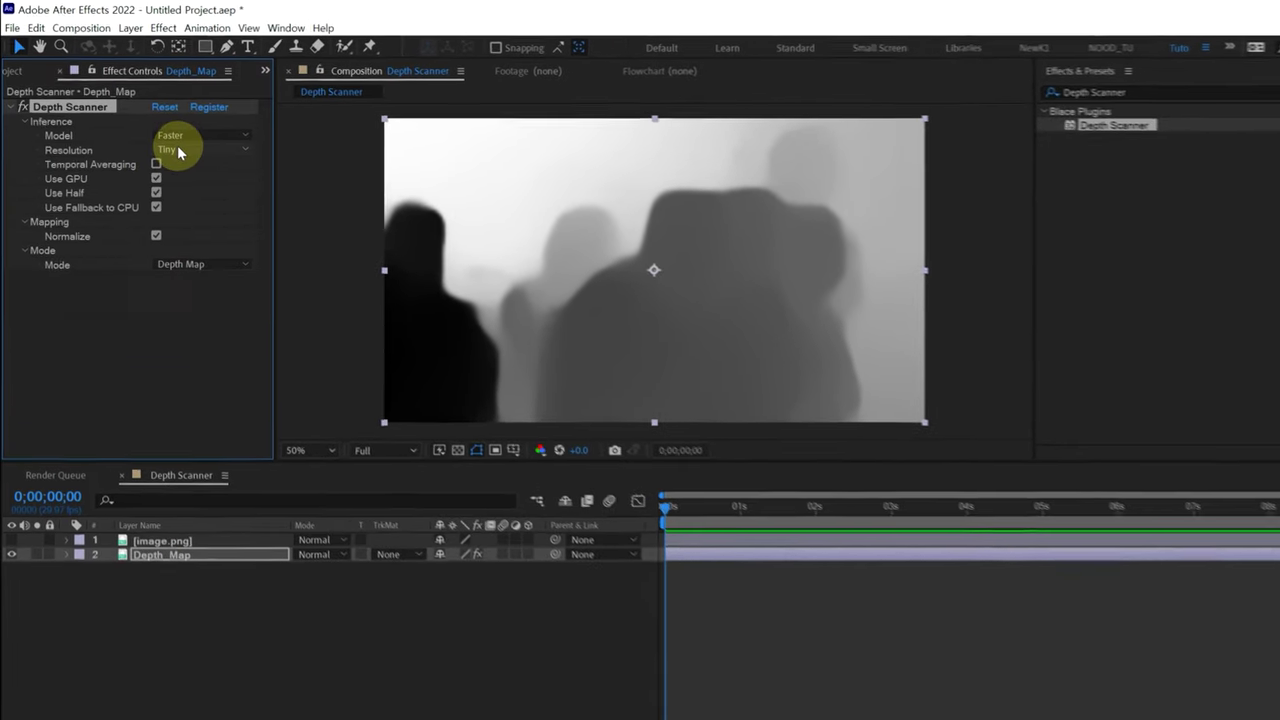
Set Depth Scanner resolution to Large and make image.png visible again.
left_click(147, 134)
left_click(157, 165)
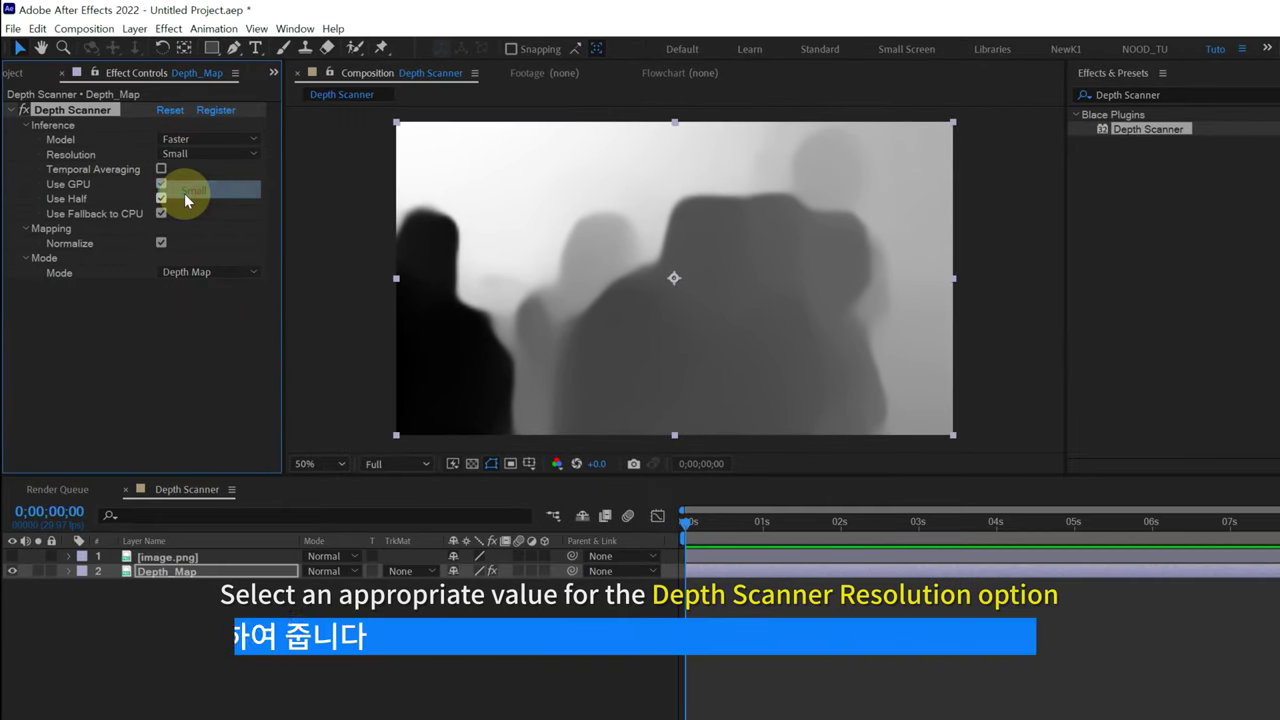
left_click(183, 154)
left_click(191, 206)
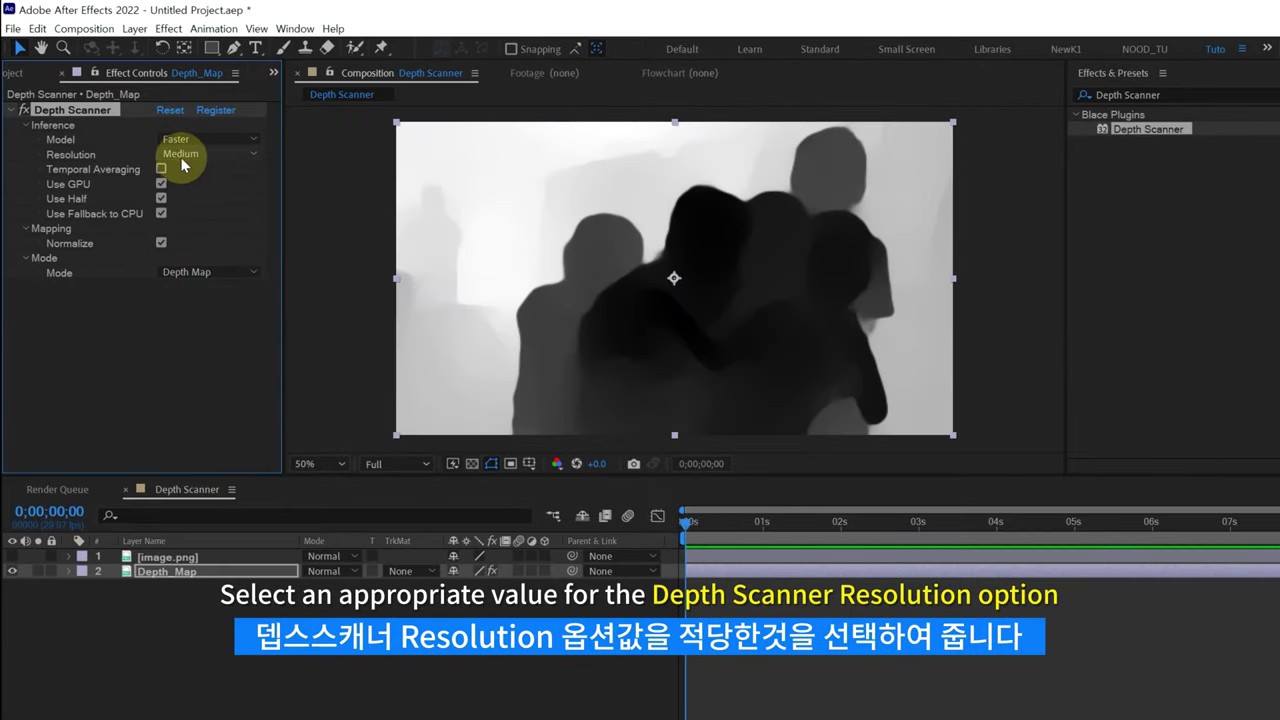
left_click(177, 153)
left_click(188, 220)
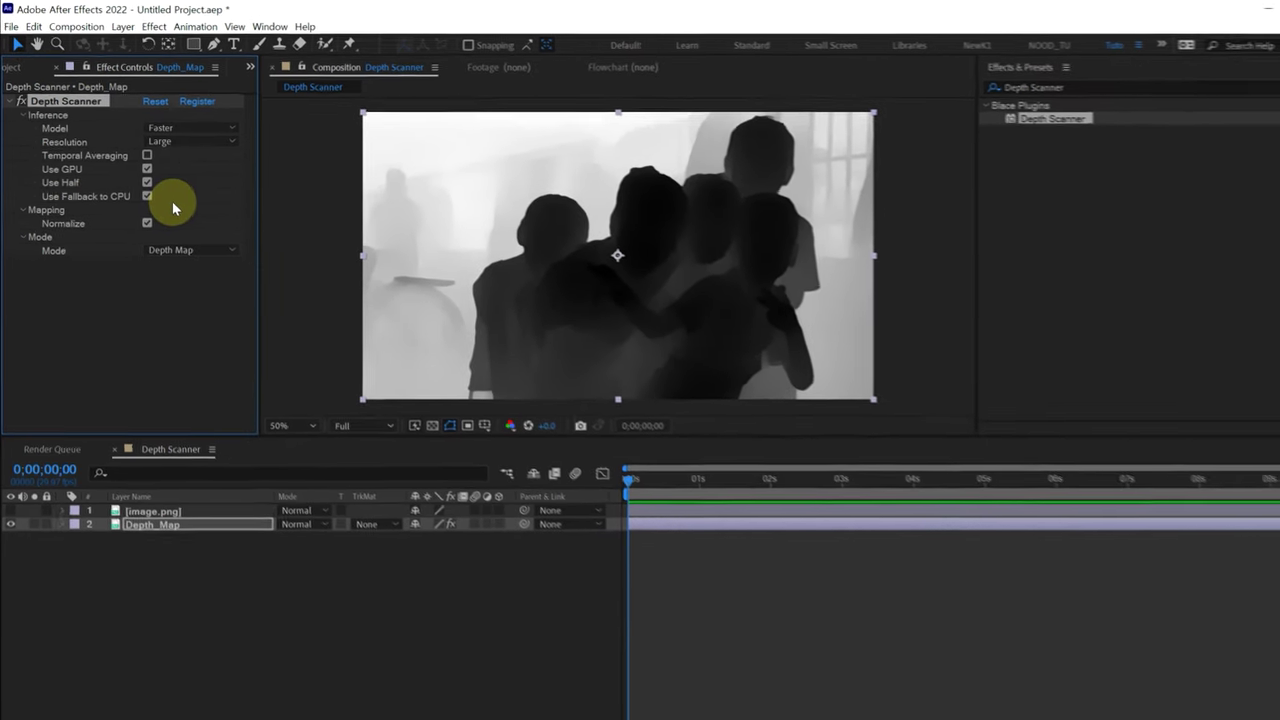
left_click(88, 510)
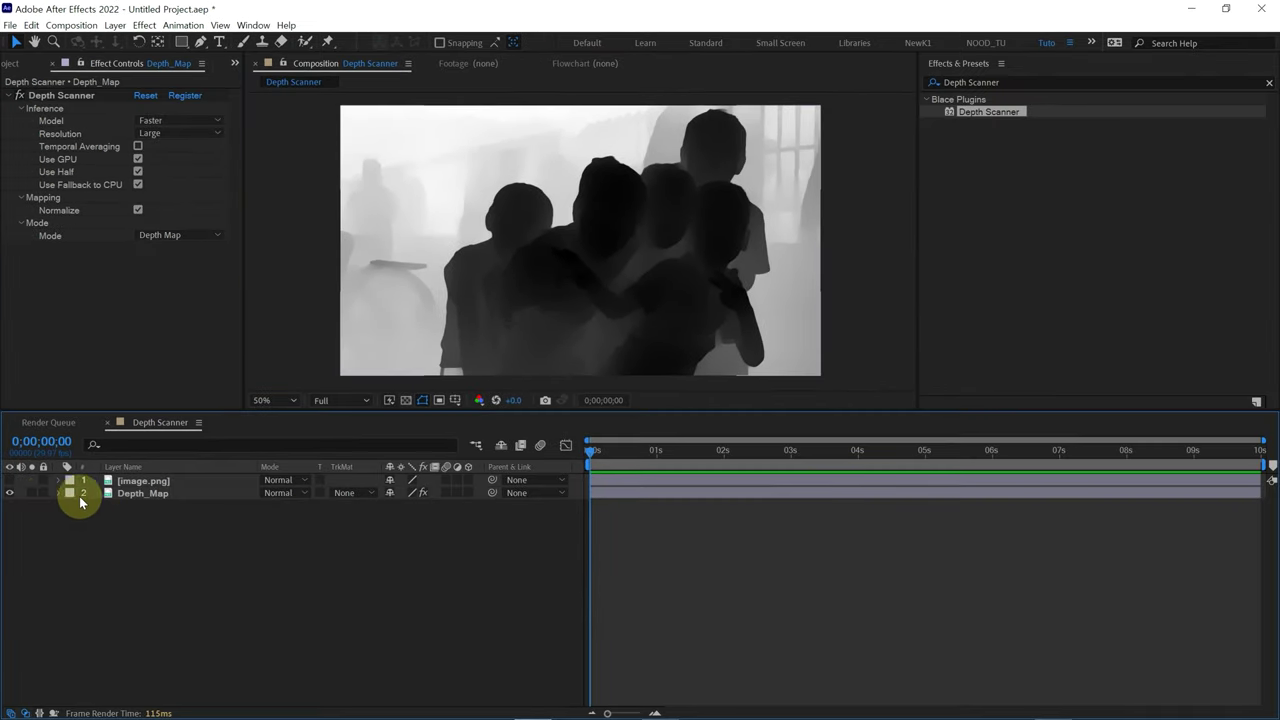
left_click(10, 481)
Apply the Displacement Map effect to the image.png layer.
left_click(136, 484)
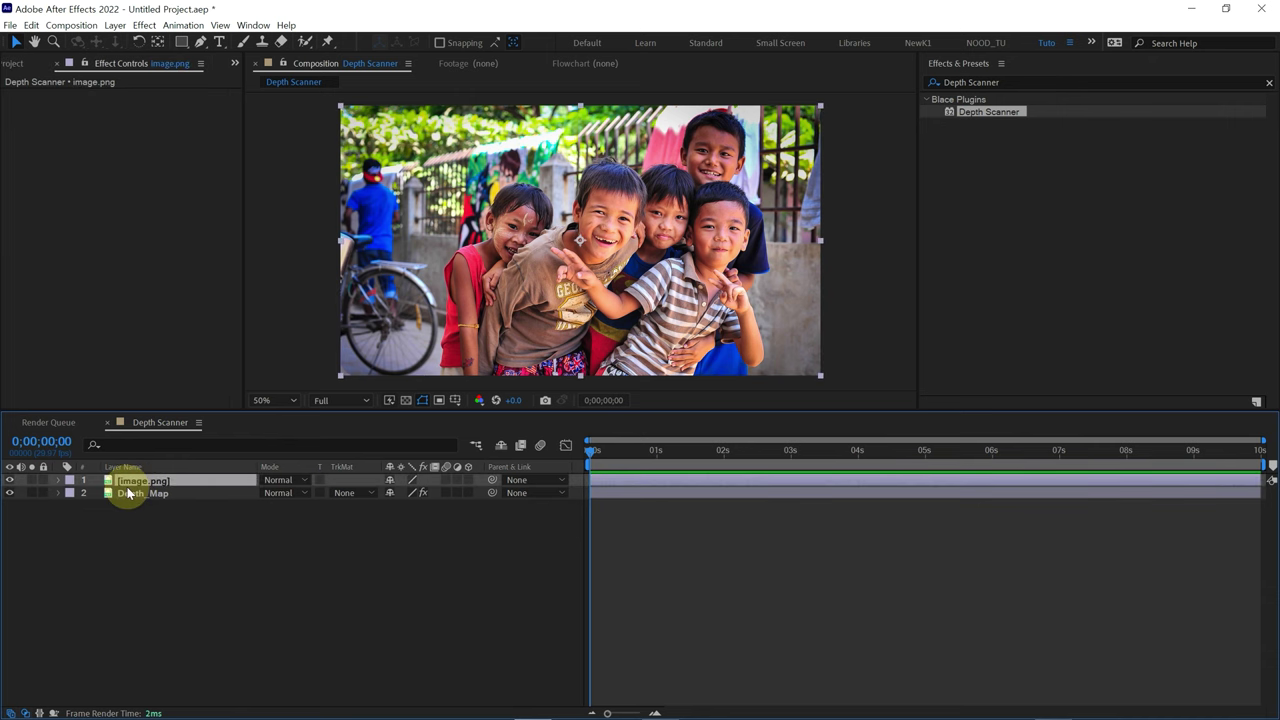
left_click(976, 82)
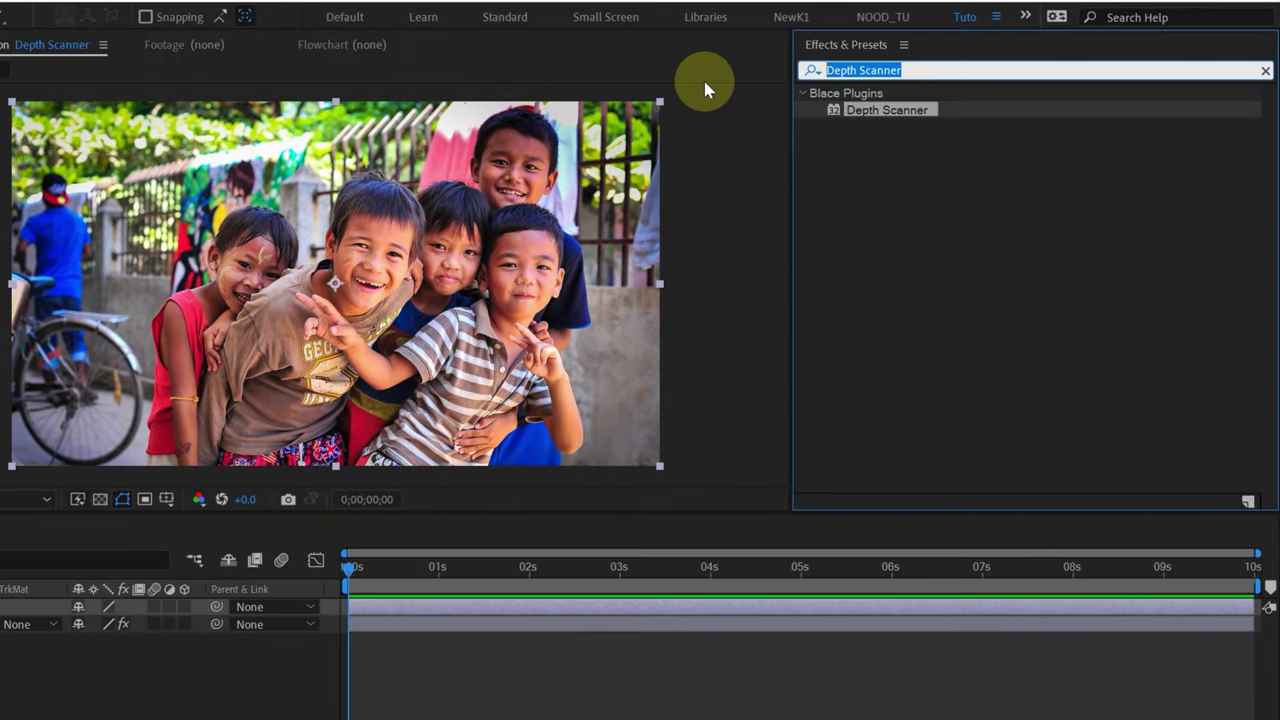
type("disp")
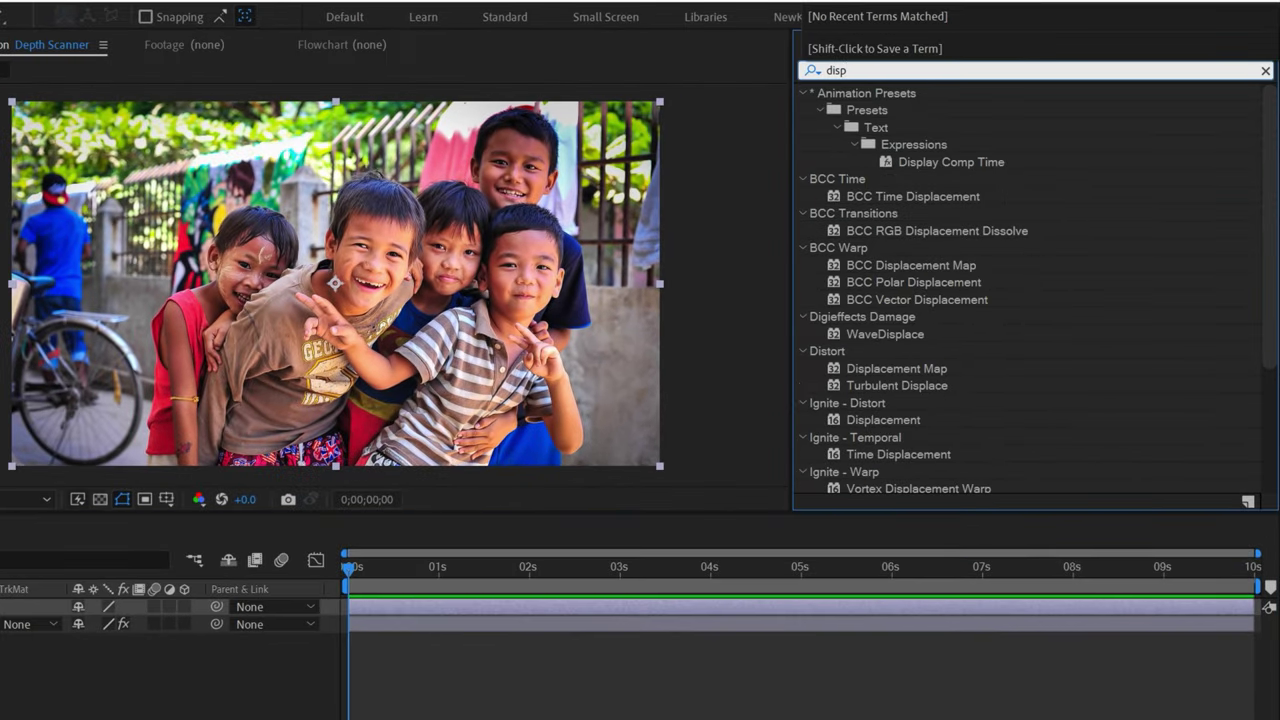
left_click(872, 368)
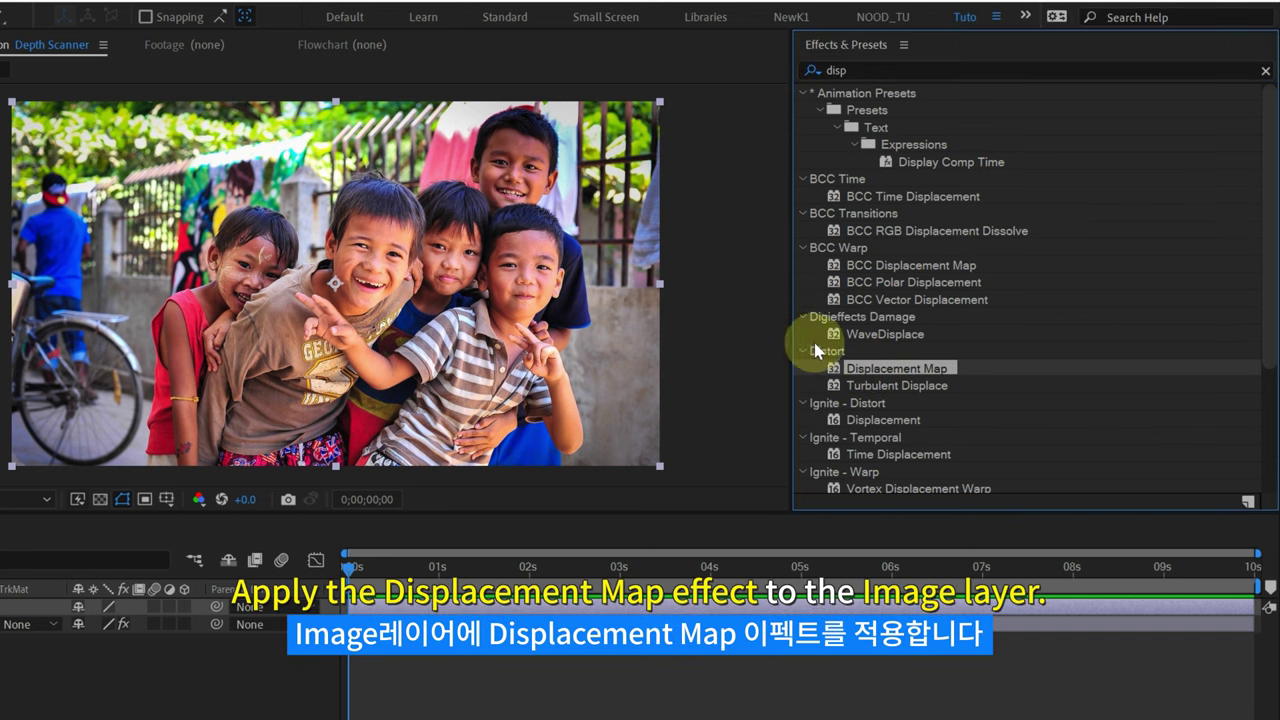
mouse_move(891, 370)
left_mouse_down()
mouse_move(46, 443)
mouse_move(147, 484)
left_mouse_up()
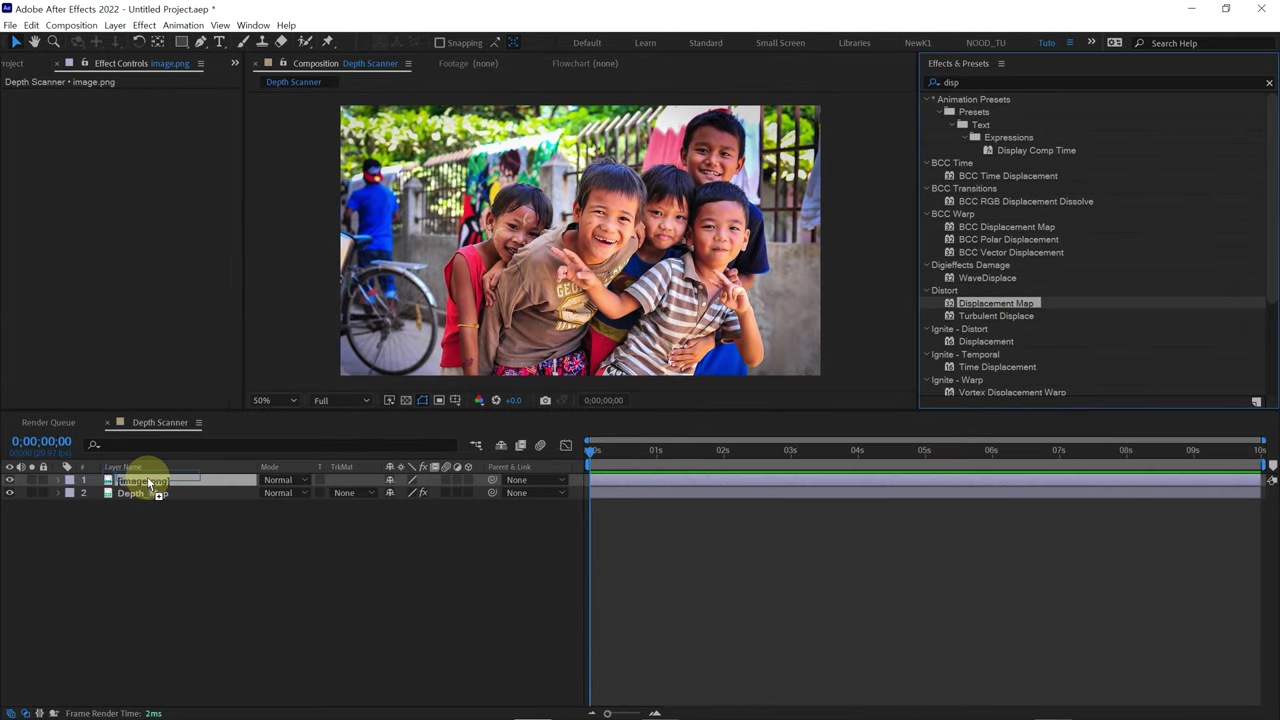
left_click_drag(145, 480, 147, 481)
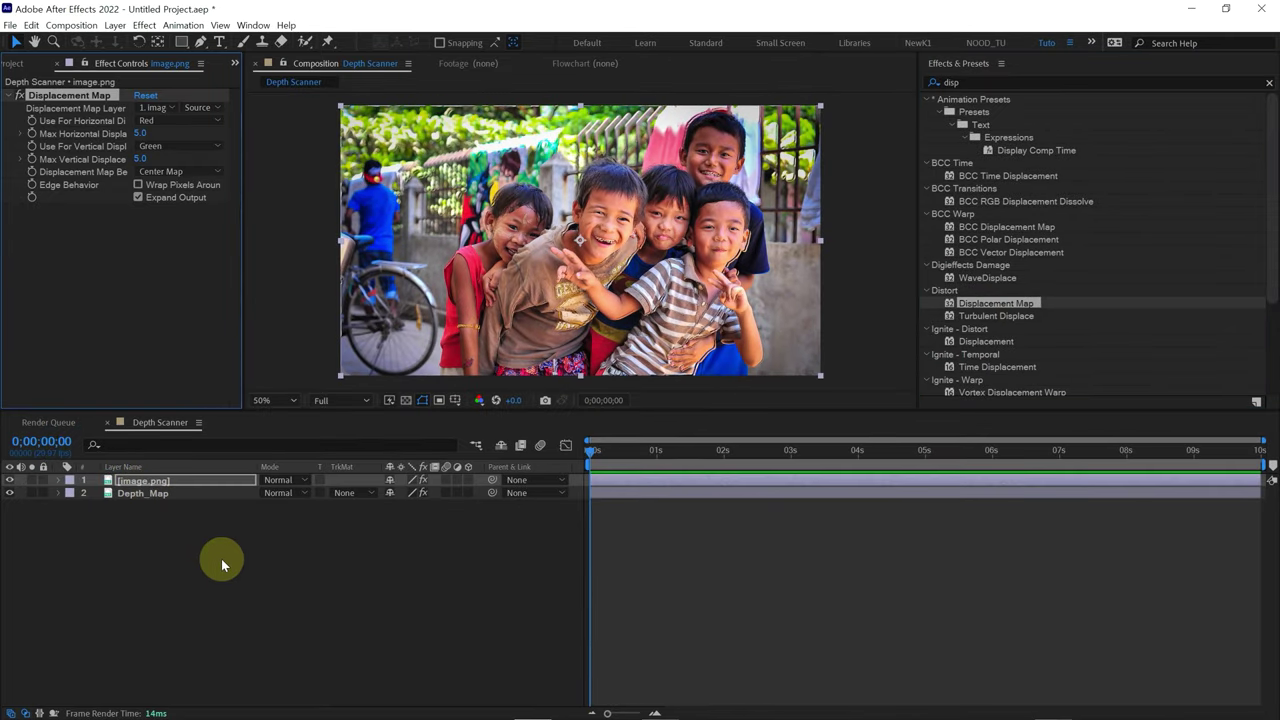
left_click(928, 99)
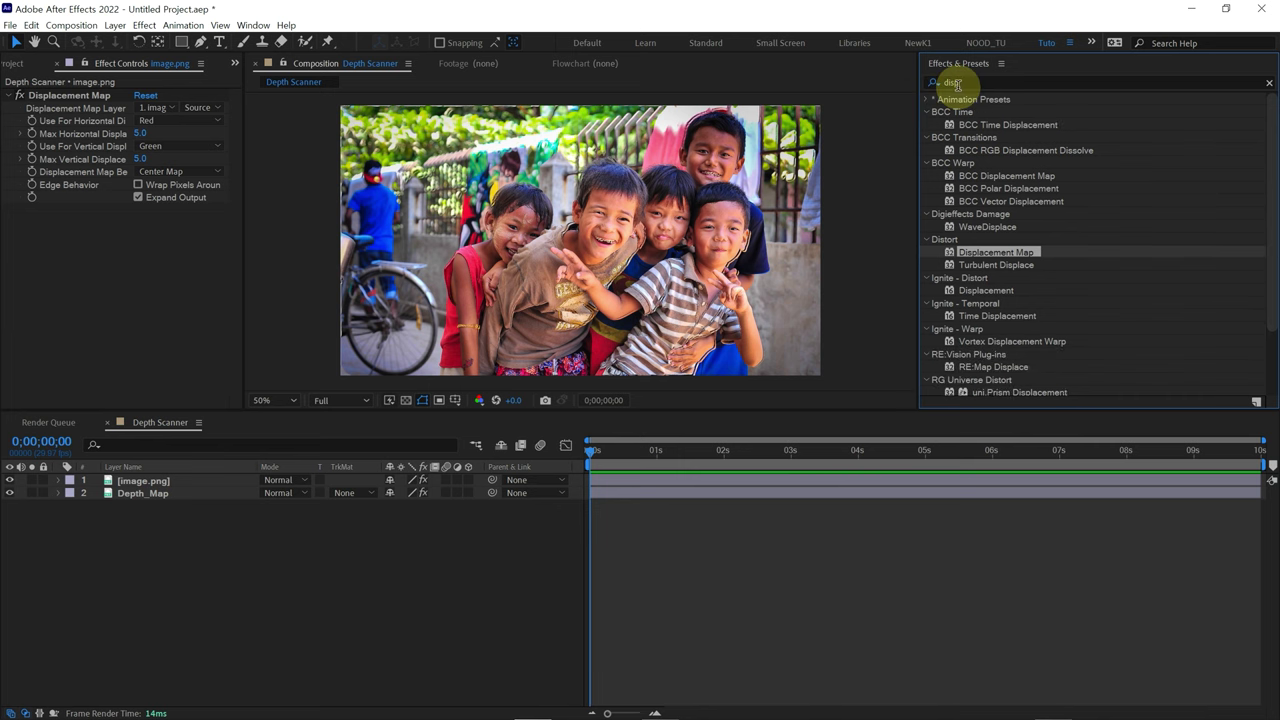
left_click(1268, 84)
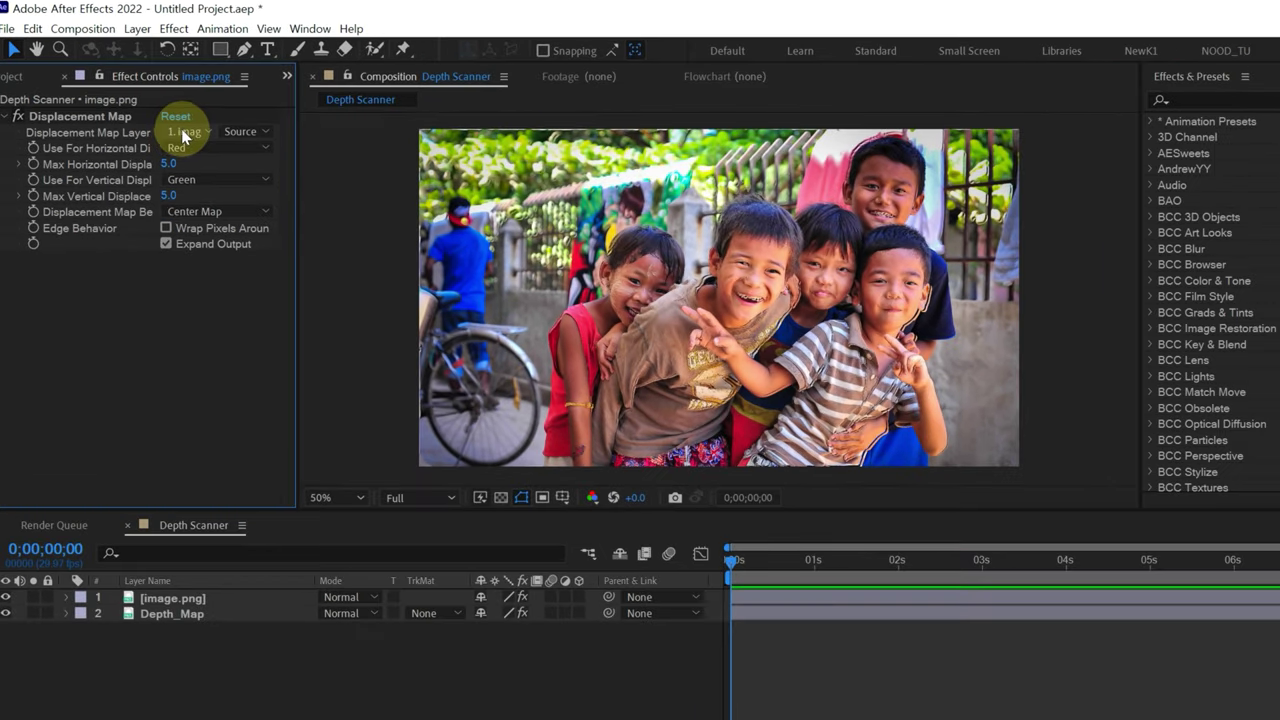
Use Depth_Map with its Effects & Masks as the displacement map layer.
left_click(182, 131)
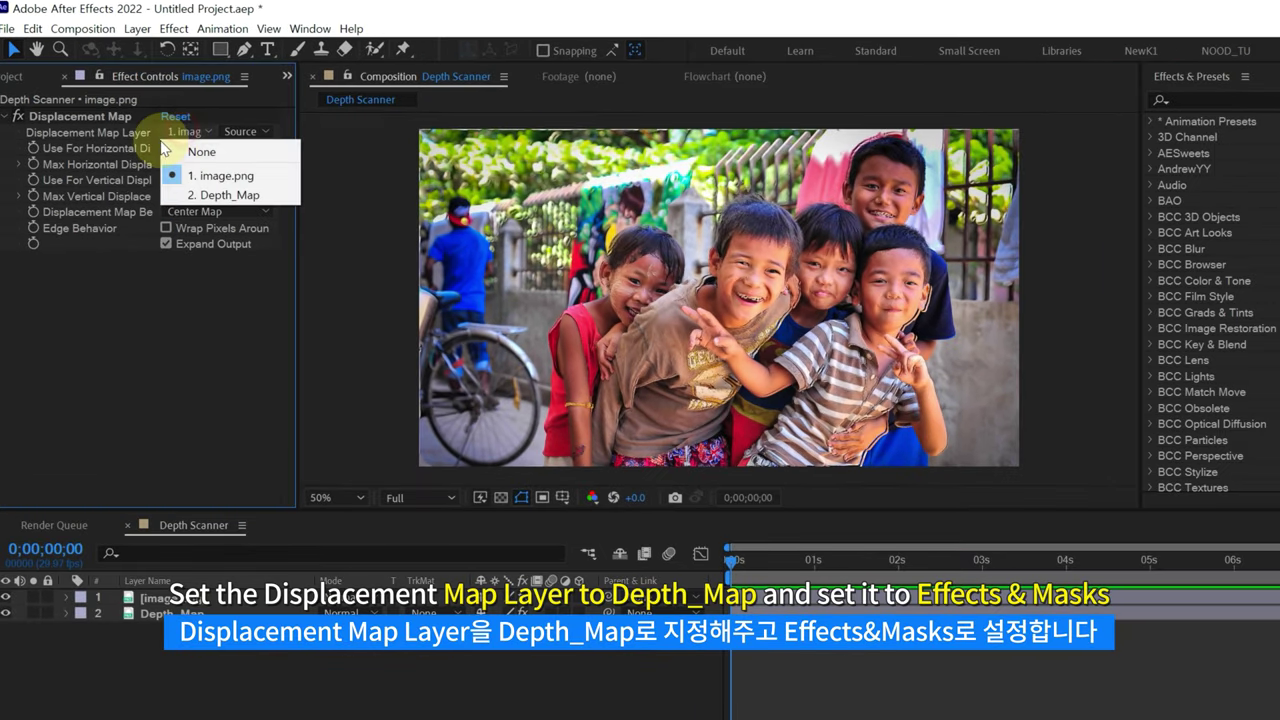
left_click(205, 194)
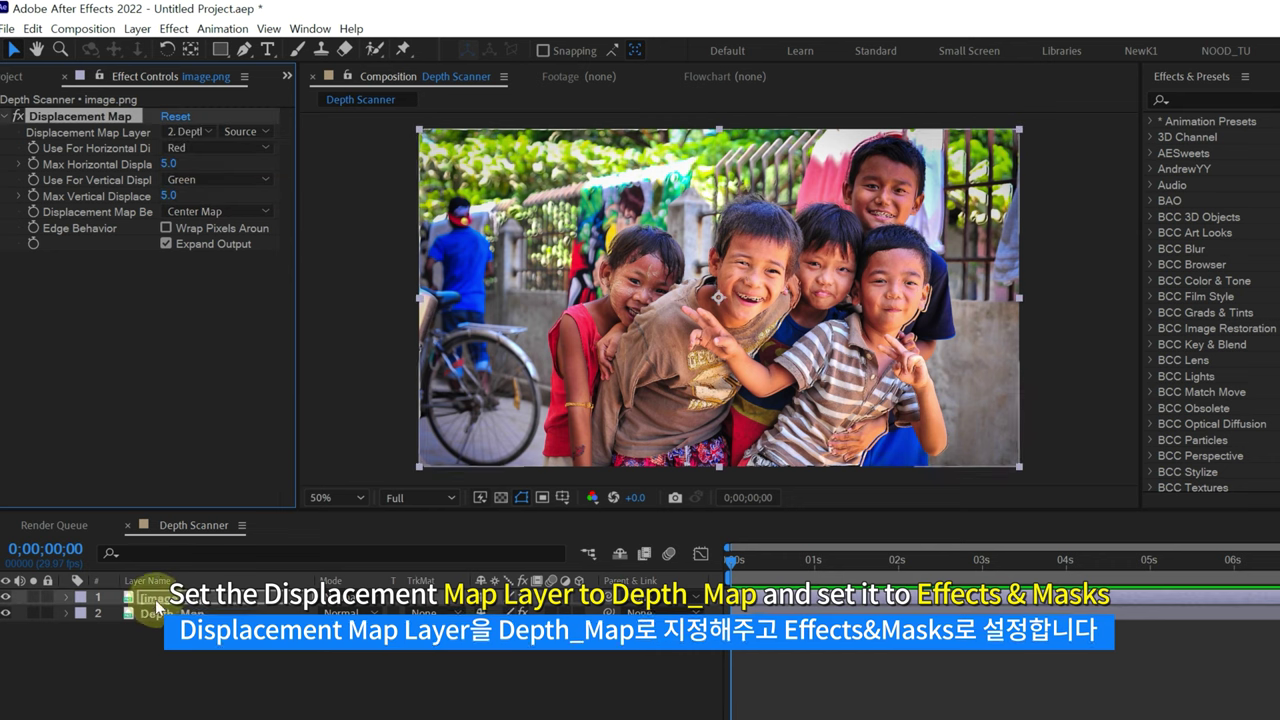
left_click(248, 131)
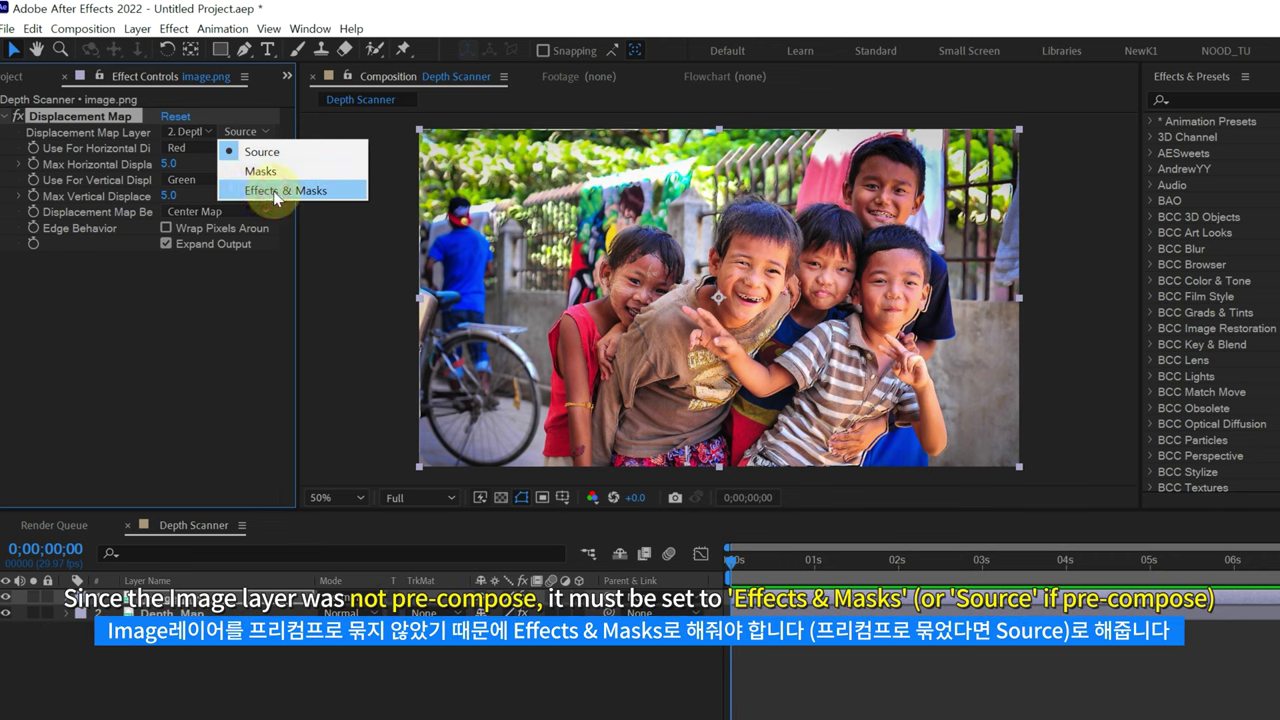
left_click(277, 191)
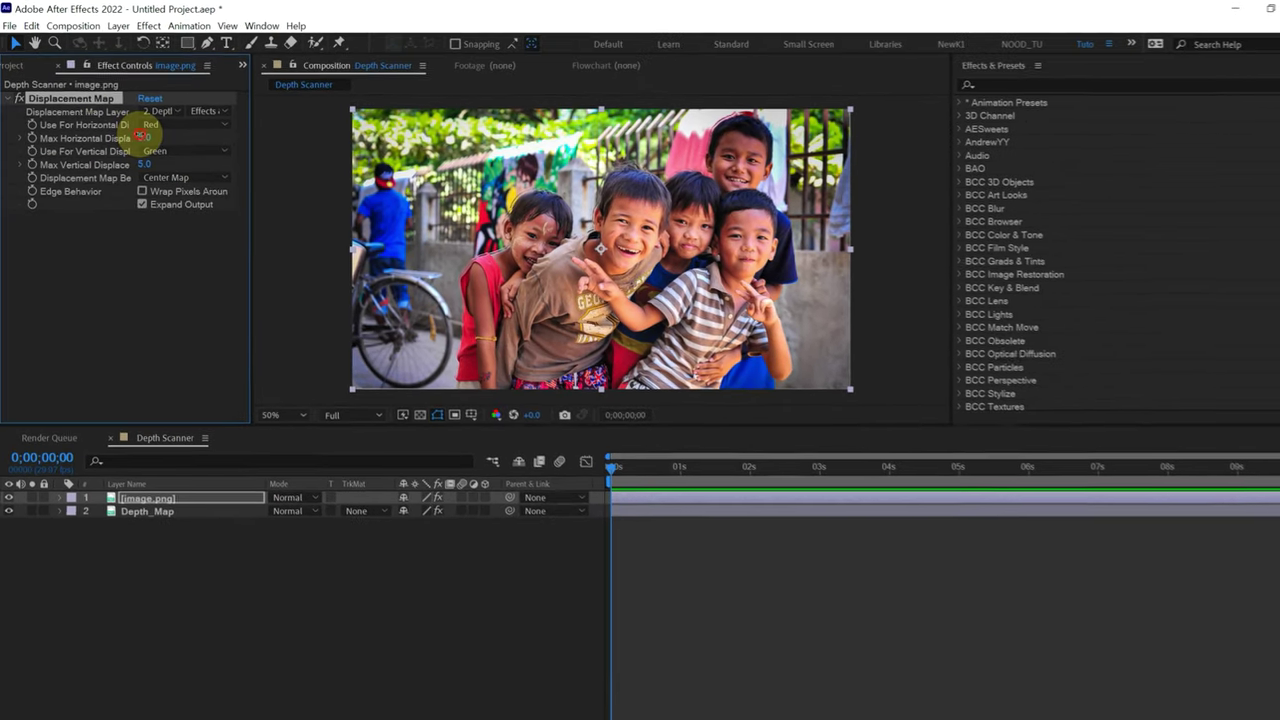
left_click(143, 137)
type("0")
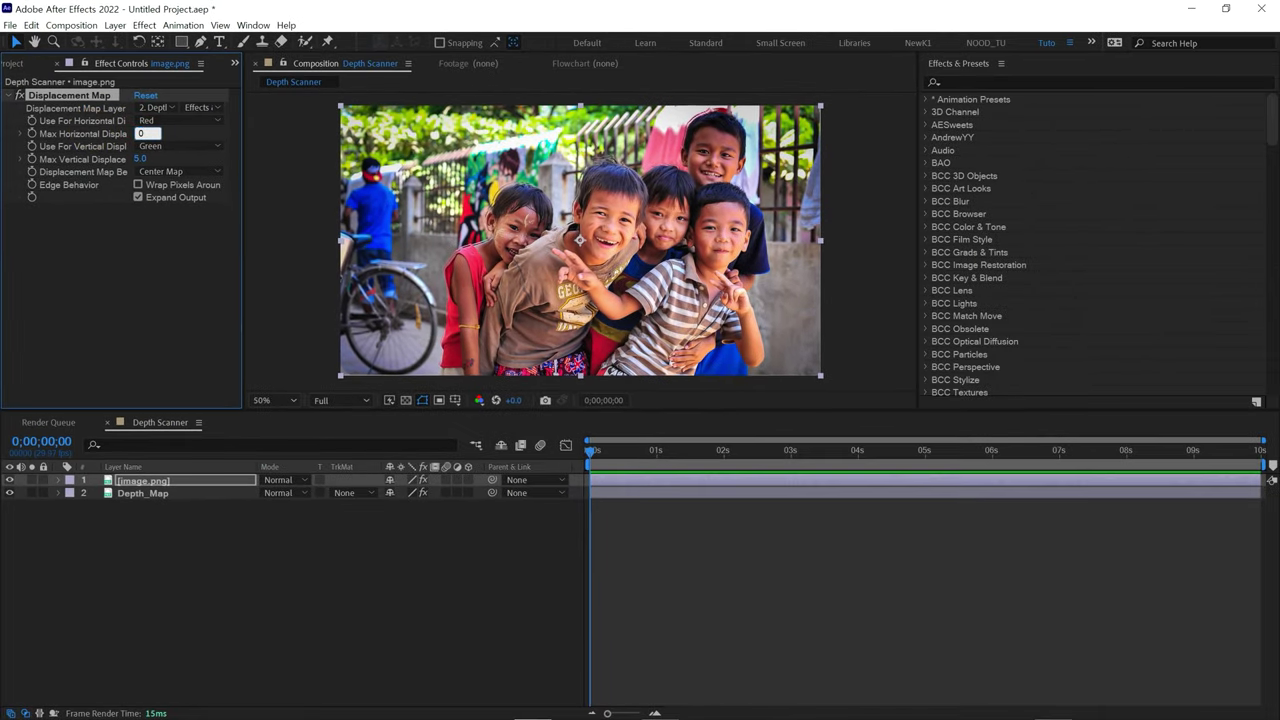
Keyframe Max Horizontal/Vertical Displacement at 15 and 19 at the start.
left_click(140, 160)
type("0")
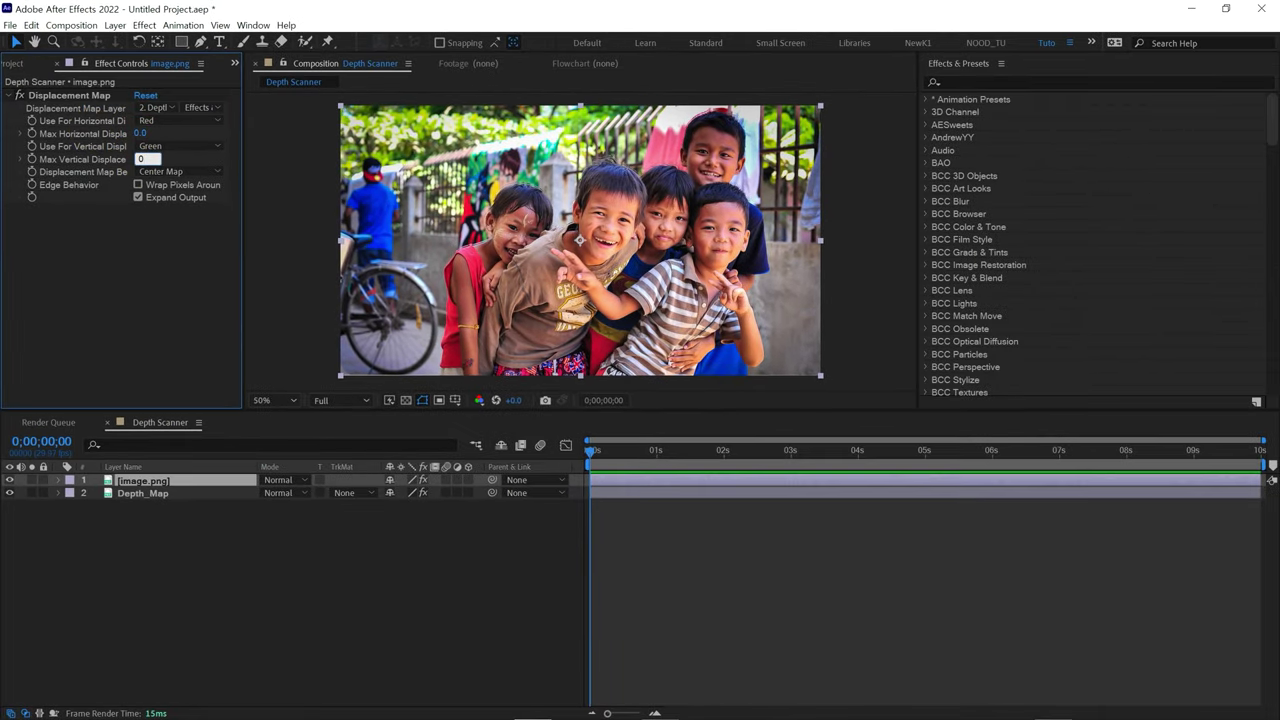
left_click(27, 145)
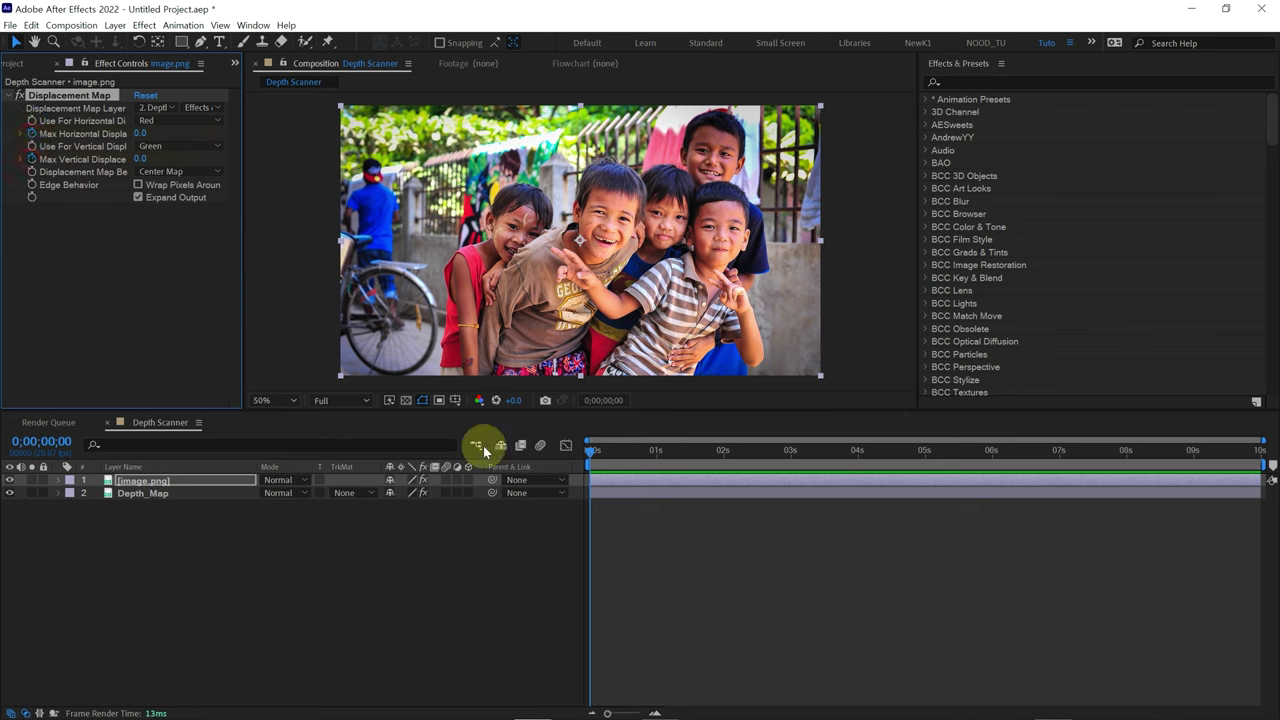
key("u")
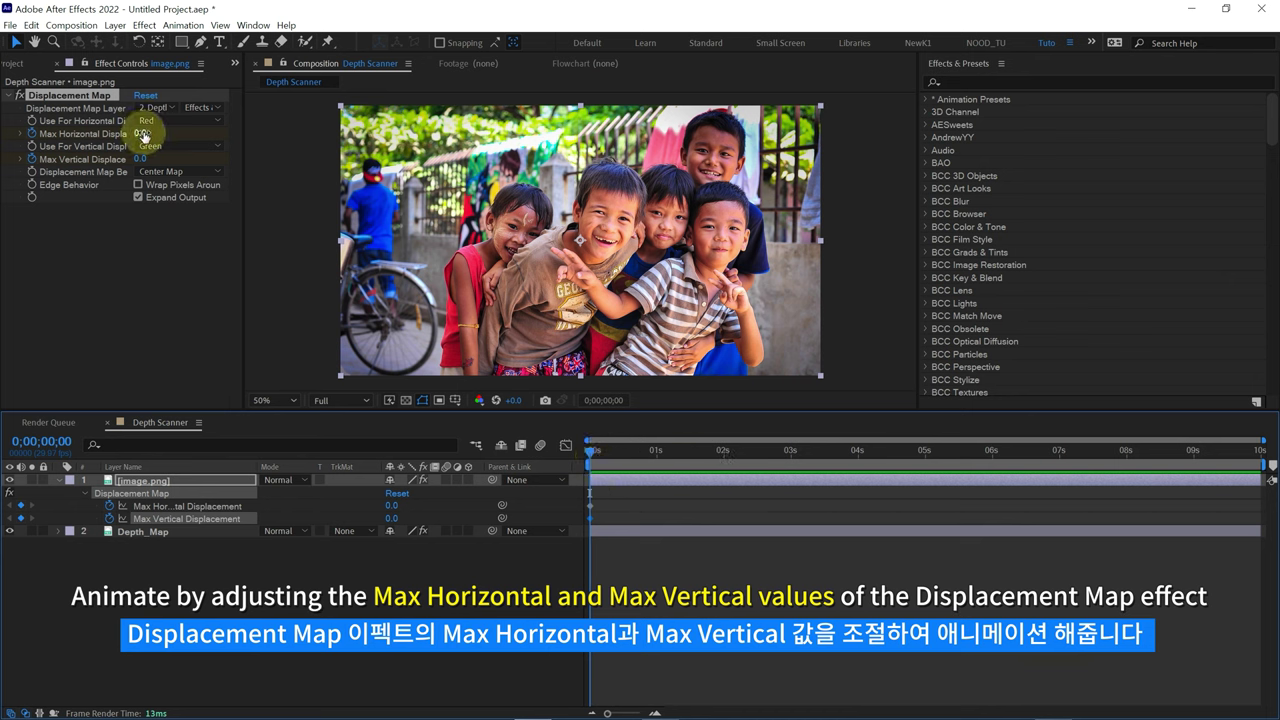
left_click_drag(145, 133, 181, 157)
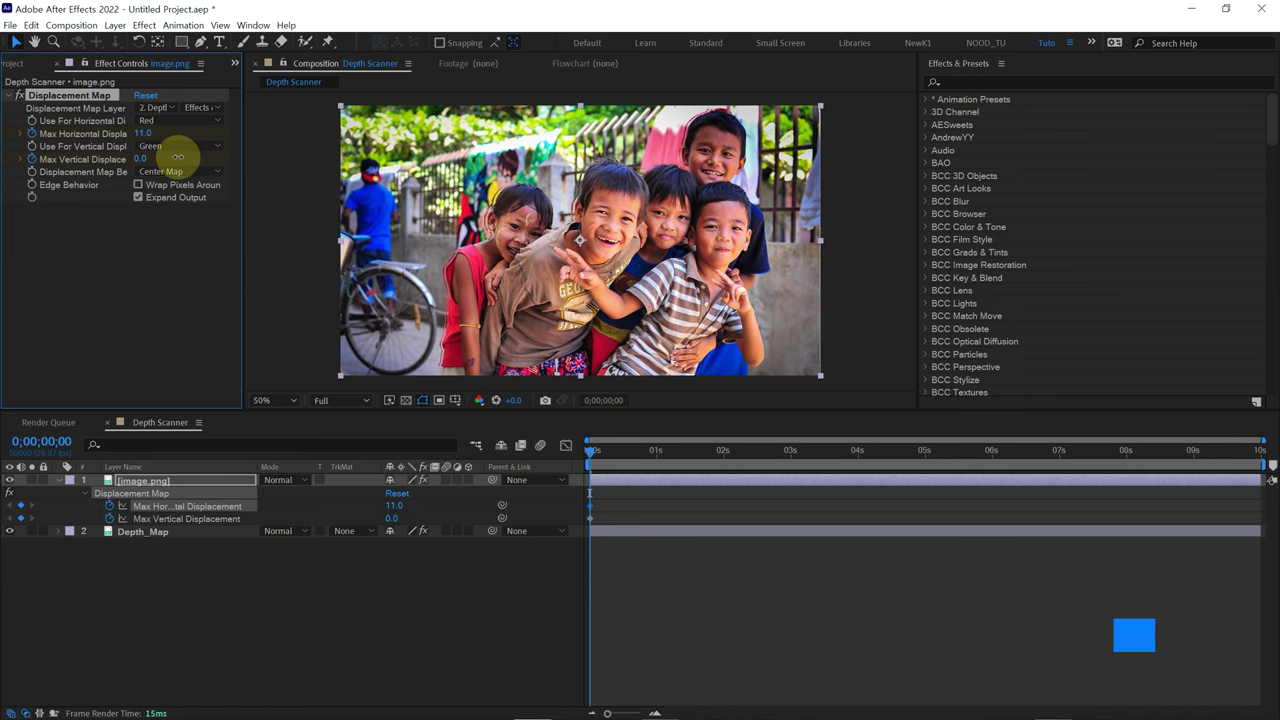
mouse_move(181, 157)
left_mouse_down()
mouse_move(157, 162)
mouse_move(149, 134)
left_mouse_up()
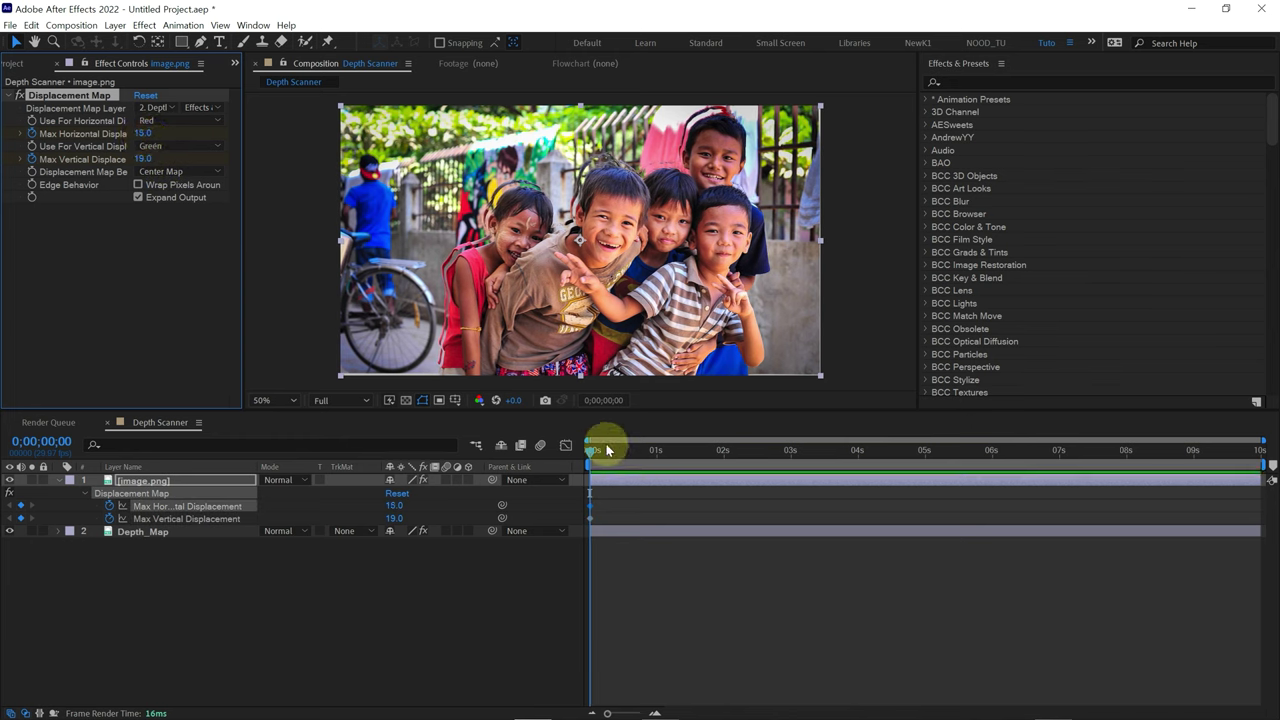
At the last frame, keyframe displacement to -3 horizontal and -24 vertical.
left_click_drag(607, 451, 947, 475)
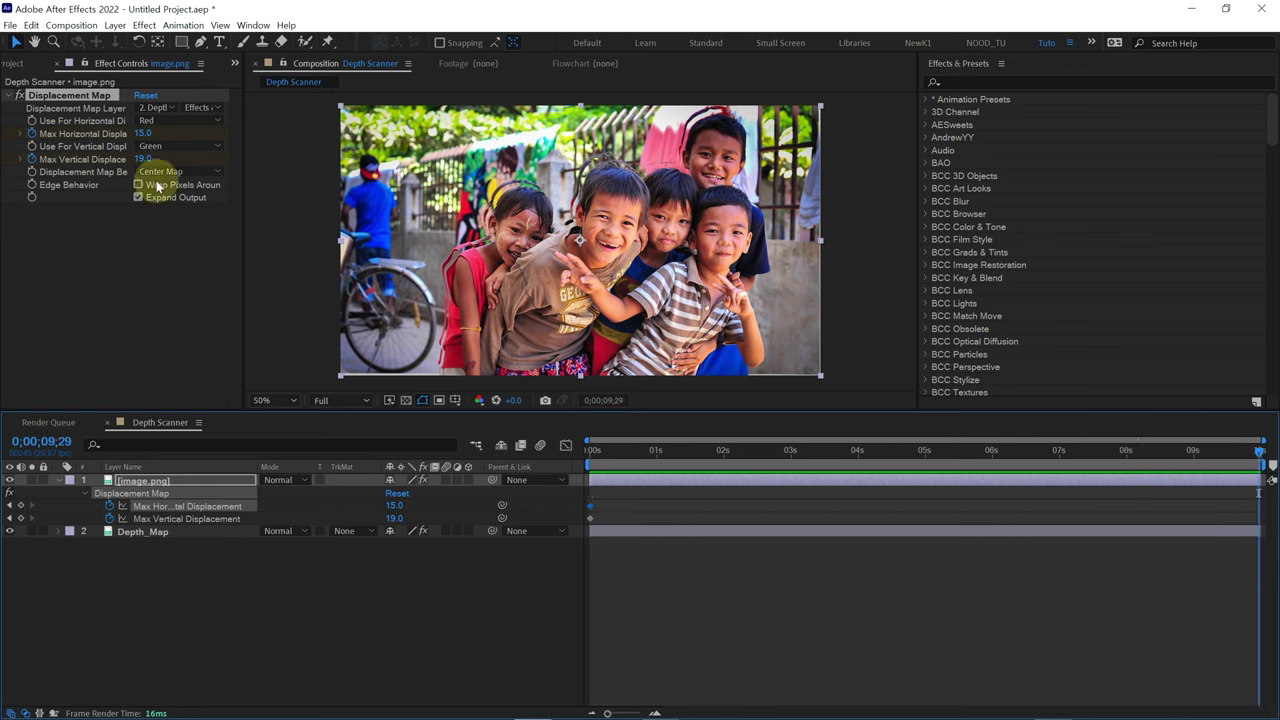
mouse_move(141, 136)
left_mouse_down()
mouse_move(130, 133)
mouse_move(120, 160)
mouse_move(133, 134)
left_mouse_up()
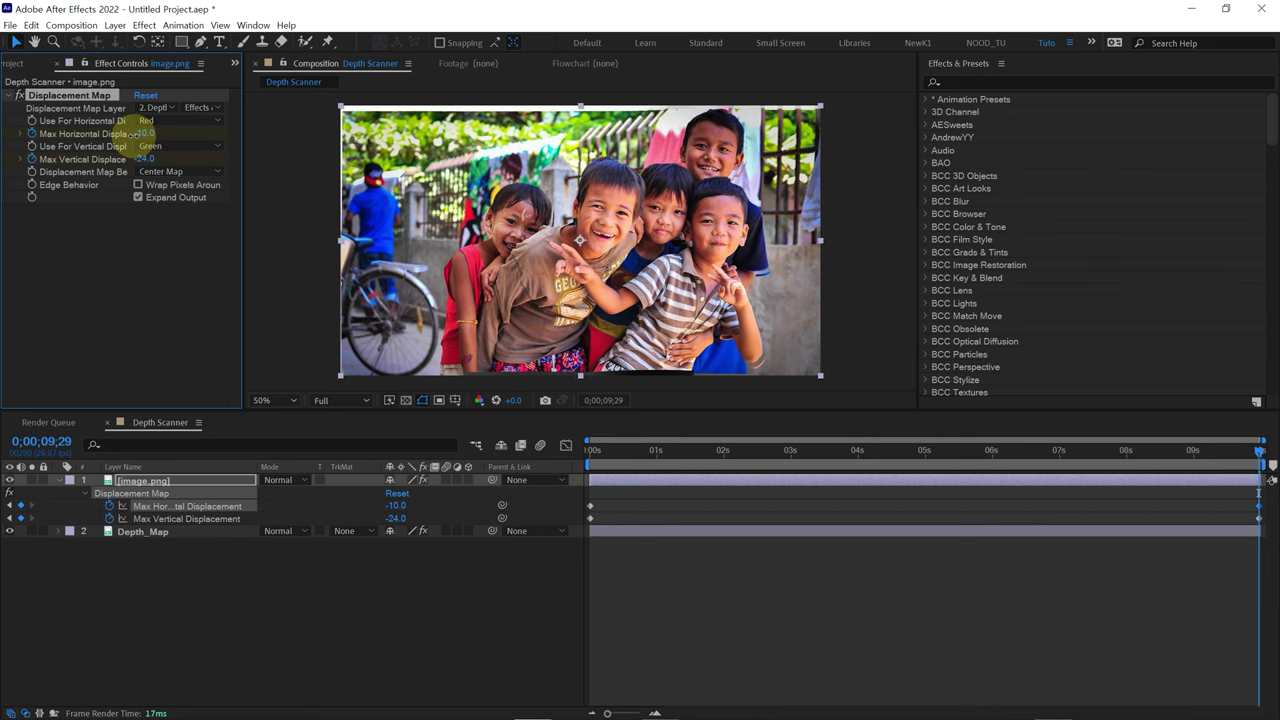
left_click_drag(133, 134, 140, 133)
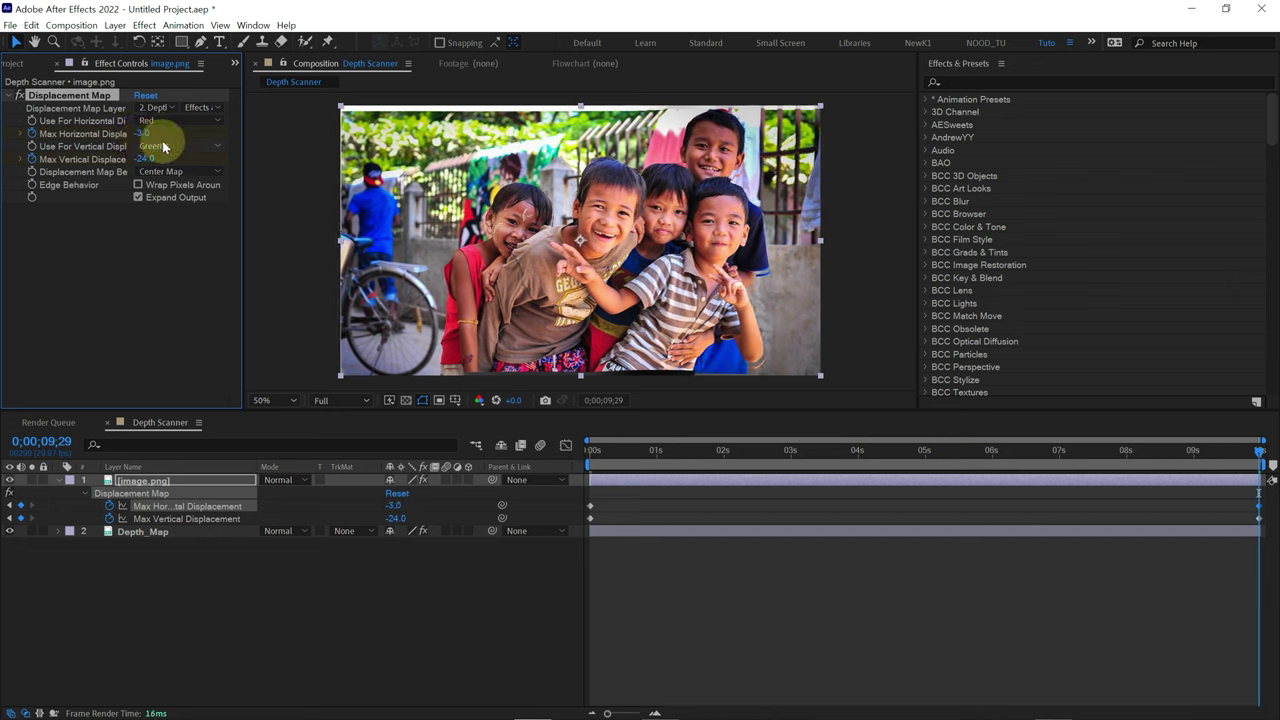
Set both horizontal and vertical Use For channels to Luminance.
left_click(160, 120)
left_click(168, 188)
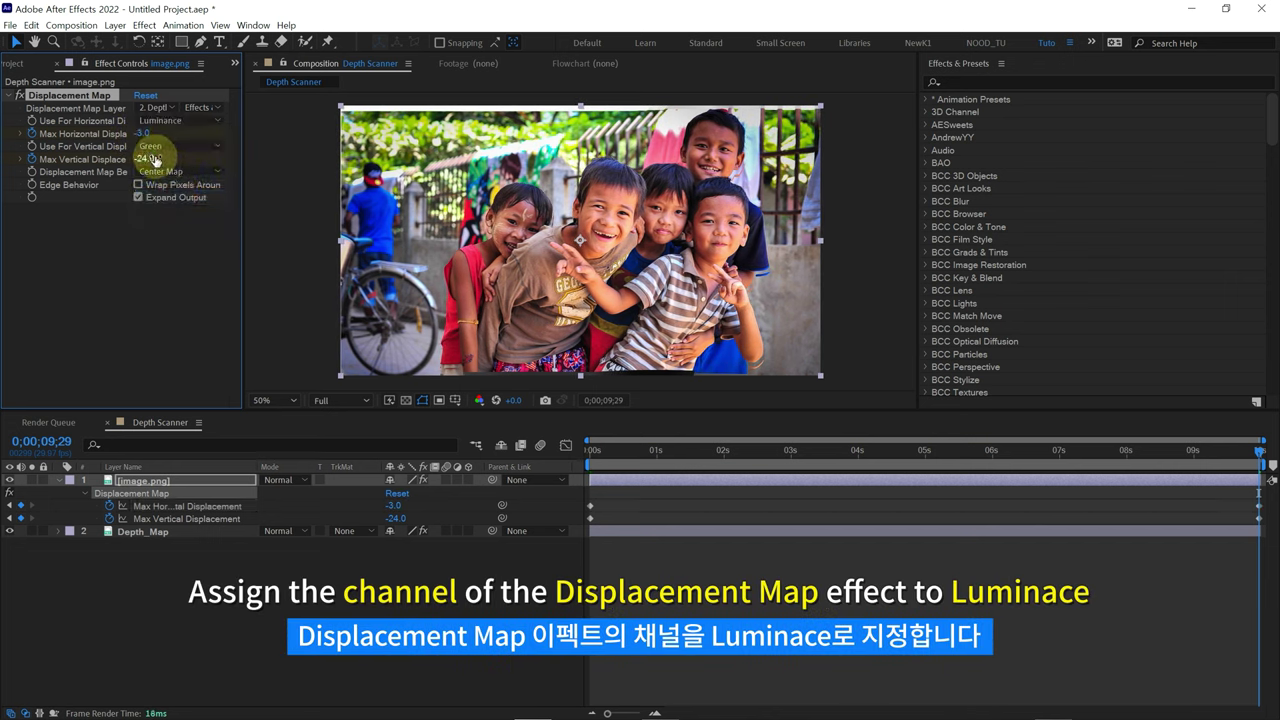
left_click(160, 146)
left_click(178, 220)
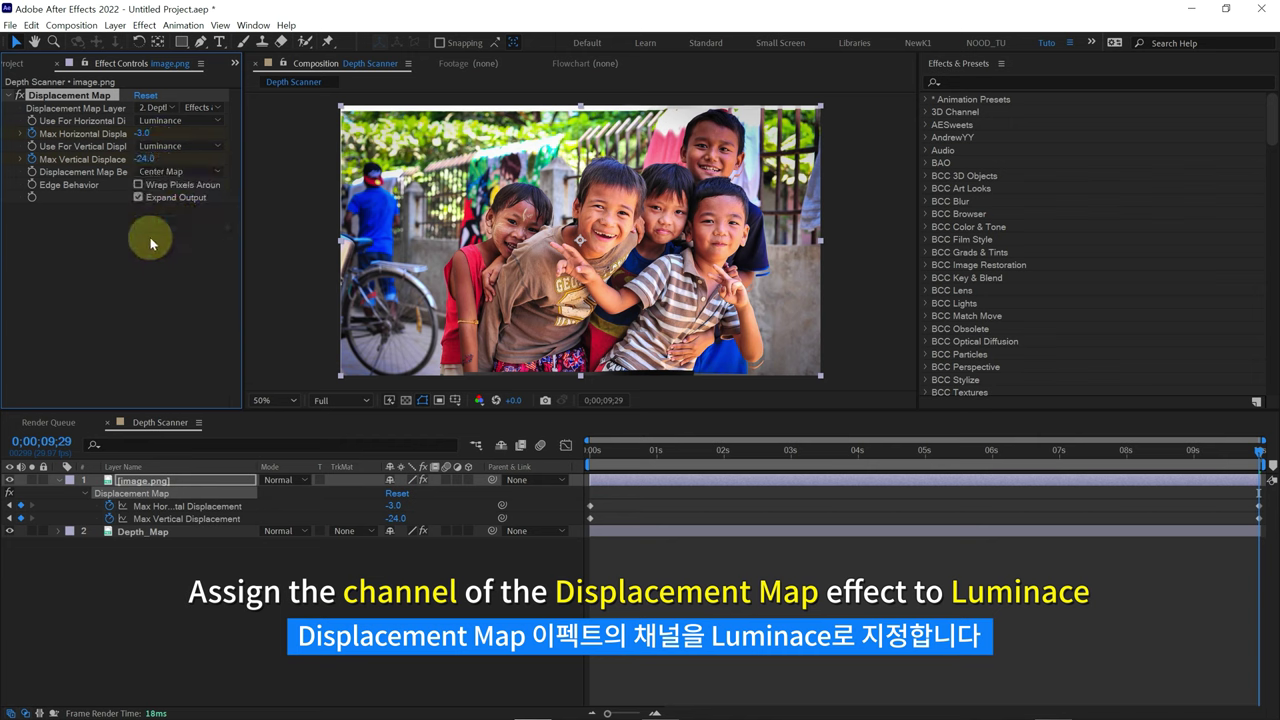
left_click(150, 237)
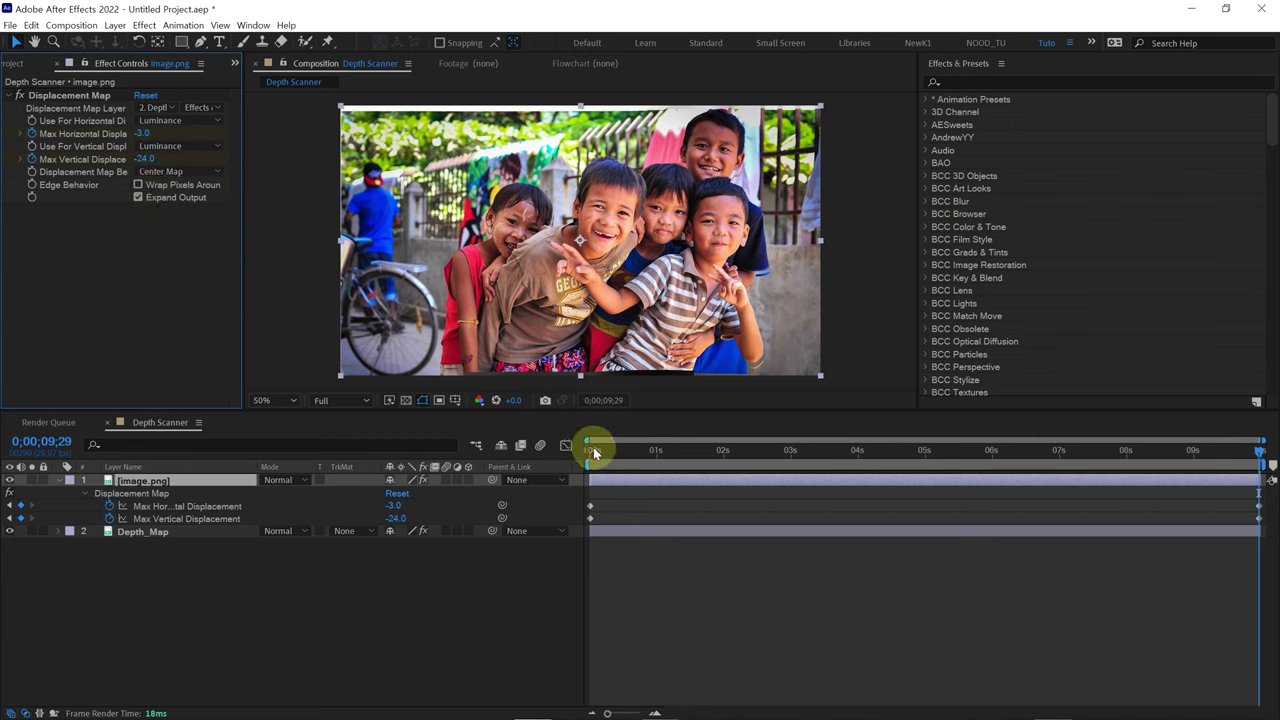
Preview the displacement animation from the beginning.
left_click(593, 452)
key("space")
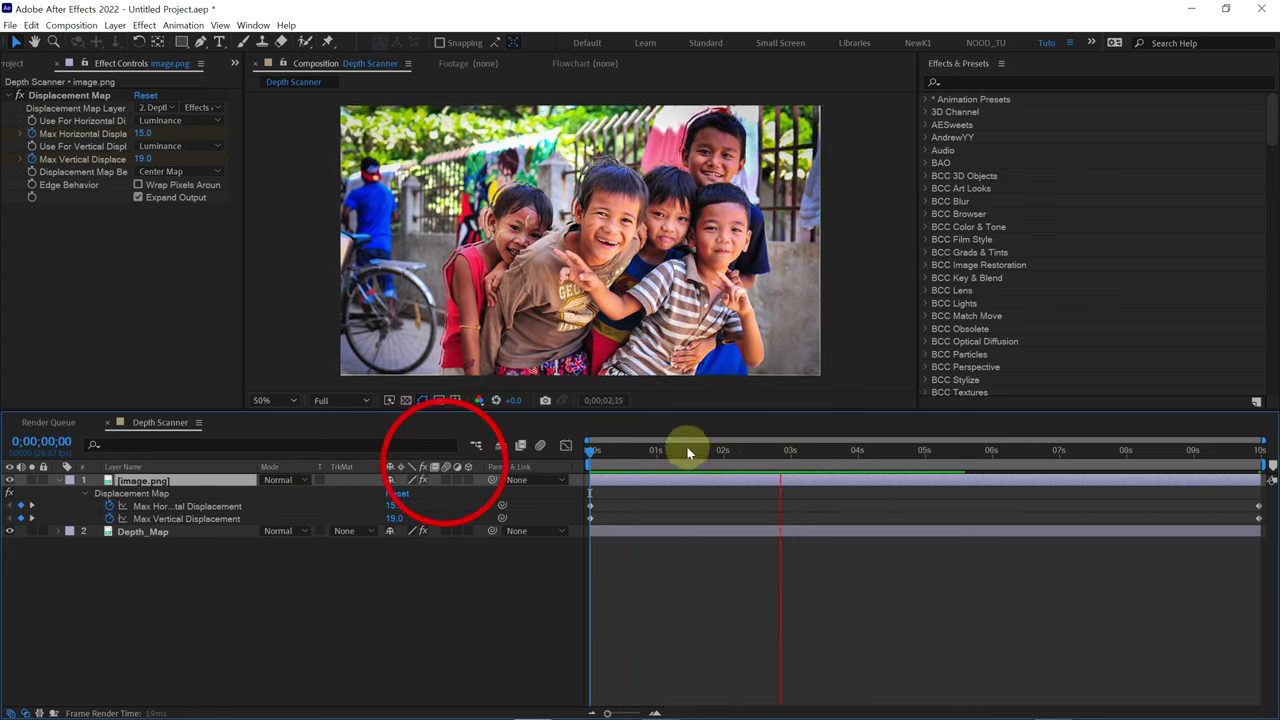
left_click_drag(841, 459, 928, 465)
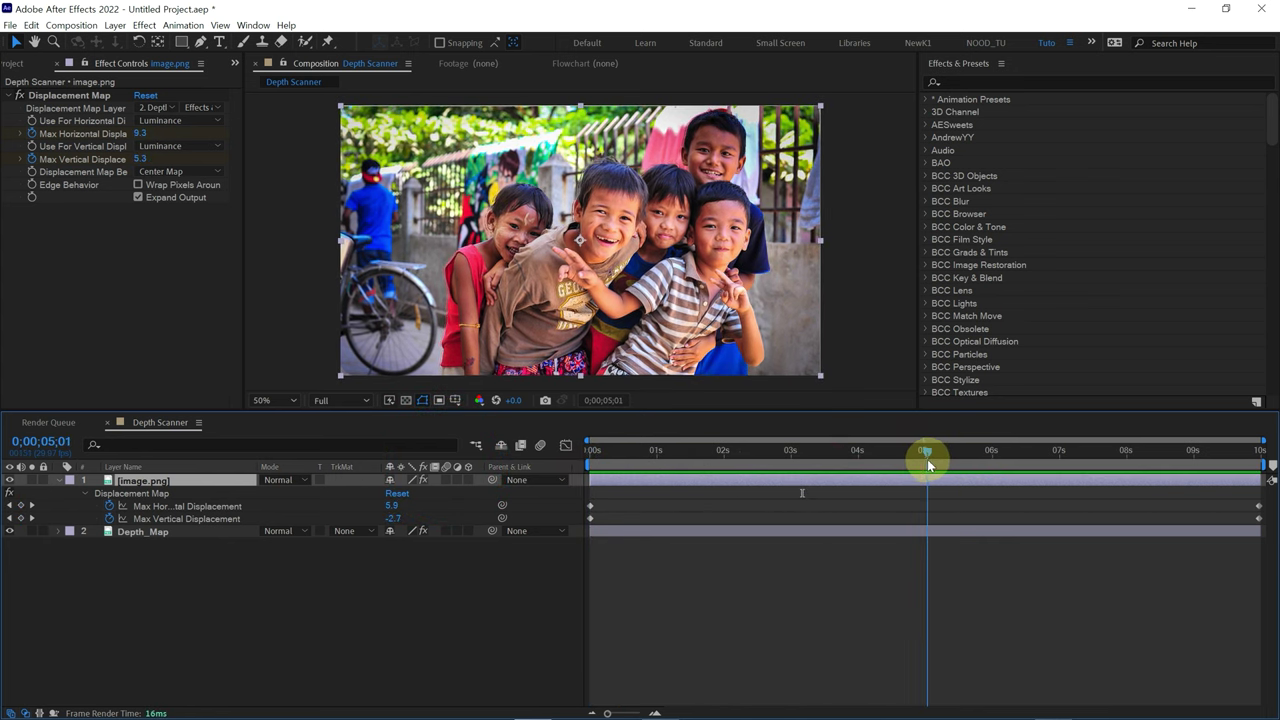
Move the ending displacement keyframes from 10 s back to about 5 s and re-preview.
mouse_move(1240, 500)
left_mouse_down()
mouse_move(1266, 524)
mouse_move(1076, 512)
left_mouse_up()
mouse_move(943, 543)
left_mouse_down()
mouse_move(920, 547)
mouse_move(891, 520)
left_mouse_up()
key("space")
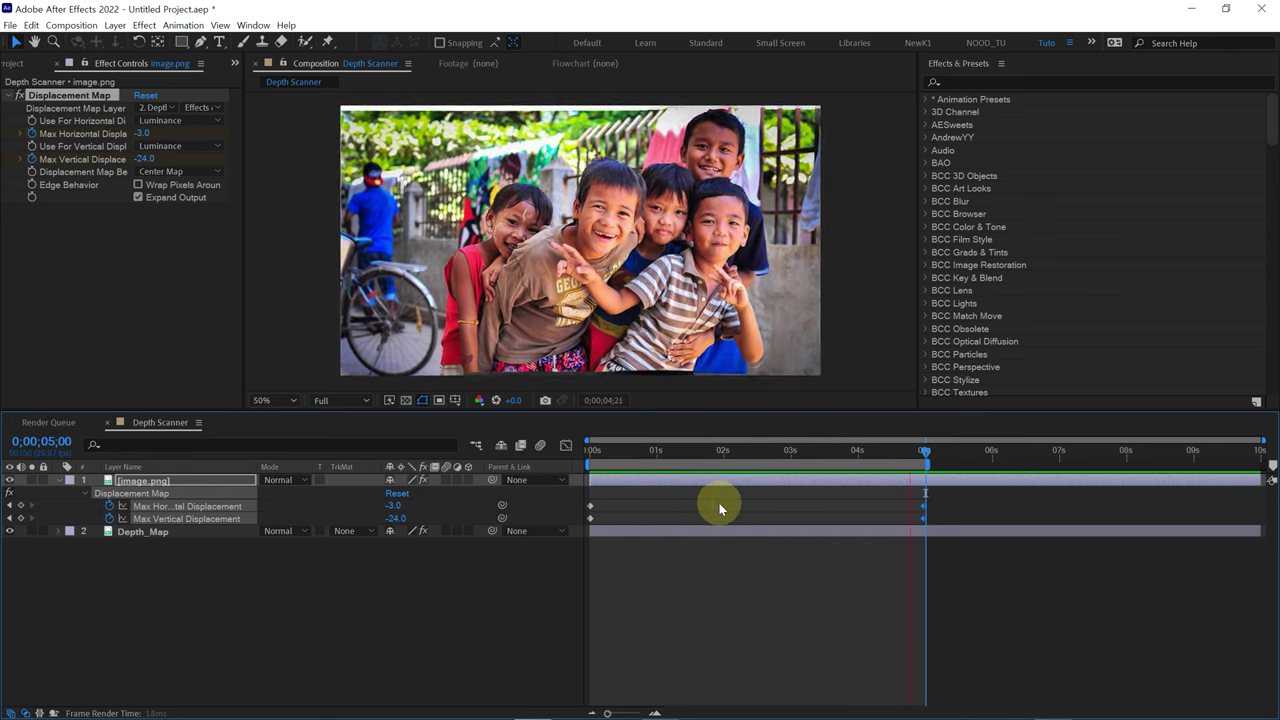
left_click_drag(660, 452, 887, 455)
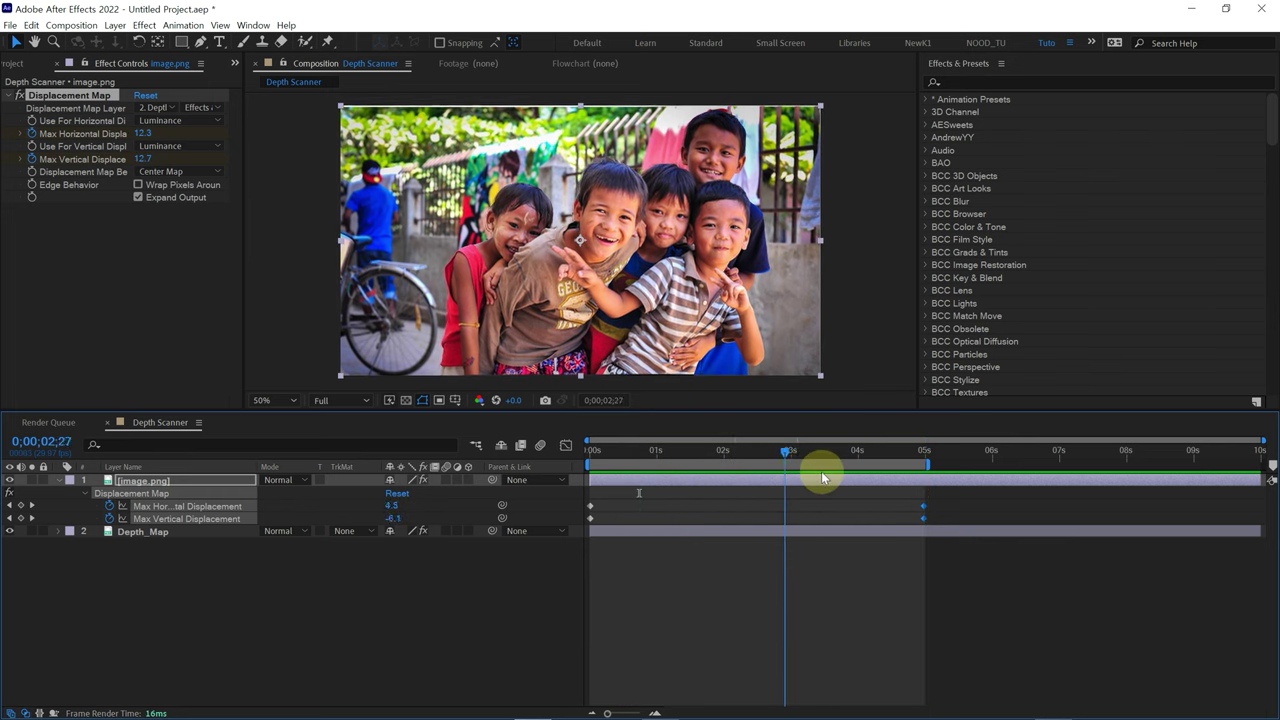
left_click(895, 155)
left_click(956, 80)
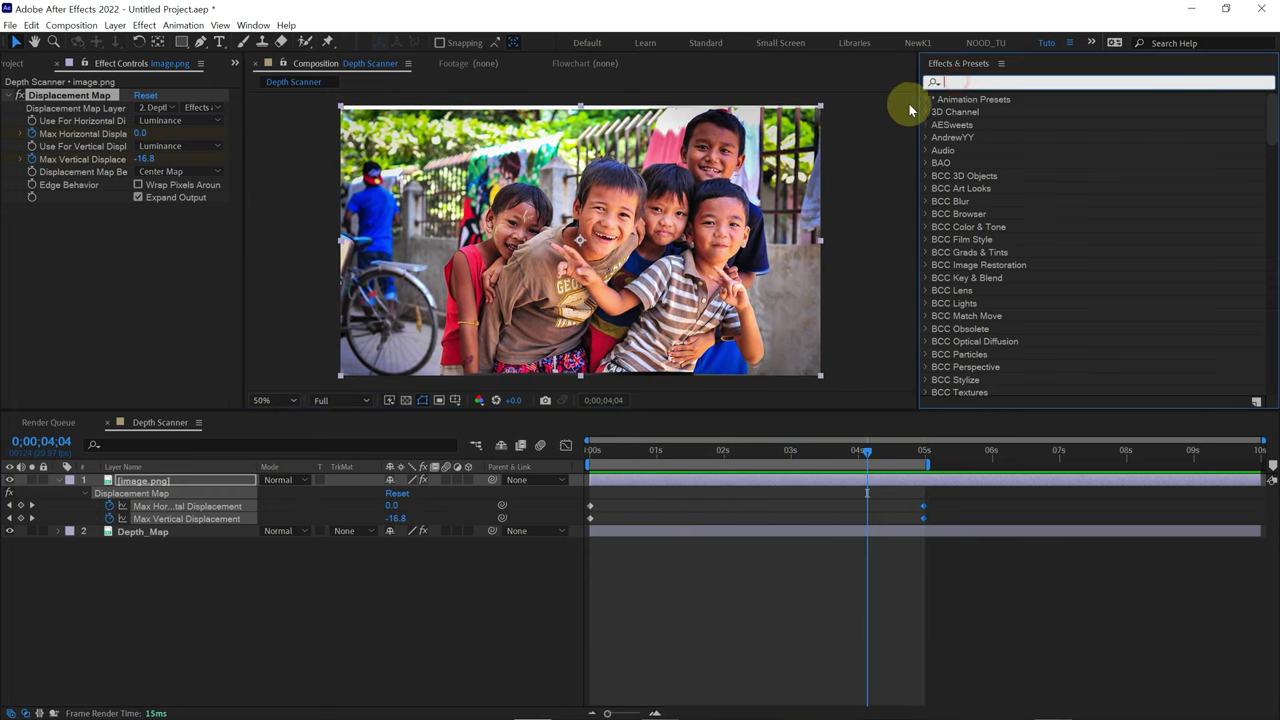
Add Motion Tile to image.png with Mirror Edges on and output width/height 110.
type("motion ")
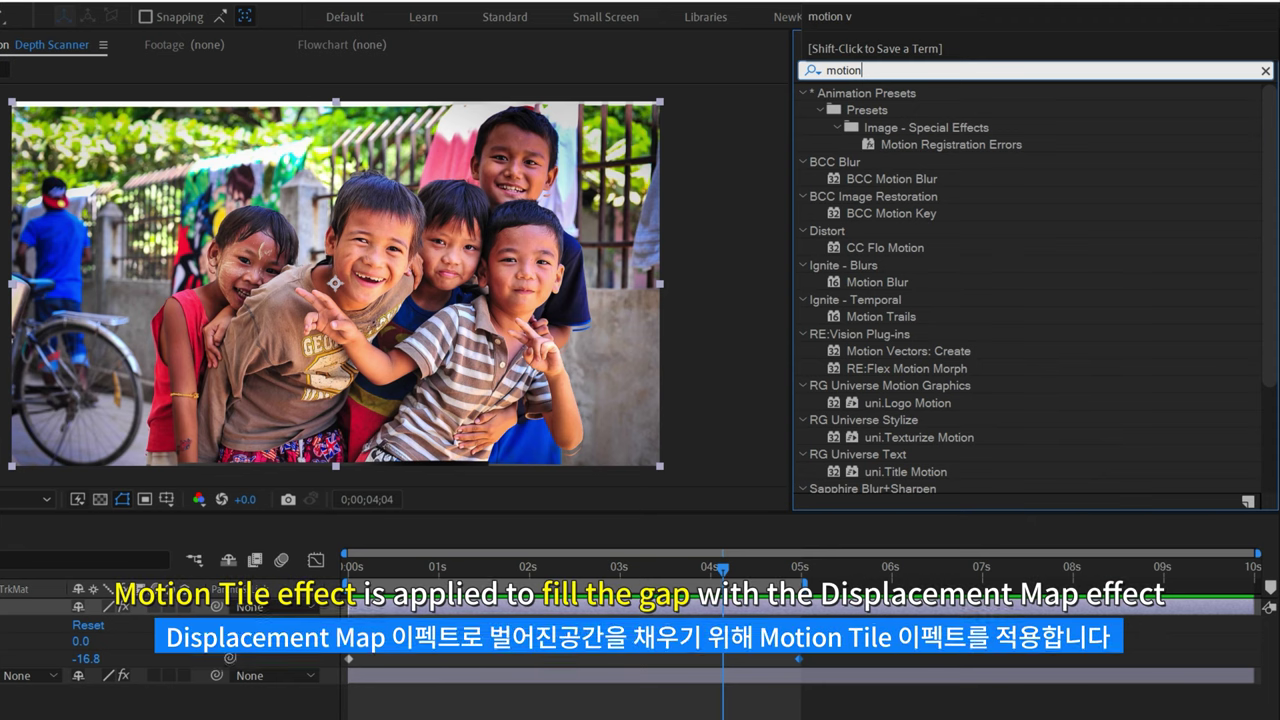
type("t")
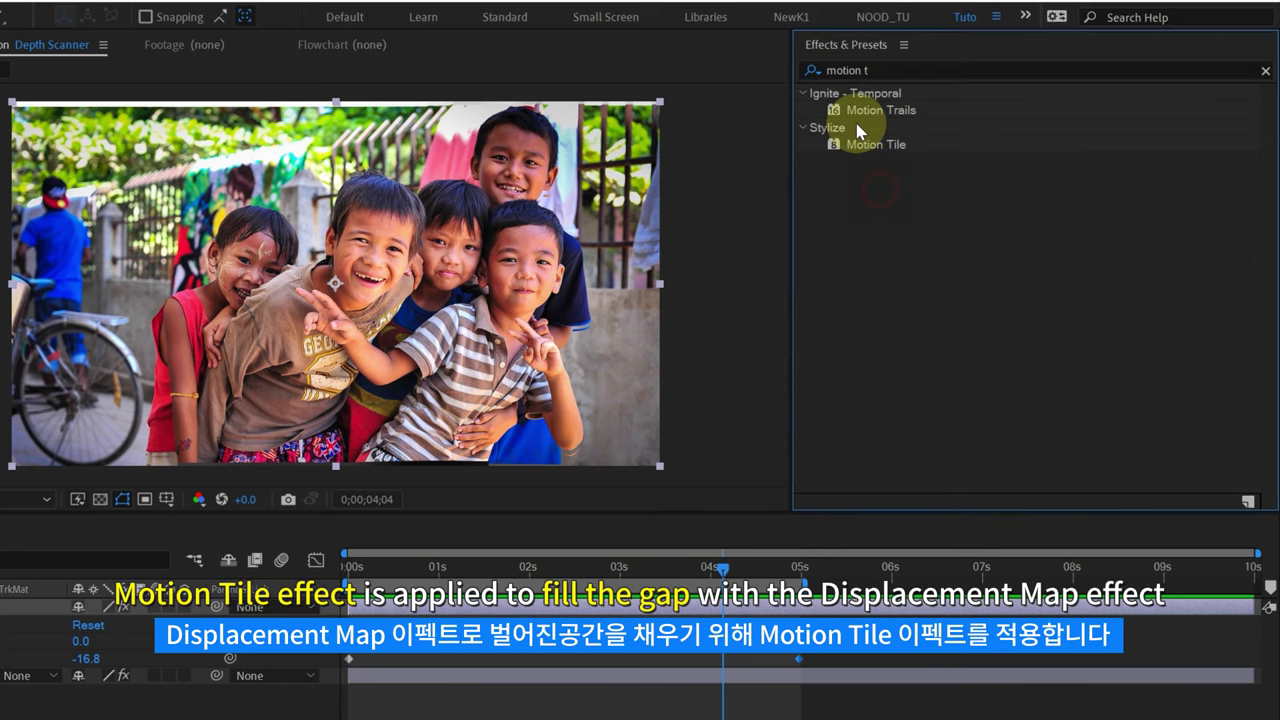
left_click(870, 146)
left_click_drag(886, 152, 68, 250)
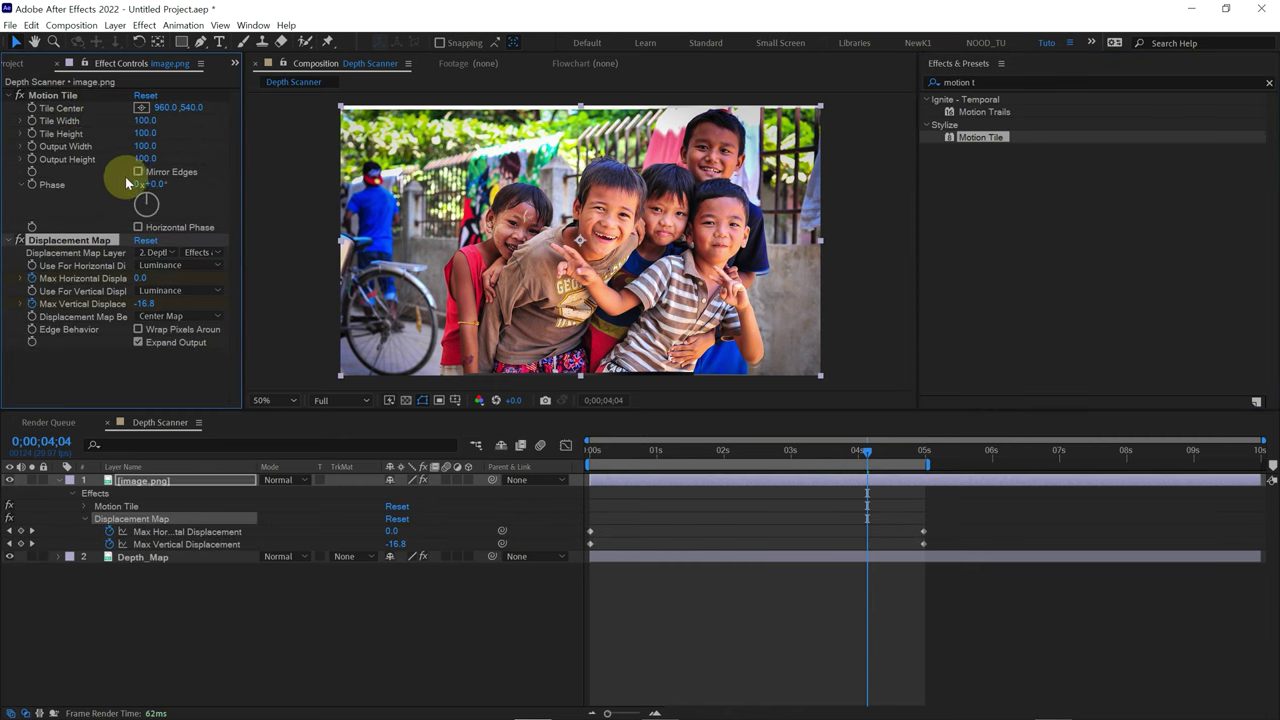
left_click(139, 171)
left_click(146, 146)
type("110")
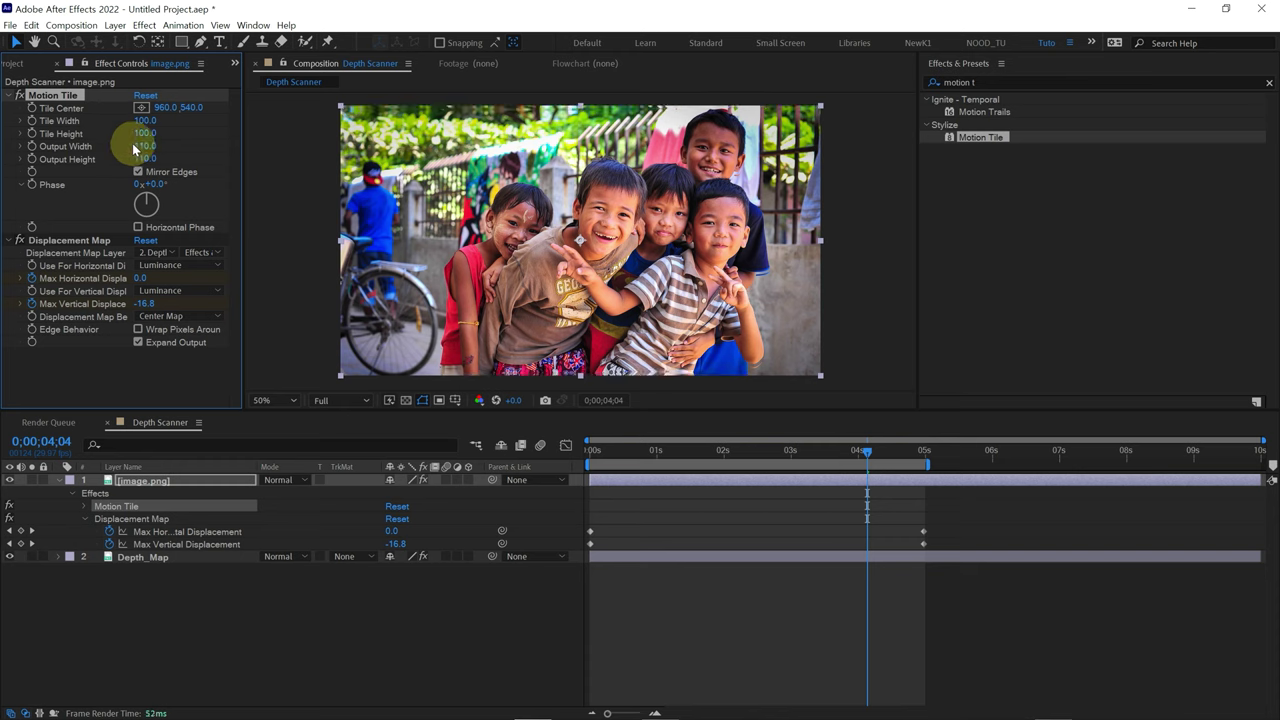
left_click(630, 507)
mouse_move(592, 461)
left_mouse_down()
mouse_move(867, 476)
mouse_move(466, 451)
left_mouse_up()
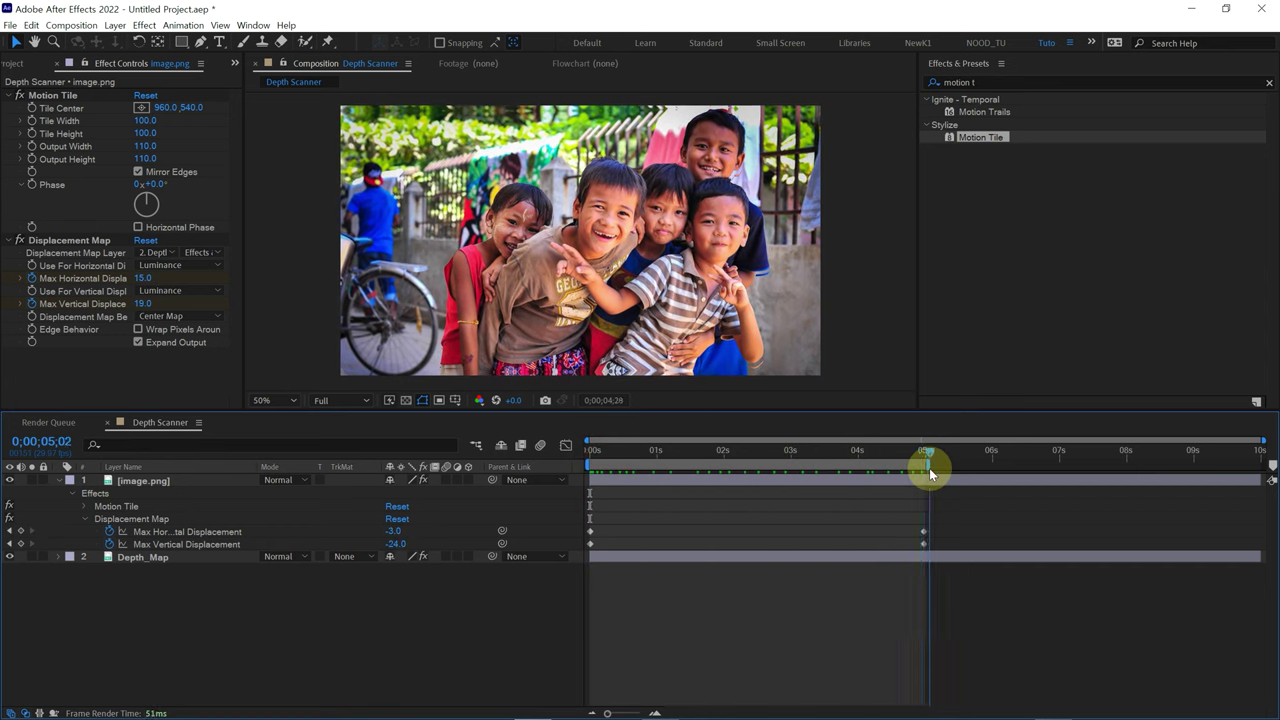
scroll(596, 192, "up", 2)
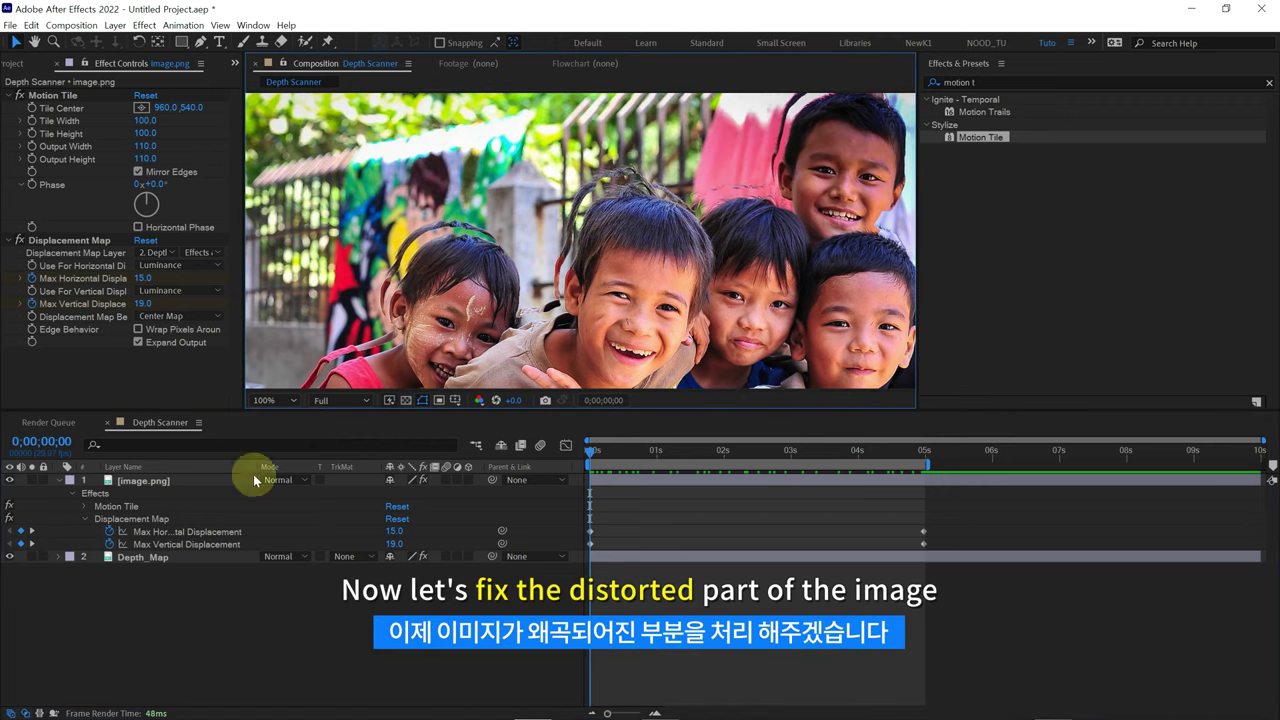
Apply Fast Box Blur to the Depth_Map layer.
left_click(145, 560)
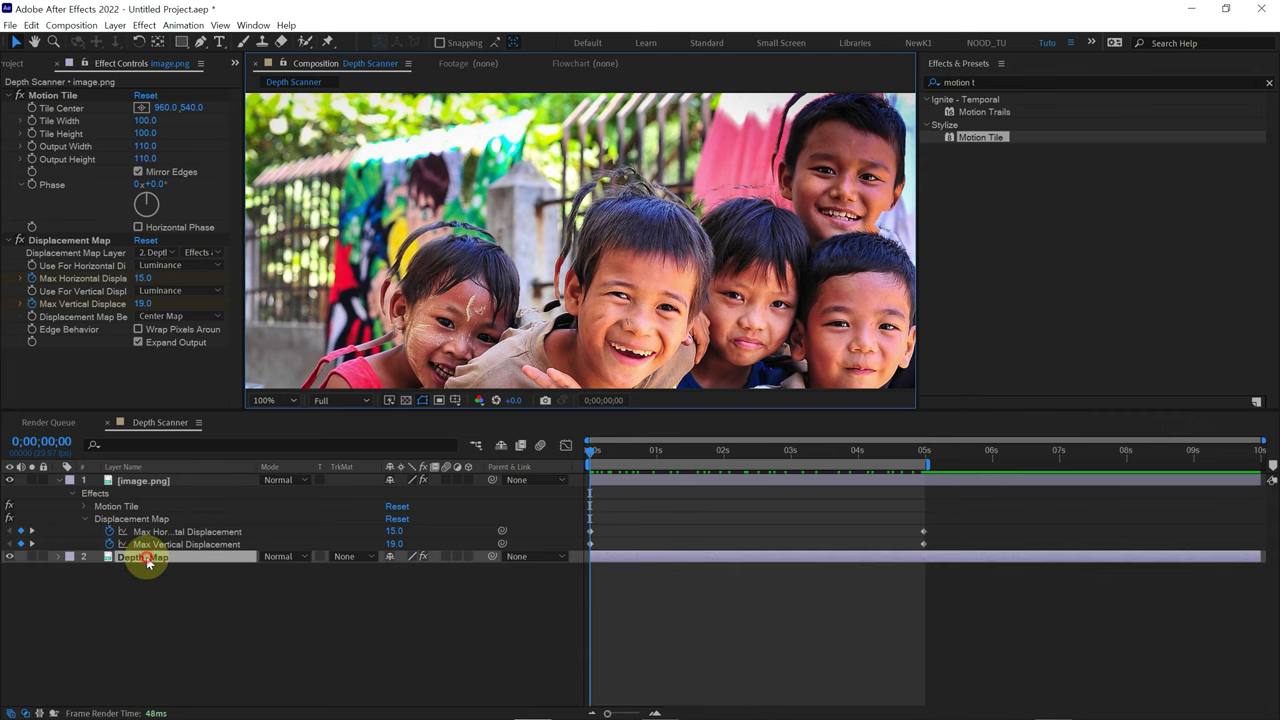
left_click(60, 481)
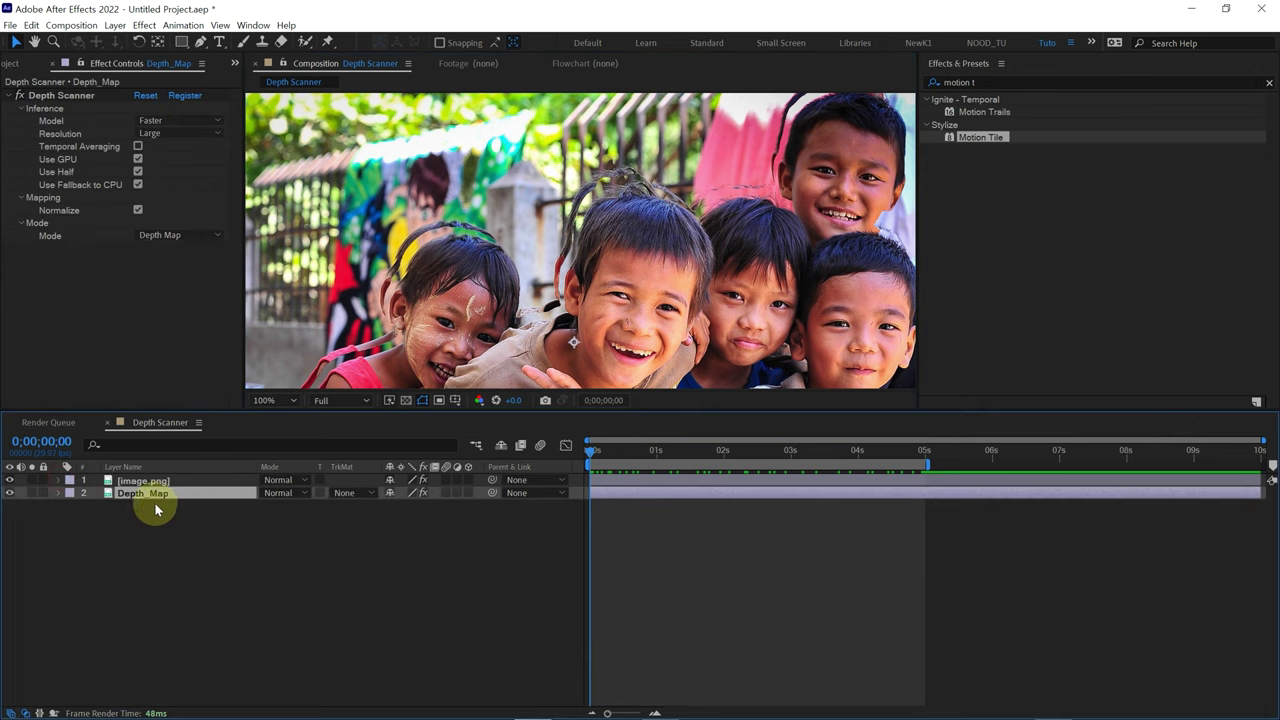
double_click(990, 83)
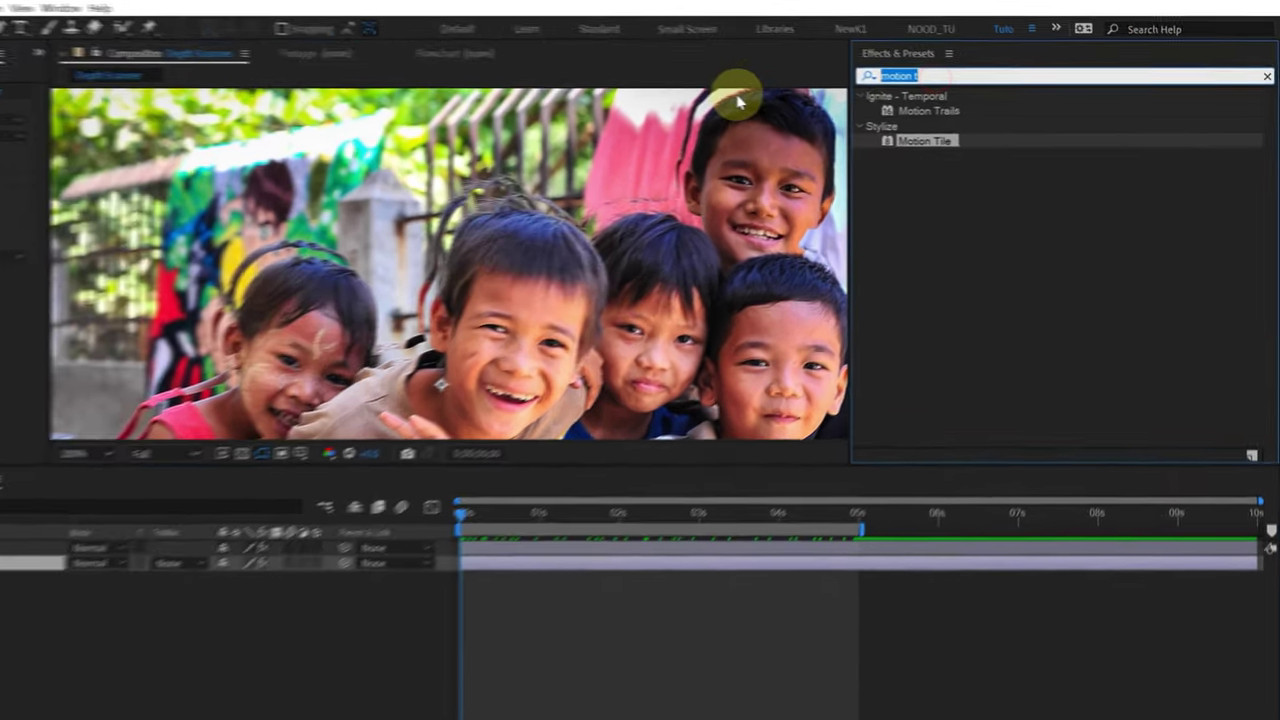
type("fast")
type(" b")
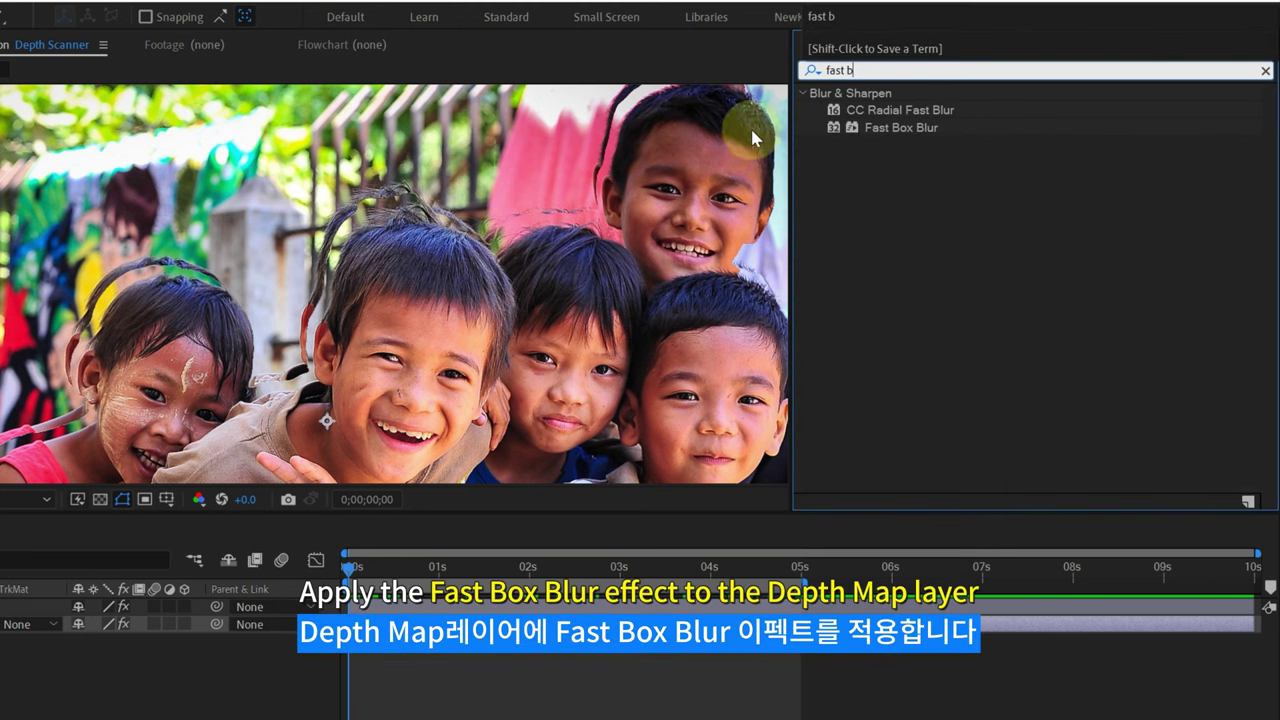
left_click(880, 127)
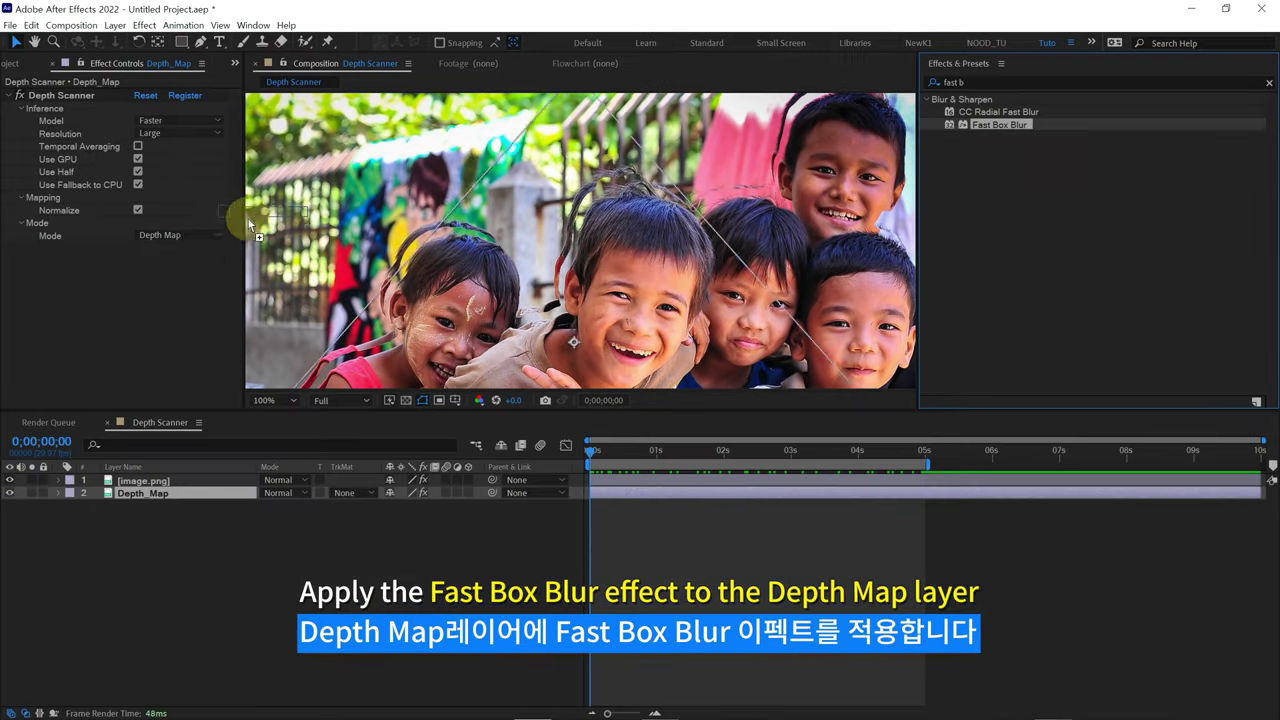
left_click_drag(873, 126, 155, 279)
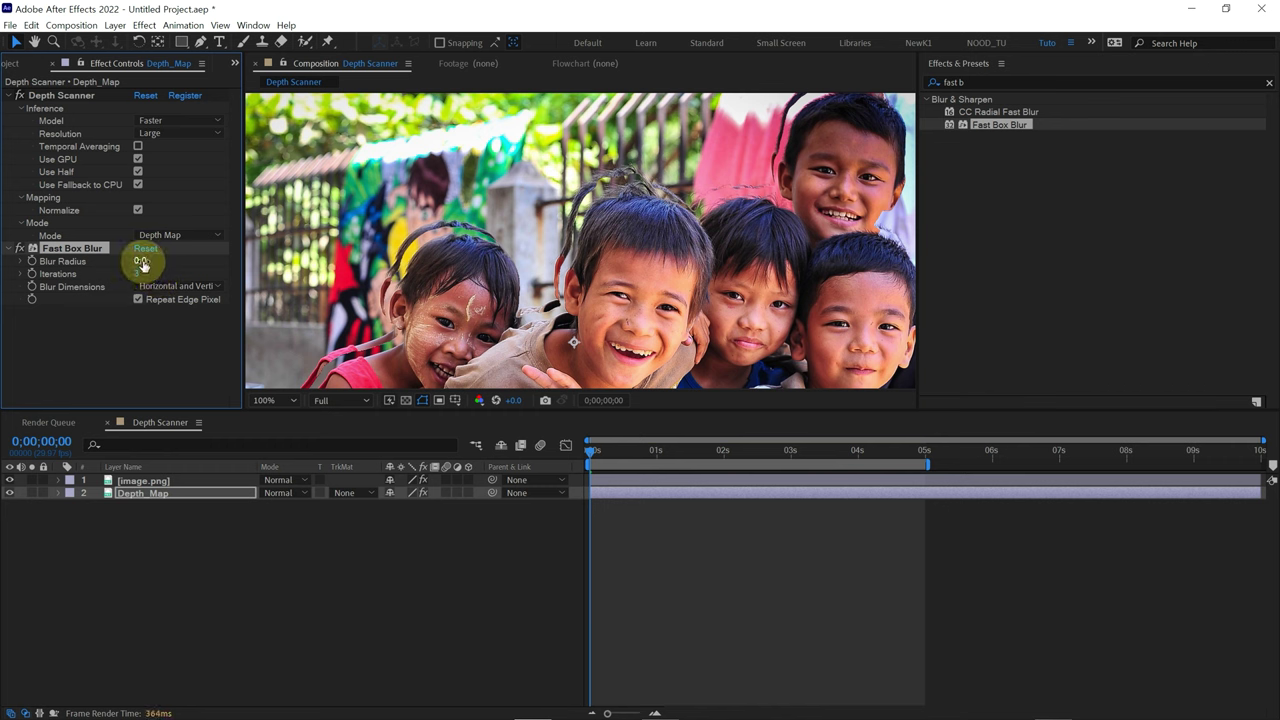
Raise Blur Radius to 33.9, toggle the blur off and on, and return to 0 s.
left_click_drag(141, 262, 232, 253)
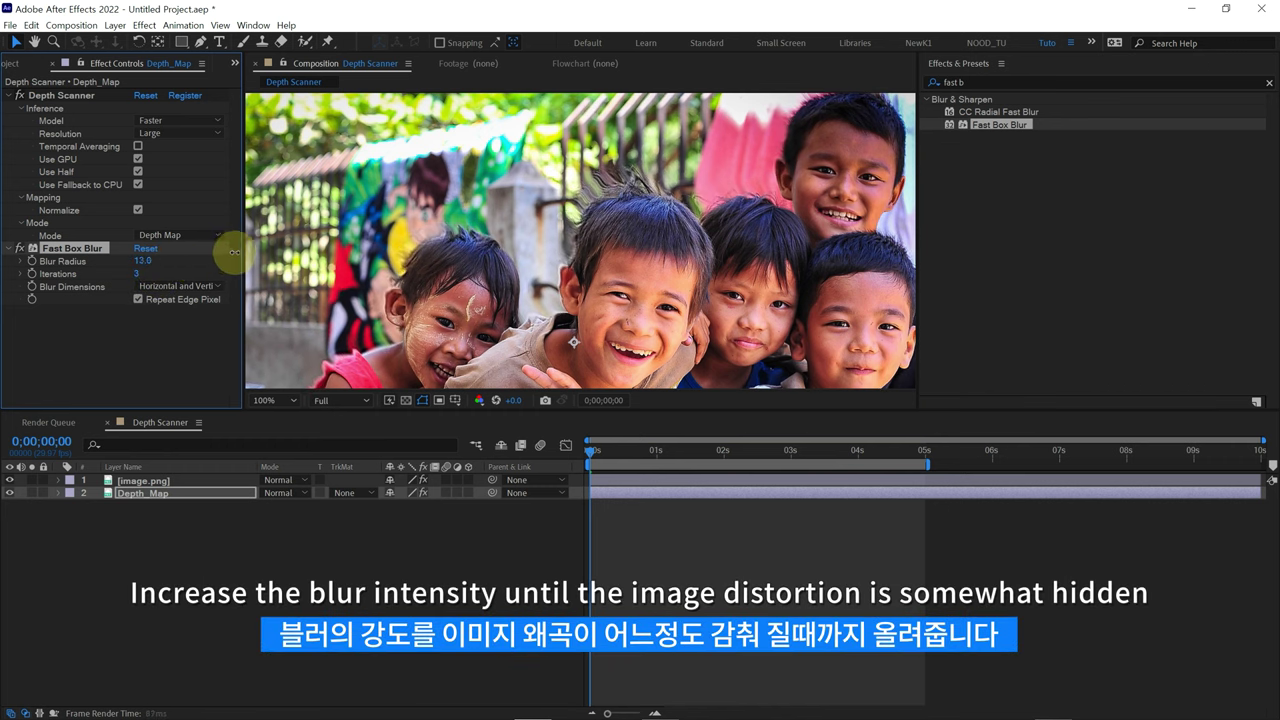
left_click_drag(232, 253, 560, 239)
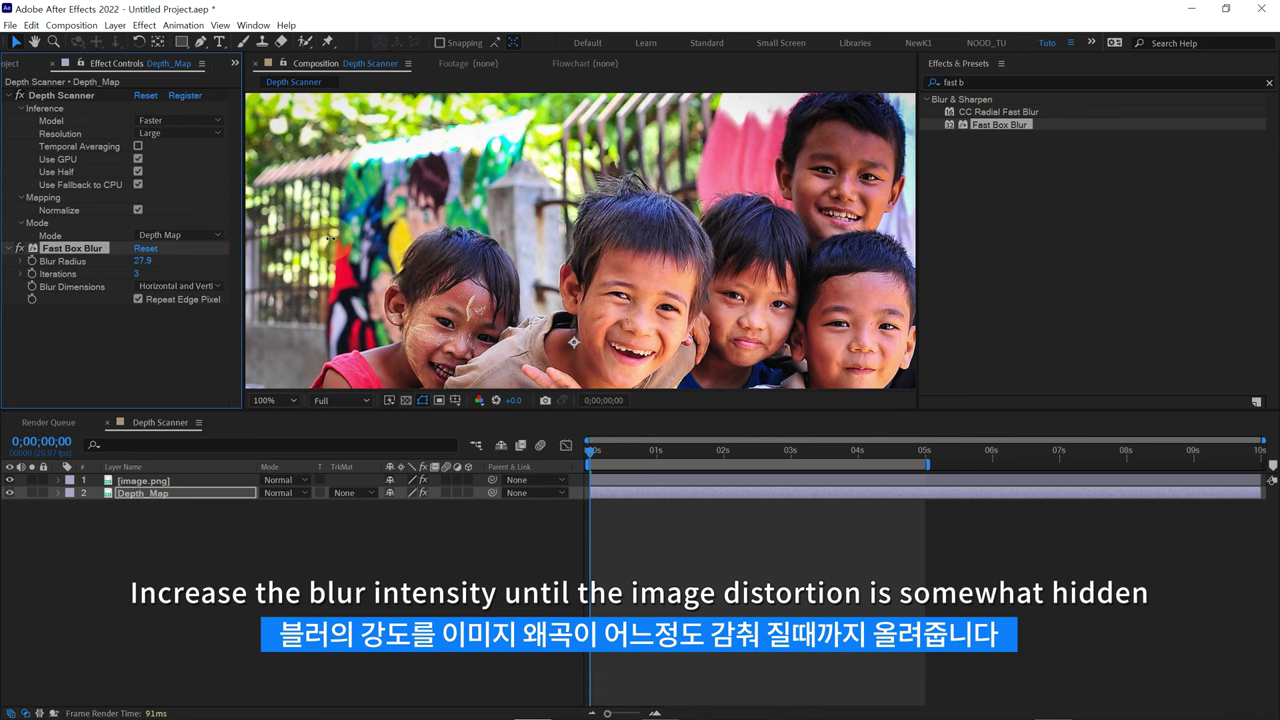
scroll(560, 239, "down", 2)
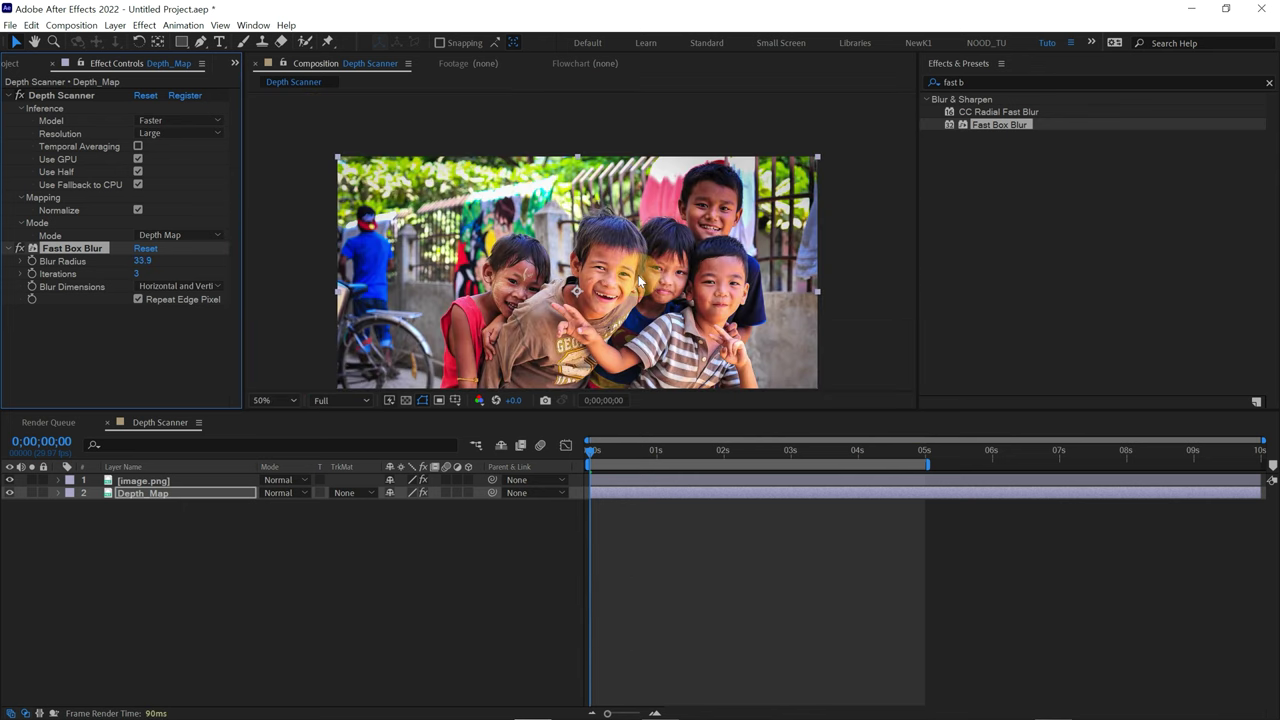
left_click(20, 250)
left_click(20, 250)
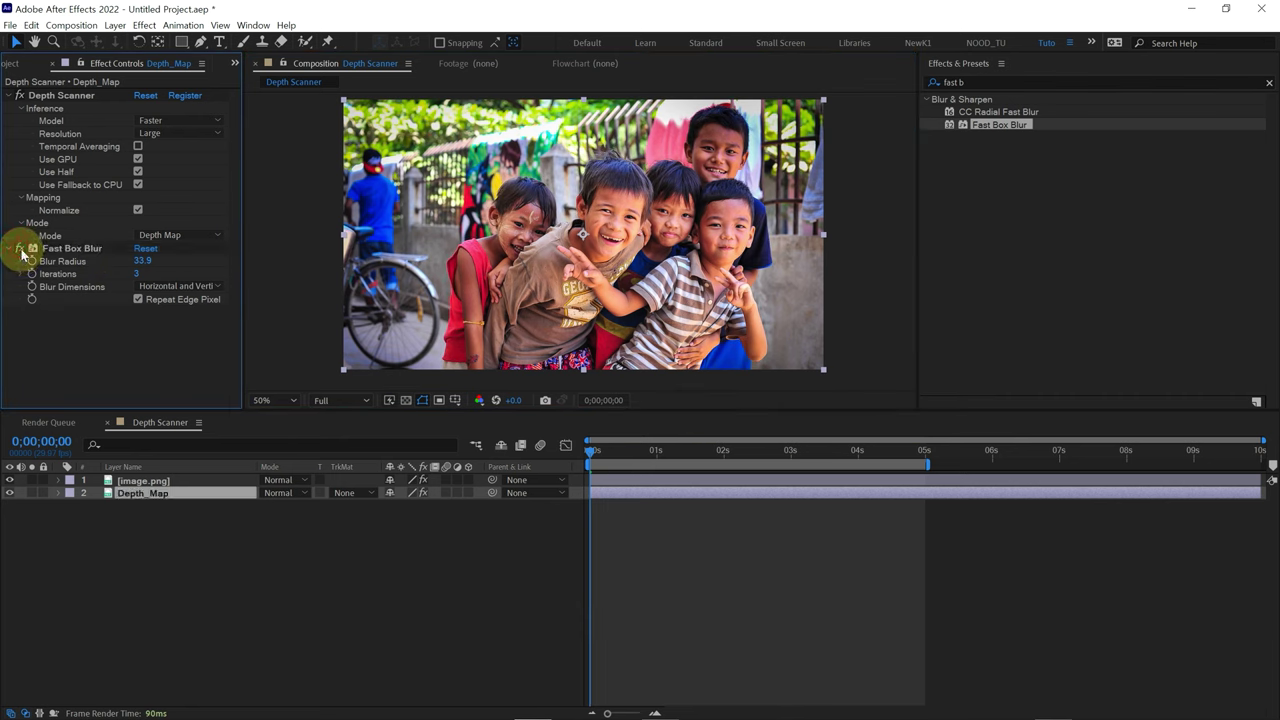
left_click(602, 459)
left_click(591, 458)
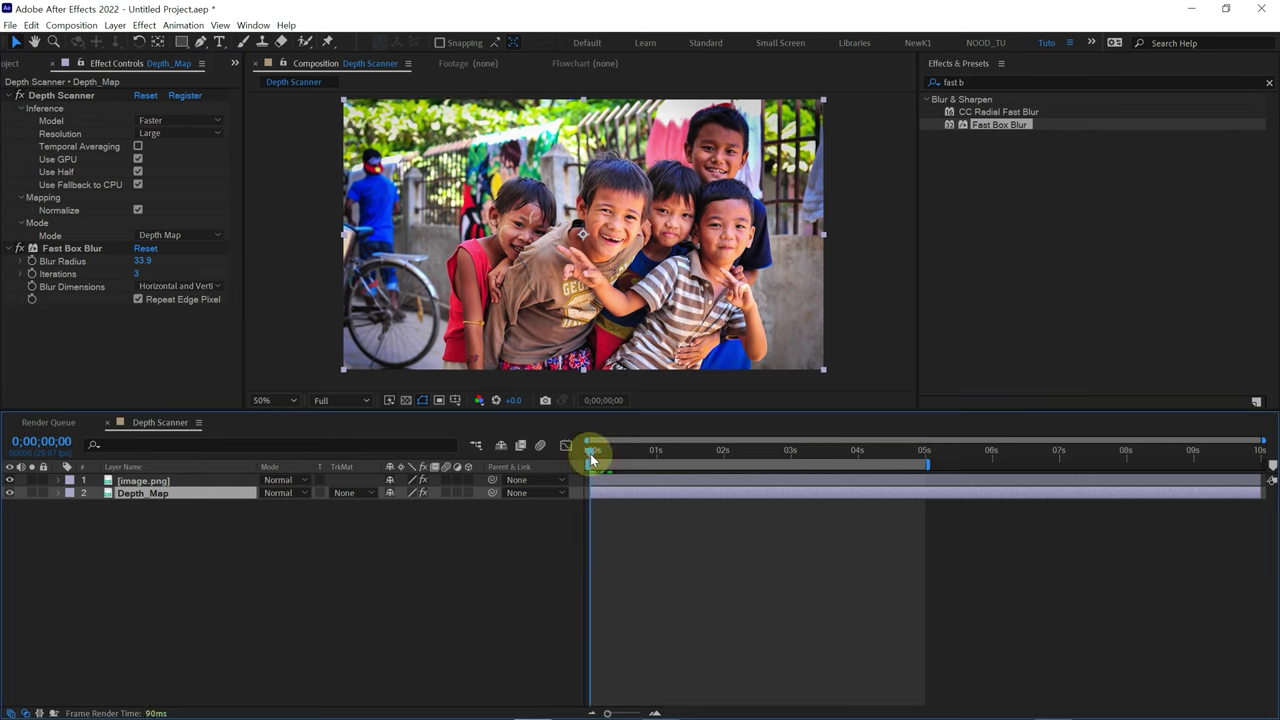
Set a starting Blur Radius keyframe of 33.9 at 0 seconds.
left_click_drag(593, 459, 528, 465)
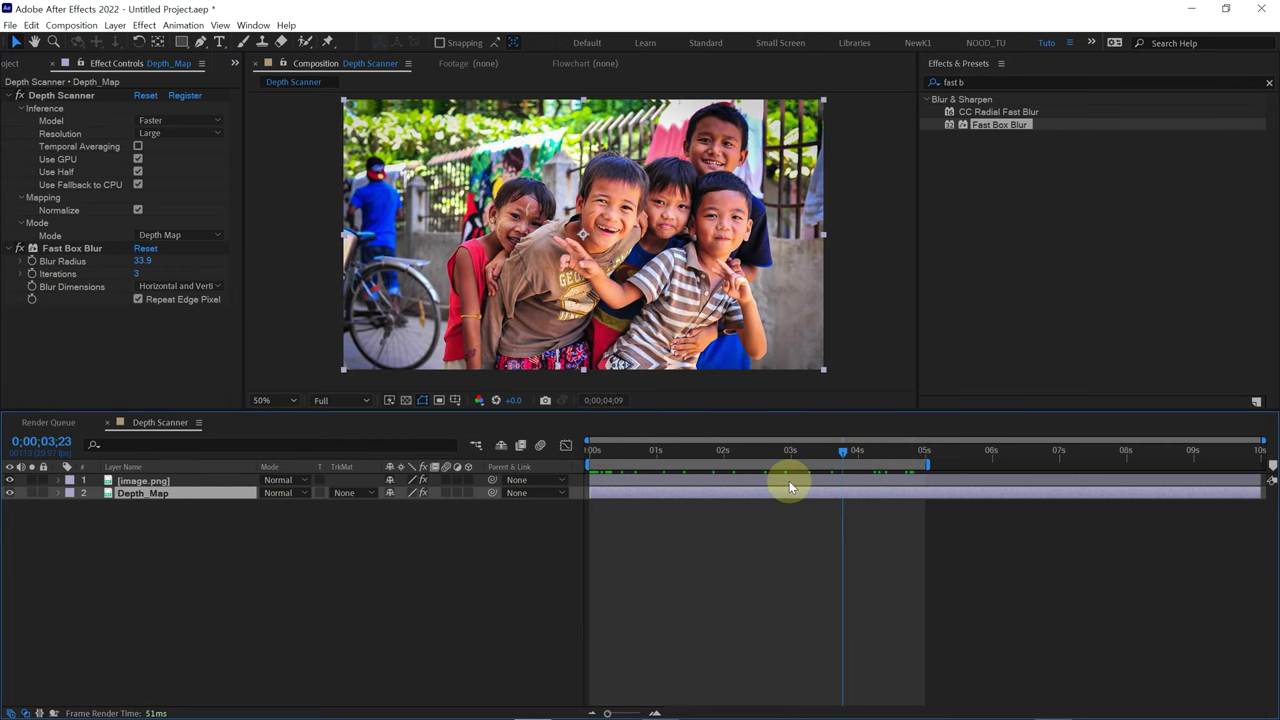
left_click(30, 249)
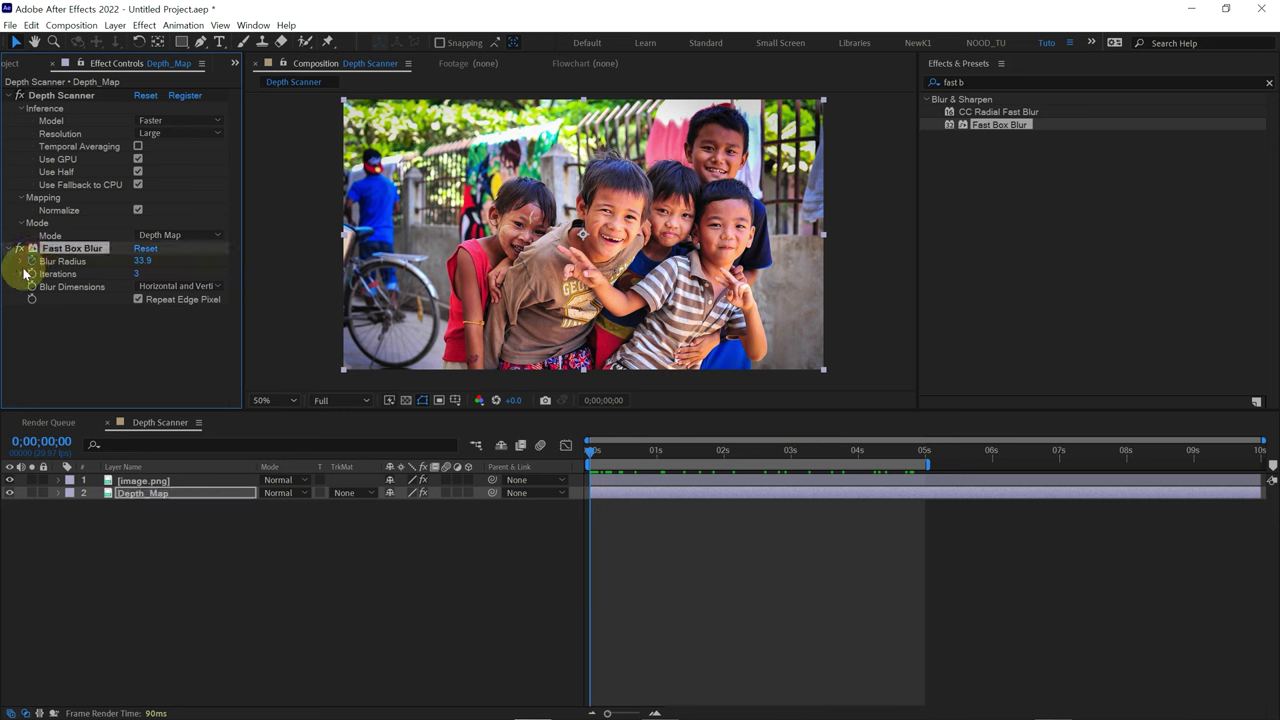
left_click(31, 261)
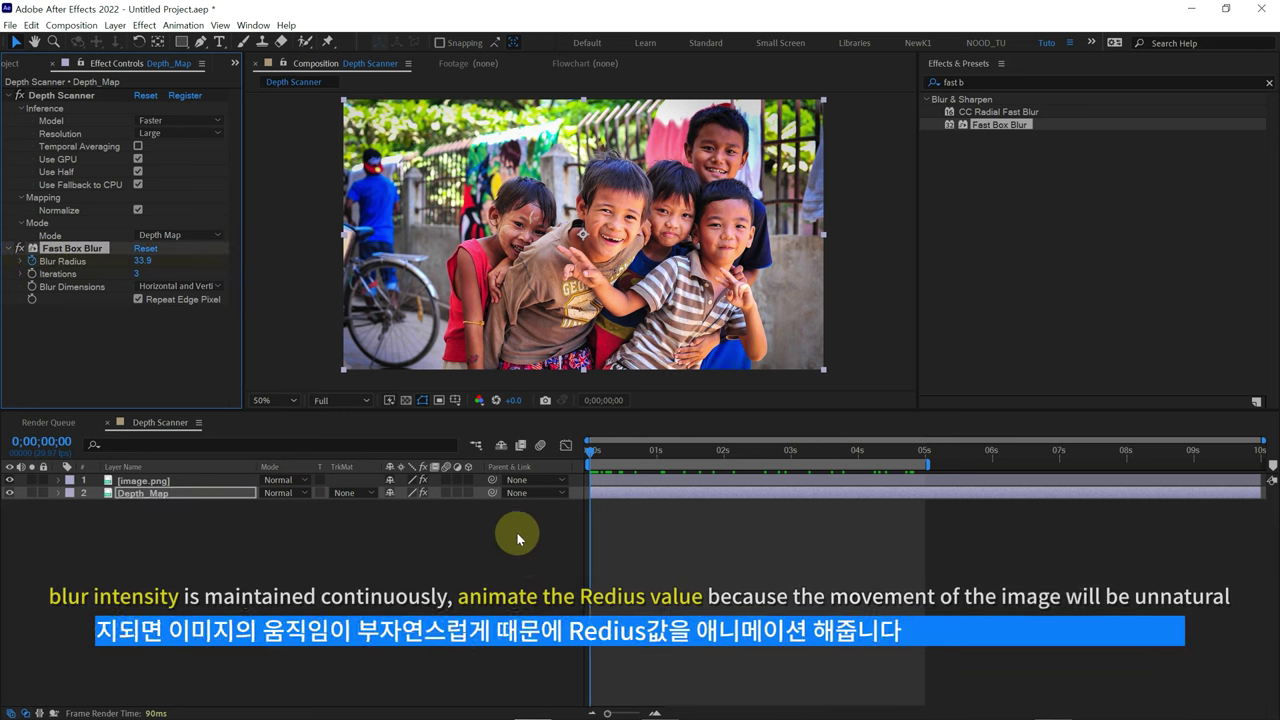
left_click(593, 480)
key("u")
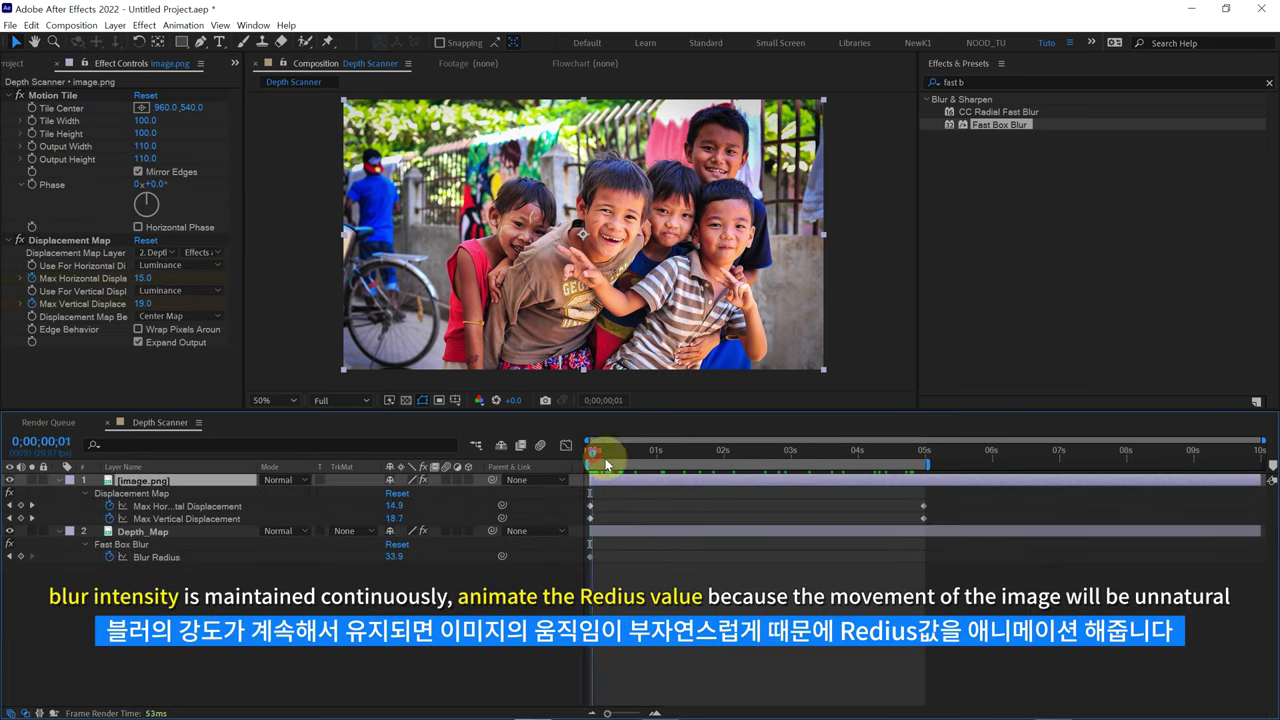
At about 4 seconds, keyframe Blur Radius to 1.0 and play back the result.
left_click_drag(603, 462, 860, 462)
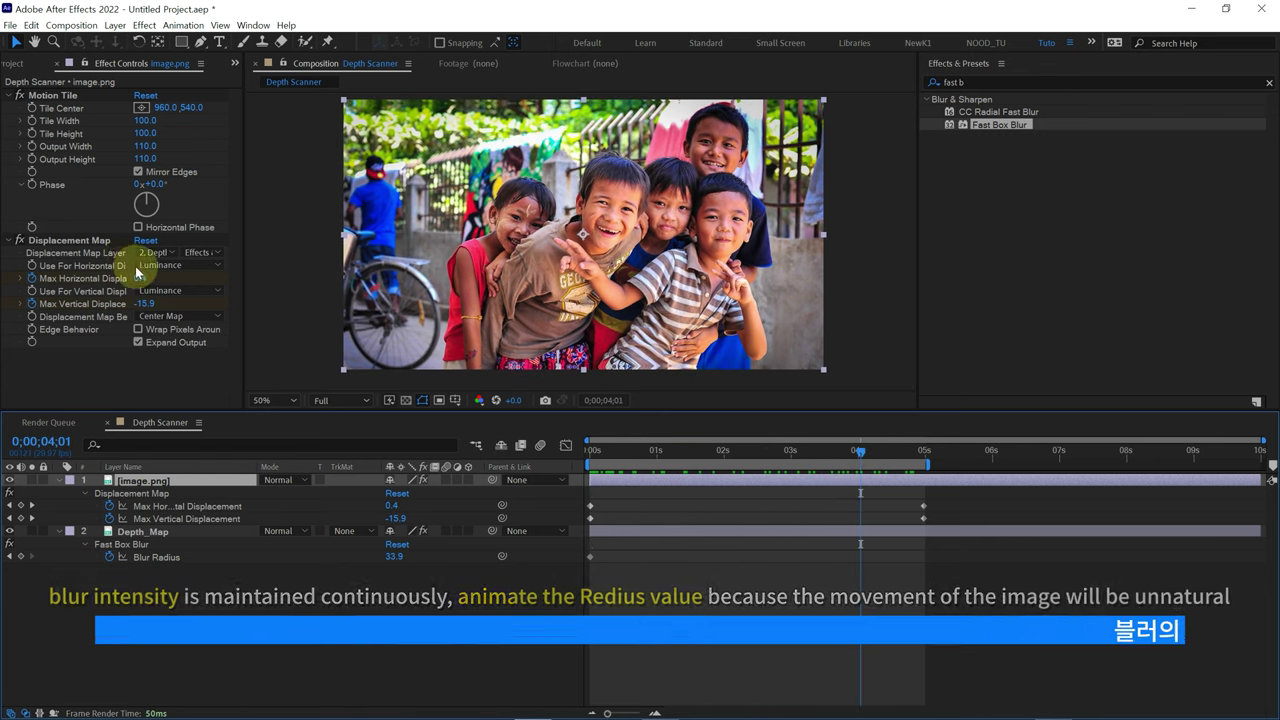
left_click(135, 531)
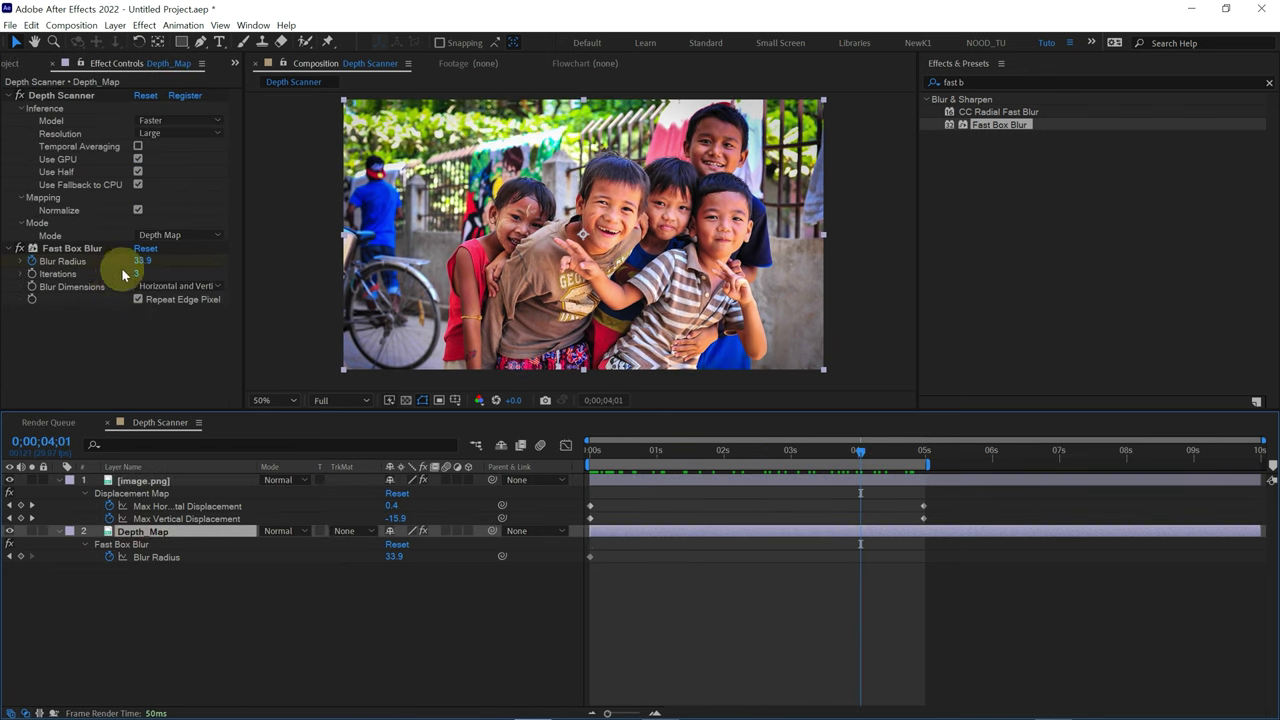
left_click(142, 260)
type("1")
key("Return")
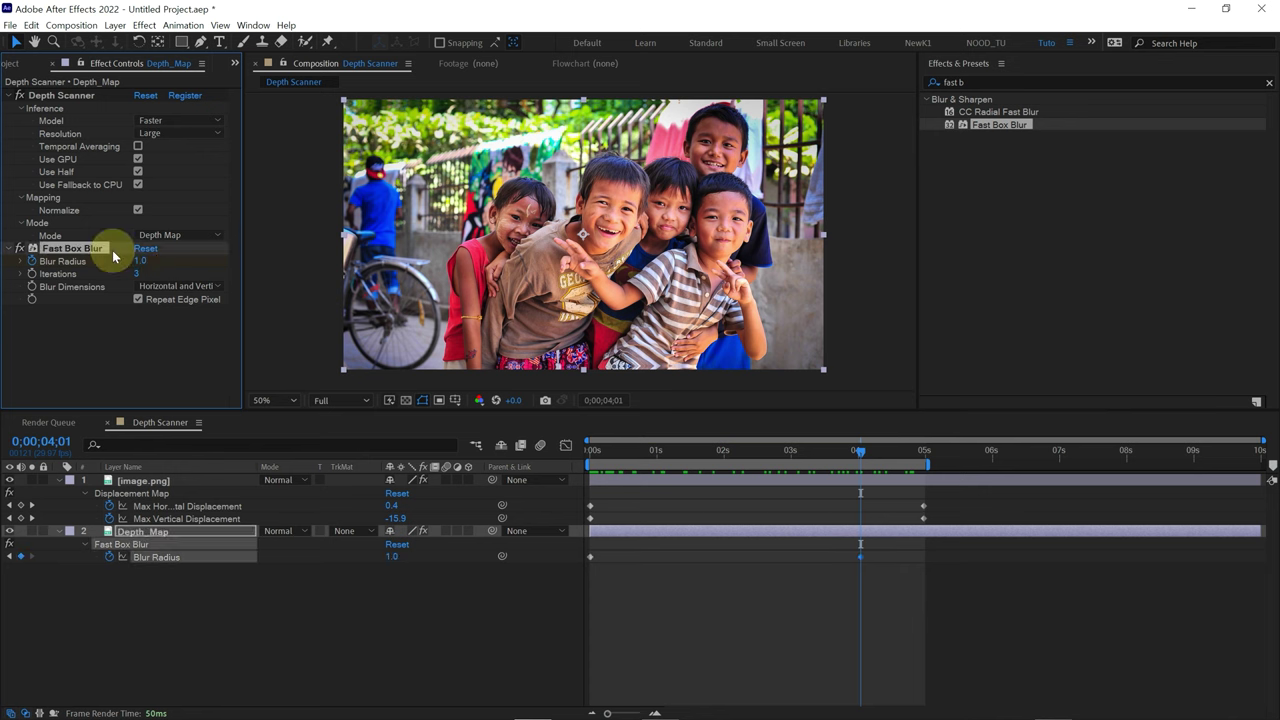
key("space")
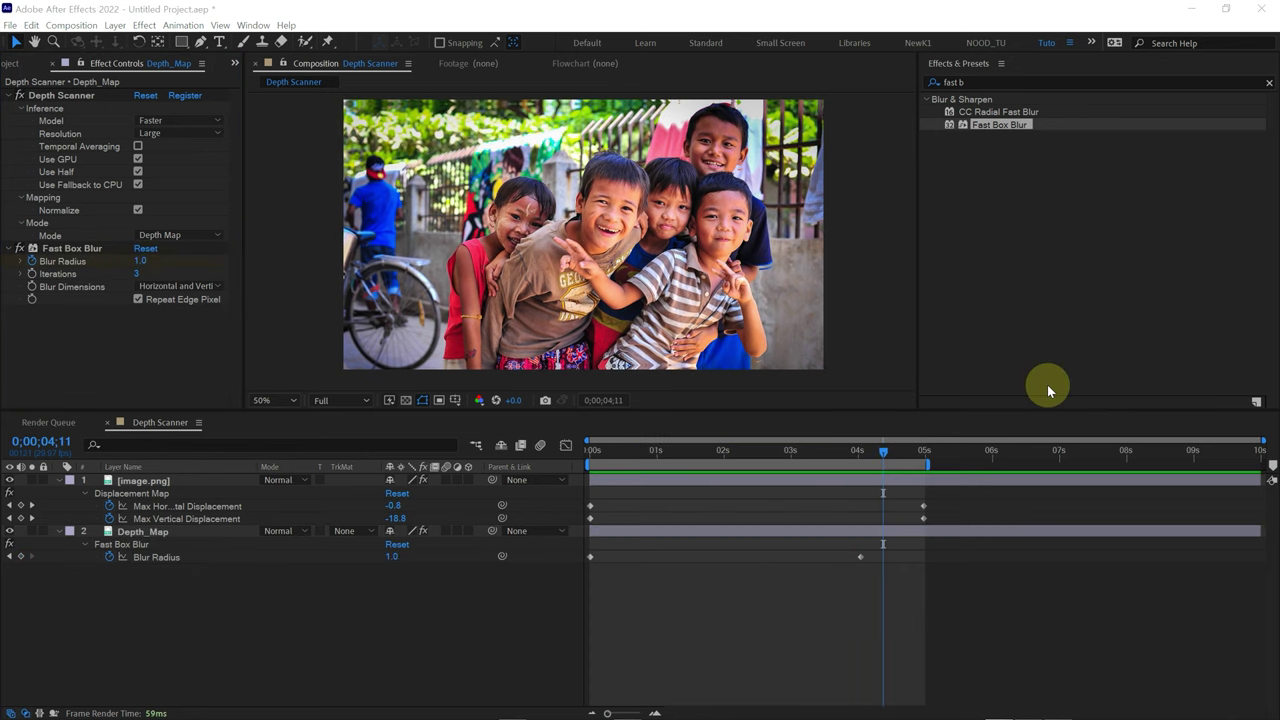
left_click(586, 455)
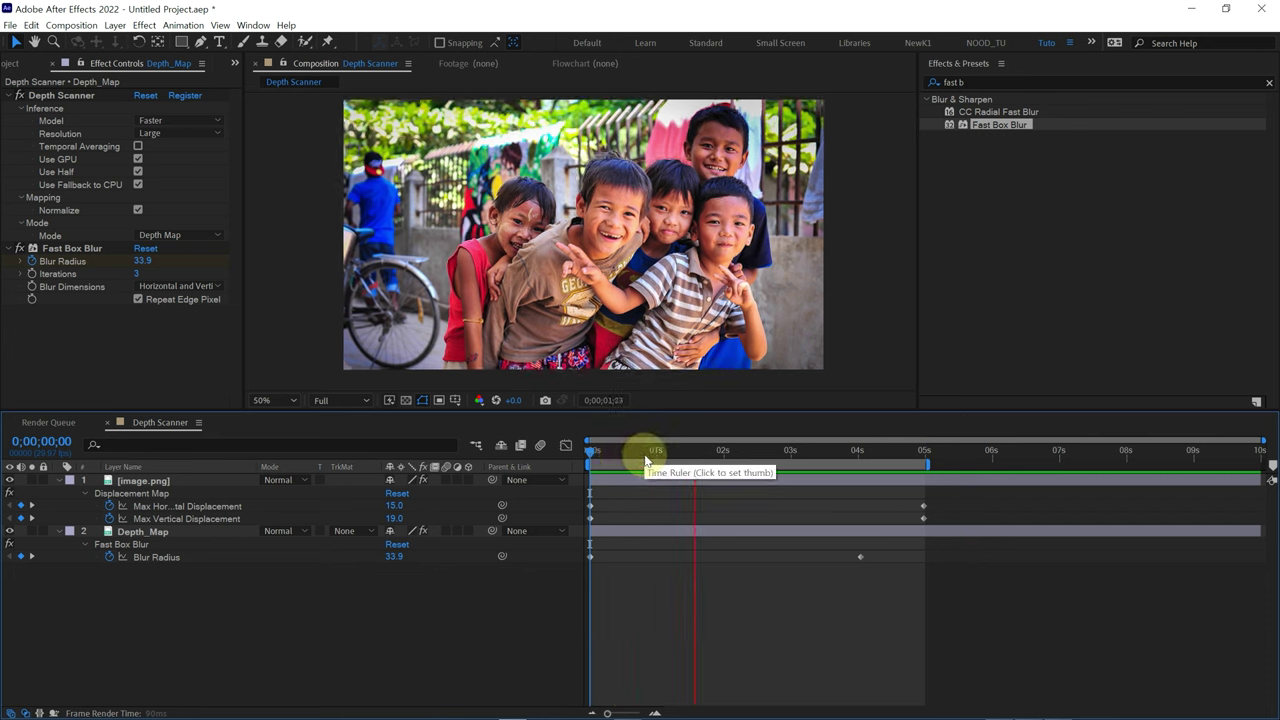
mouse_move(666, 456)
left_mouse_down()
mouse_move(930, 470)
mouse_move(924, 505)
left_mouse_up()
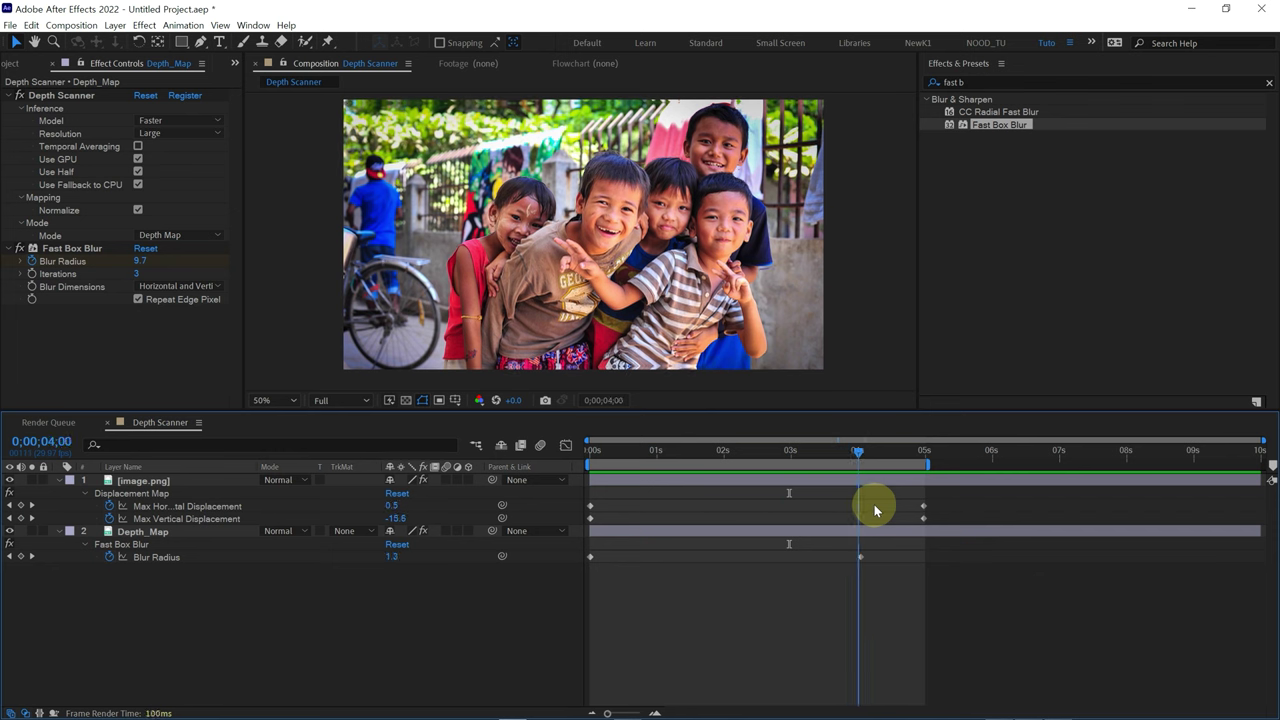
Create a new solid layer named fog.
right_click(245, 592)
mouse_move(285, 430)
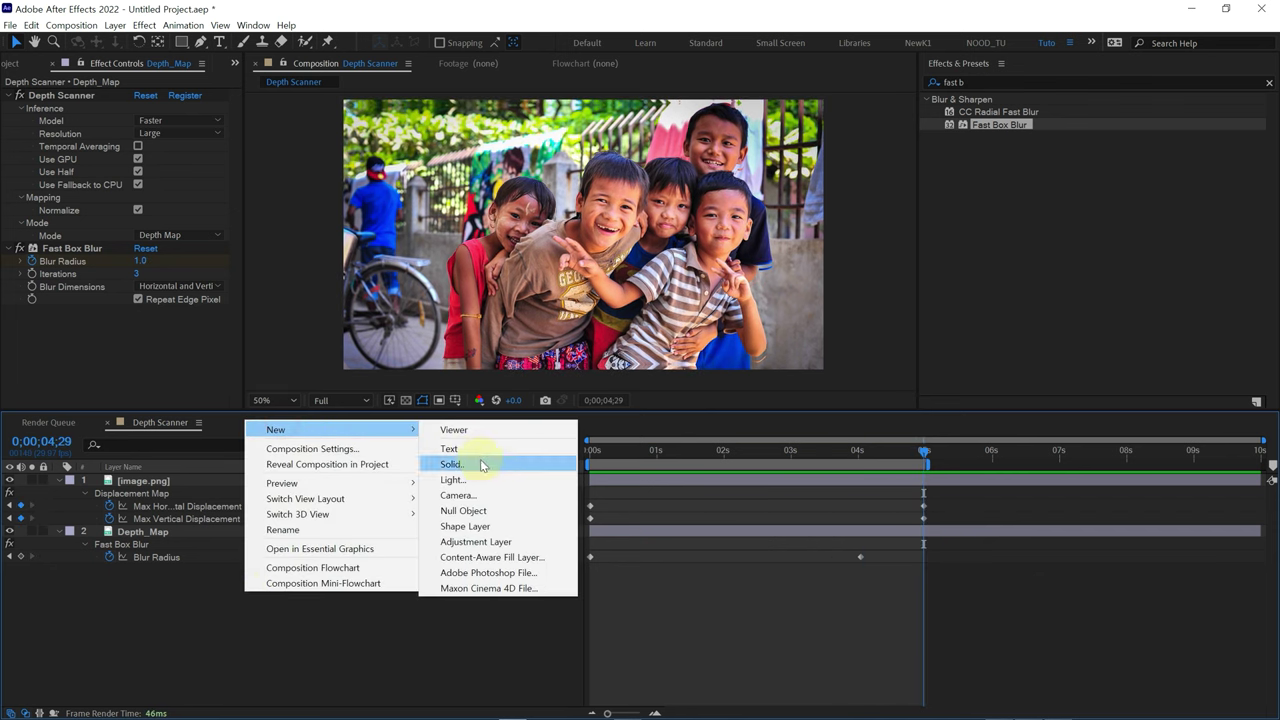
left_click(481, 466)
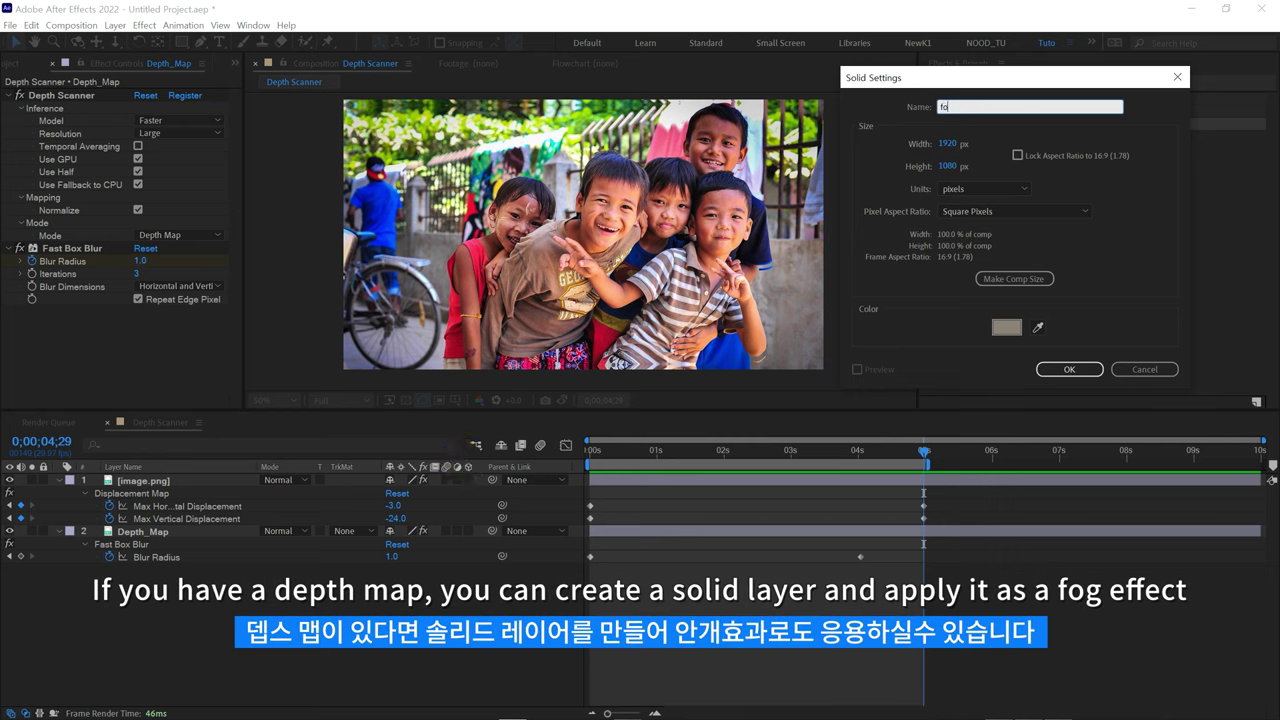
key("Return")
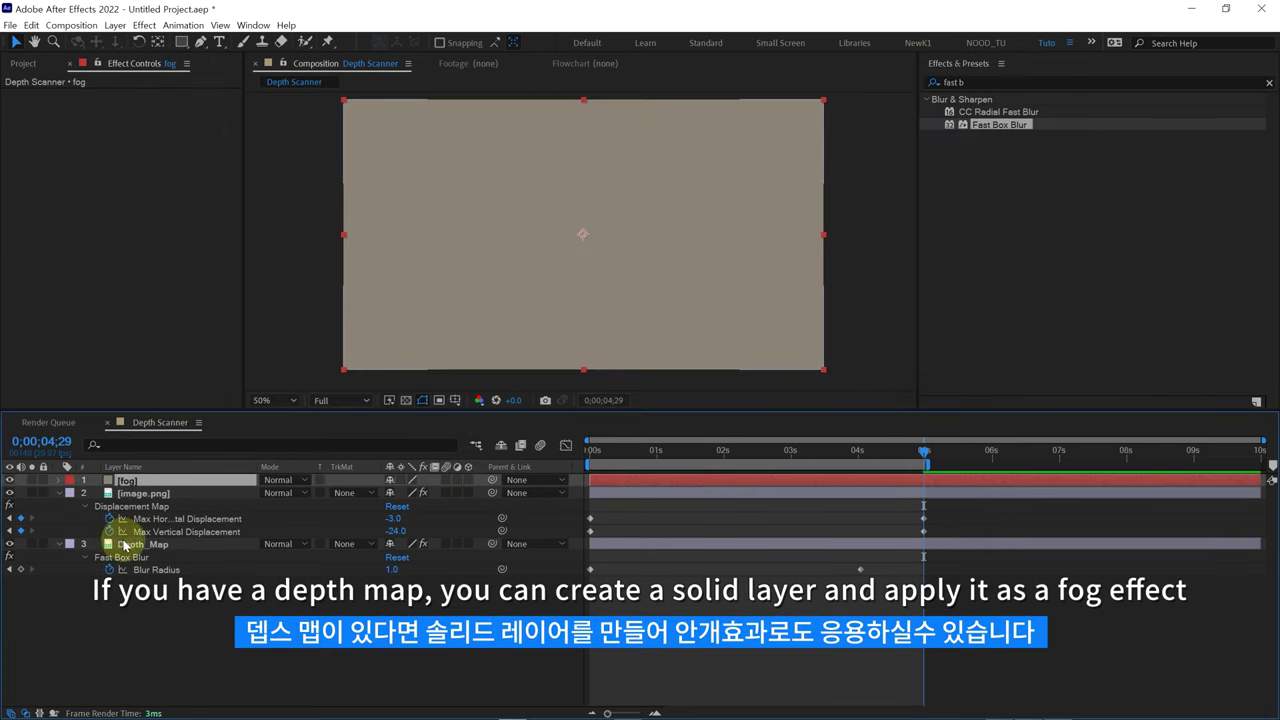
Move Depth_Map above fog and set fog's track matte to Luma Matte Depth_Map.
left_click(148, 546)
left_click_drag(148, 546, 139, 483)
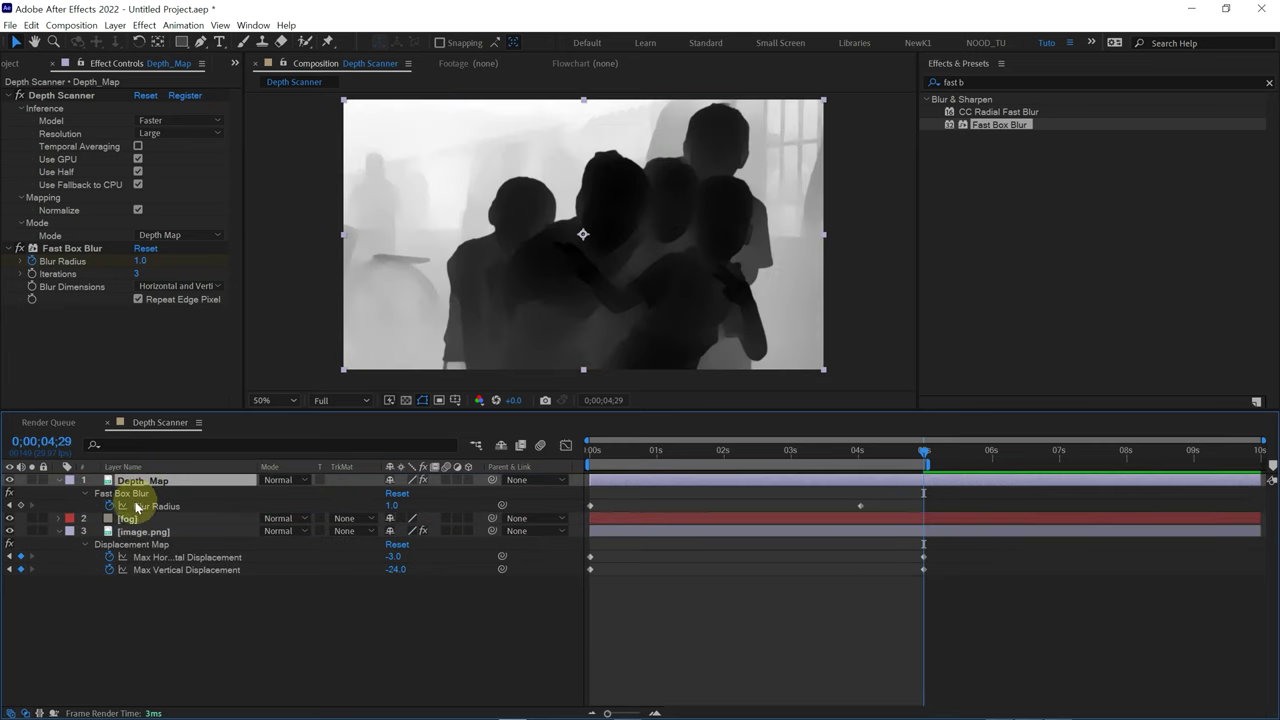
left_click(345, 518)
left_click(376, 600)
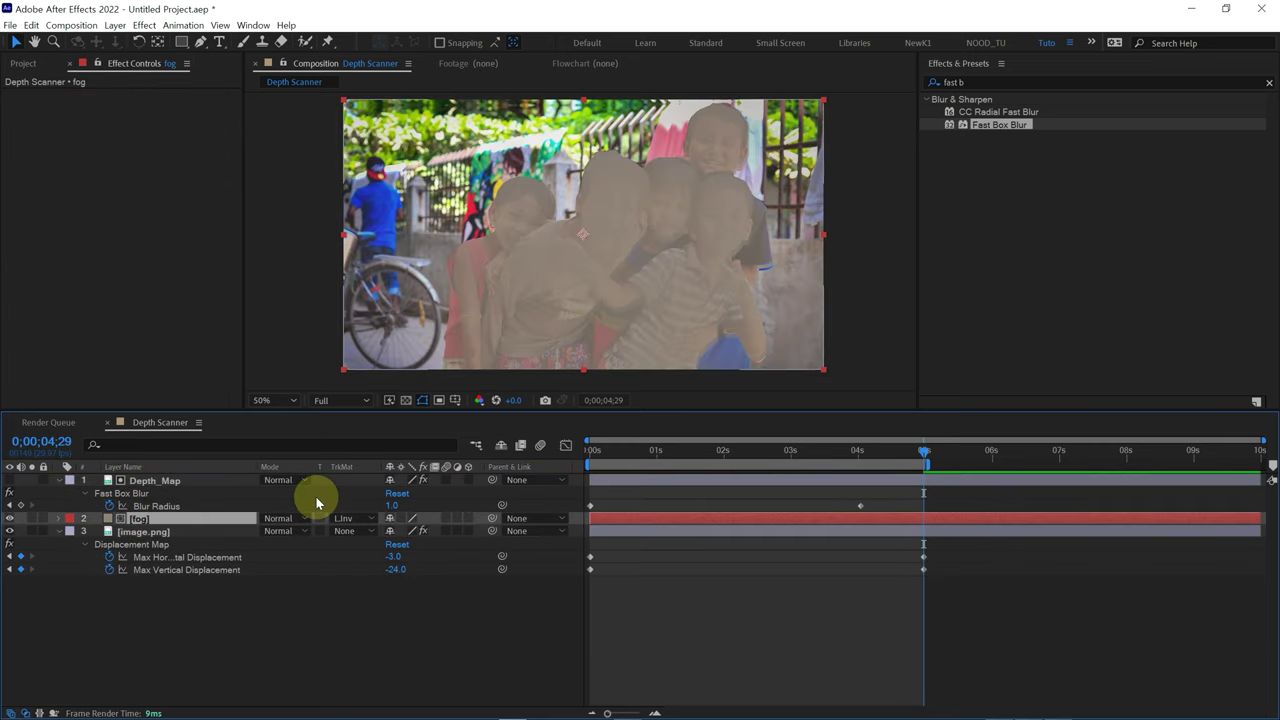
left_click(343, 518)
left_click(368, 583)
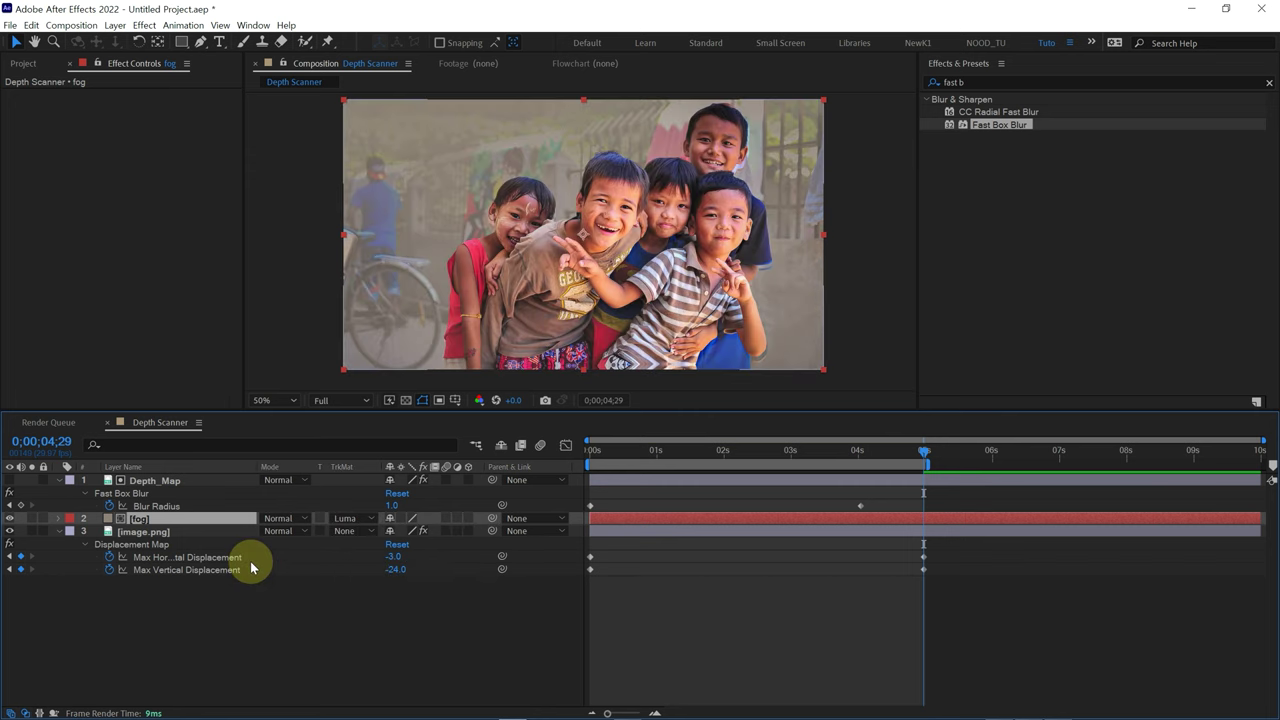
Set the fog layer's opacity to about 54%.
key("t")
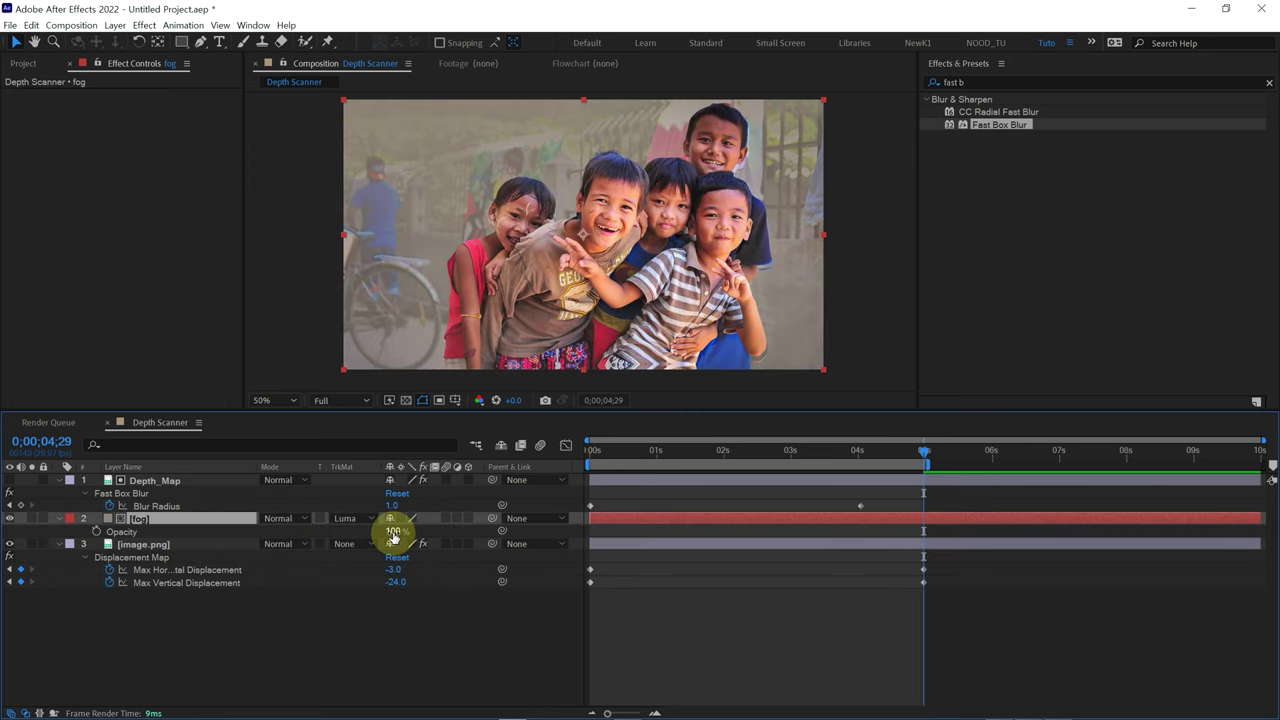
left_click_drag(393, 537, 345, 542)
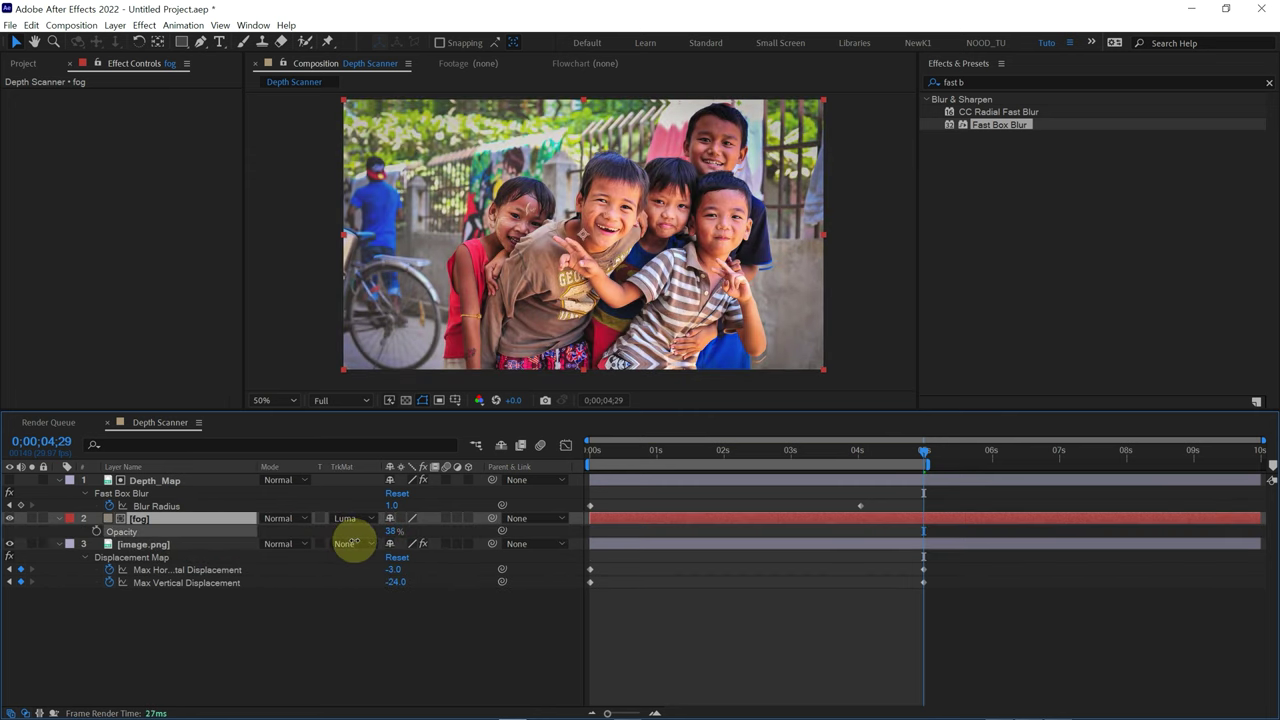
left_click_drag(345, 543, 360, 543)
left_click(193, 518)
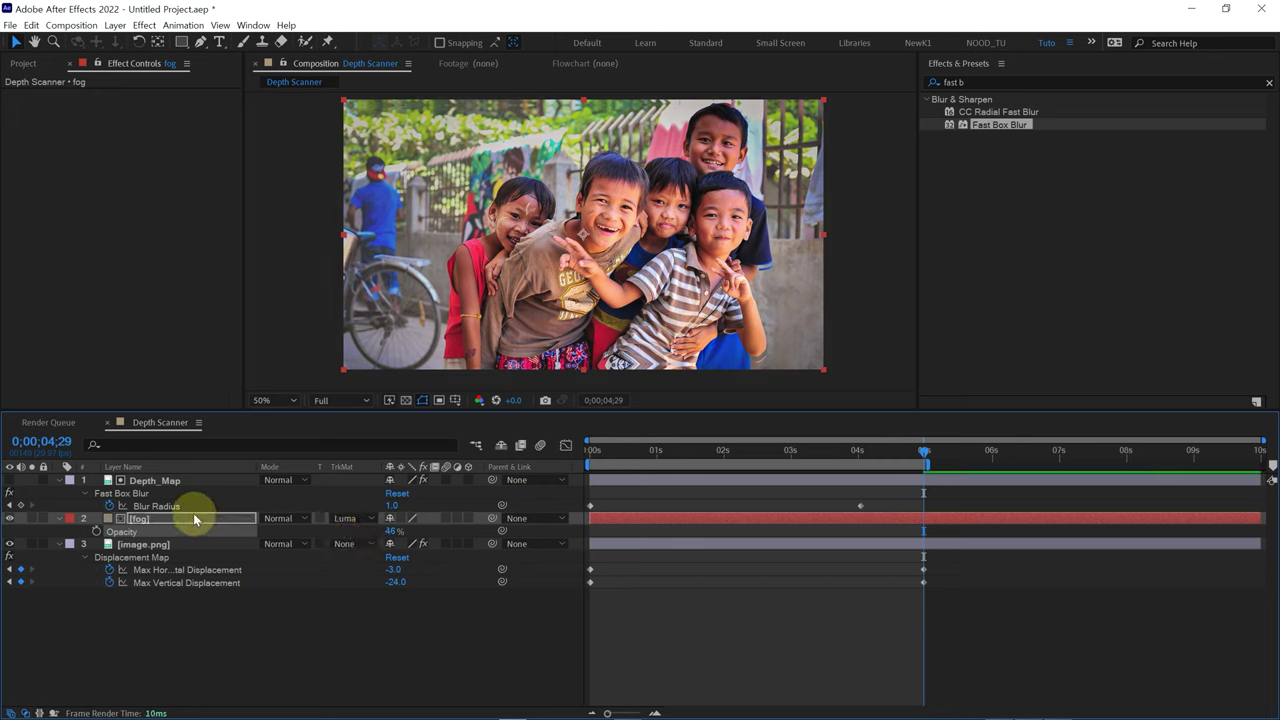
left_click_drag(392, 531, 449, 519)
left_click(1006, 82)
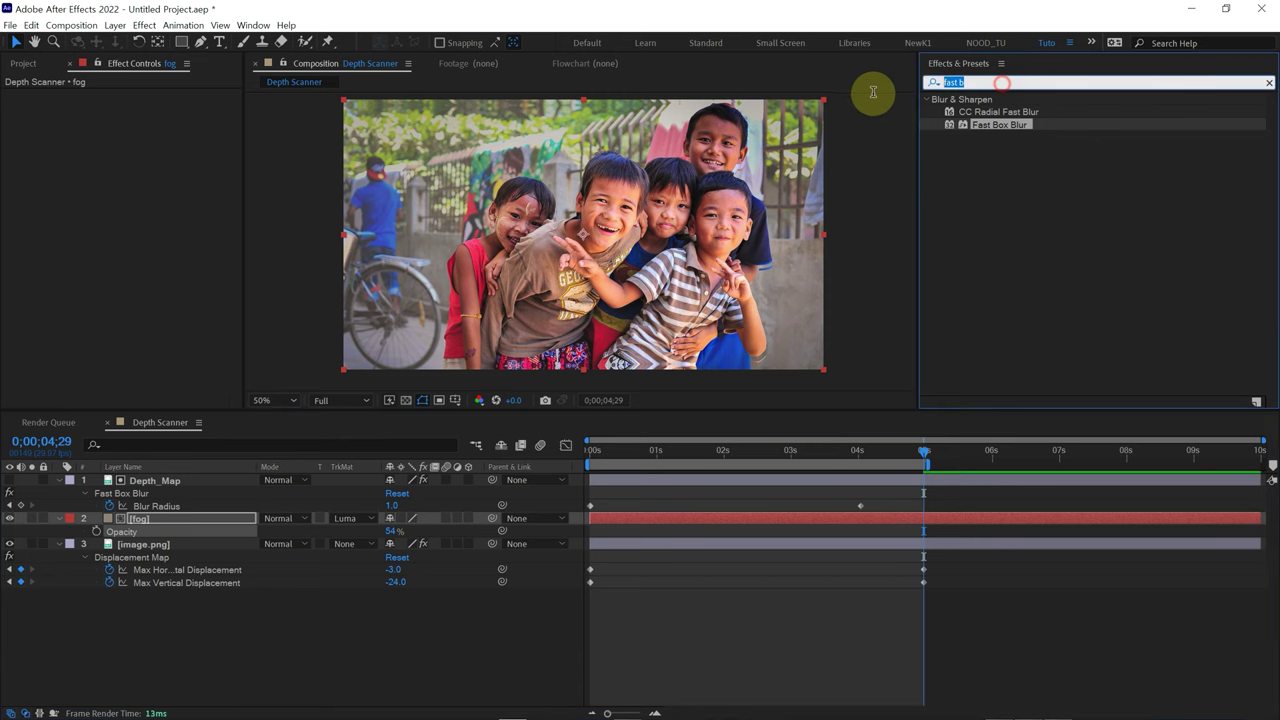
Apply the Fill effect to the fog layer and sample a grey fill colour from the photo.
type("fill")
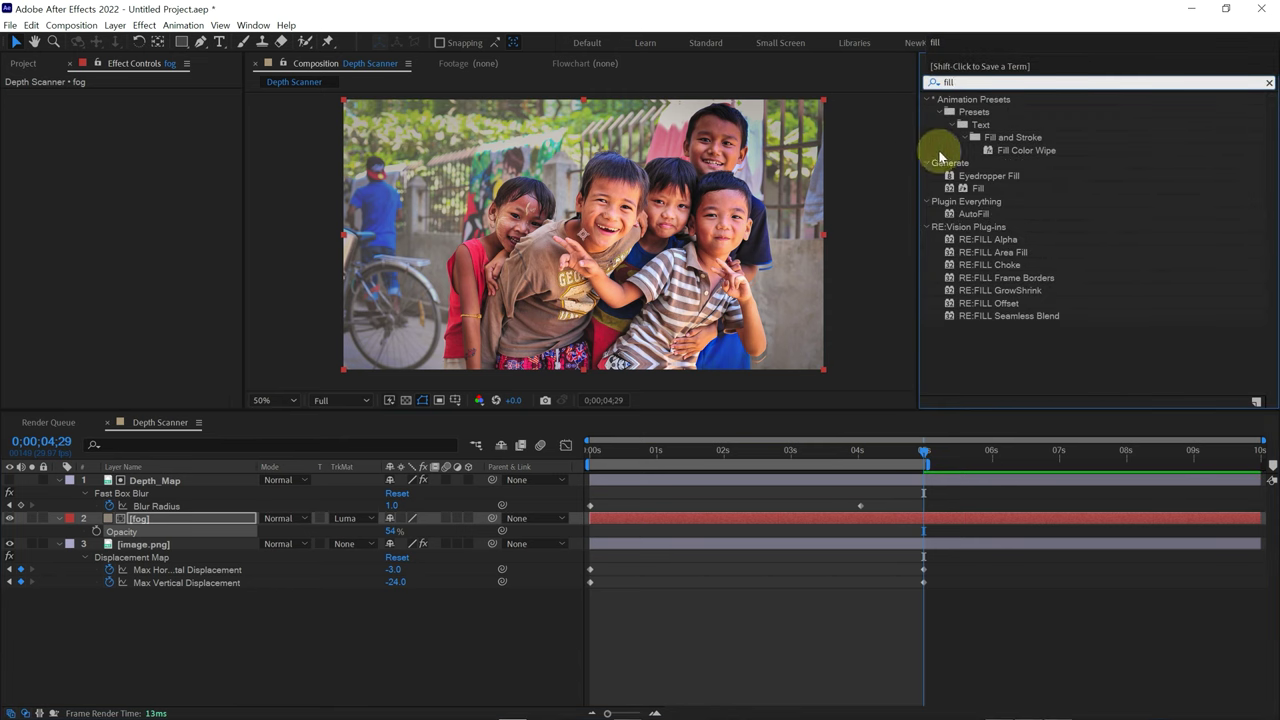
left_click_drag(977, 188, 160, 519)
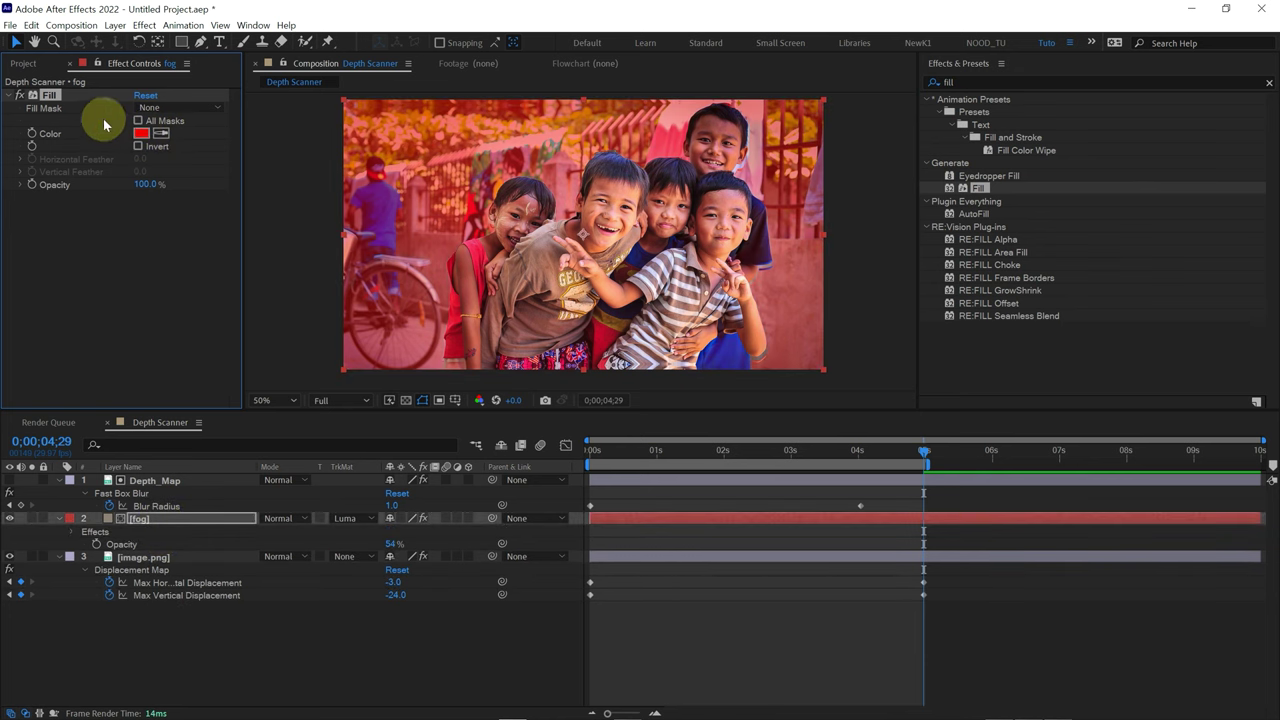
left_click(10, 518)
left_click(160, 133)
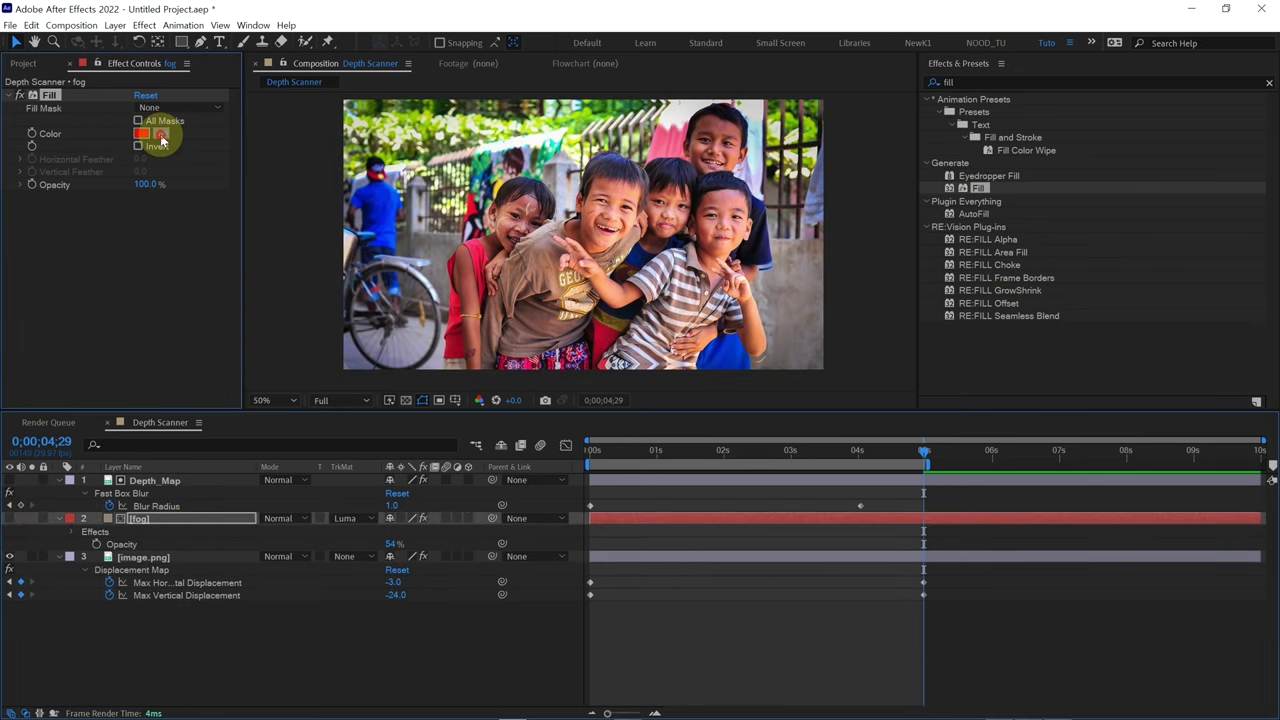
left_click(444, 350)
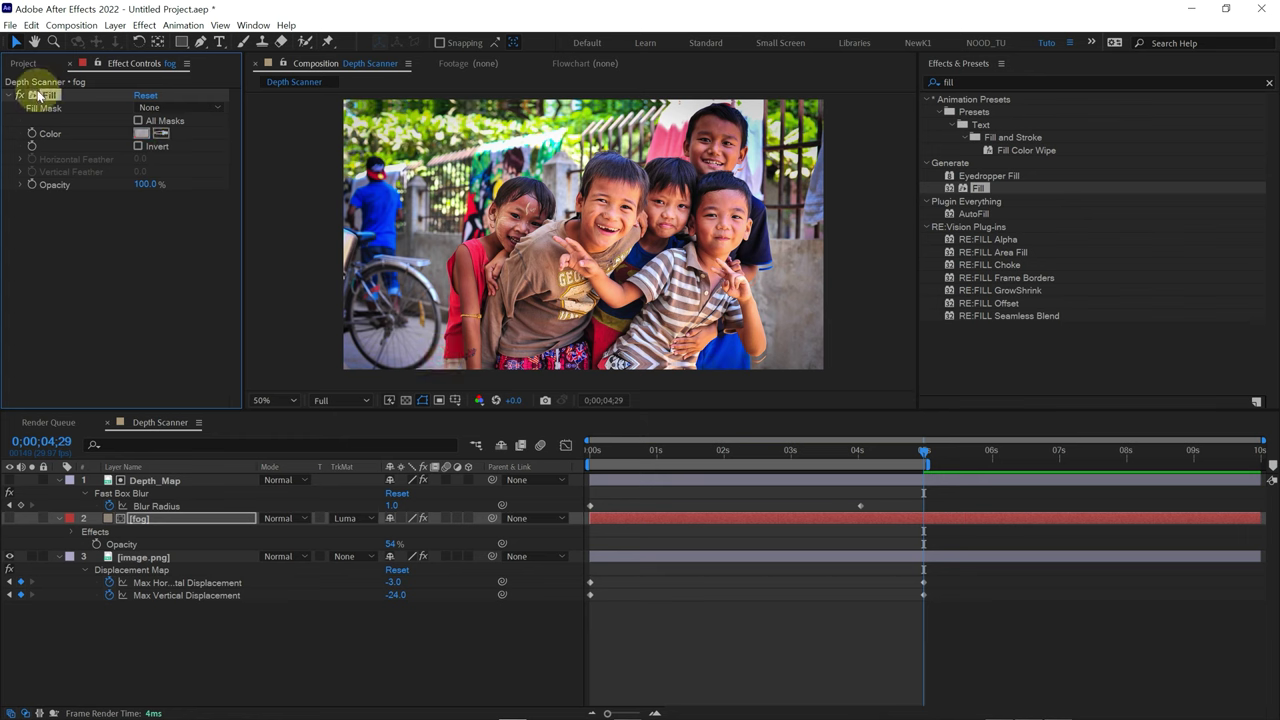
left_click(11, 518)
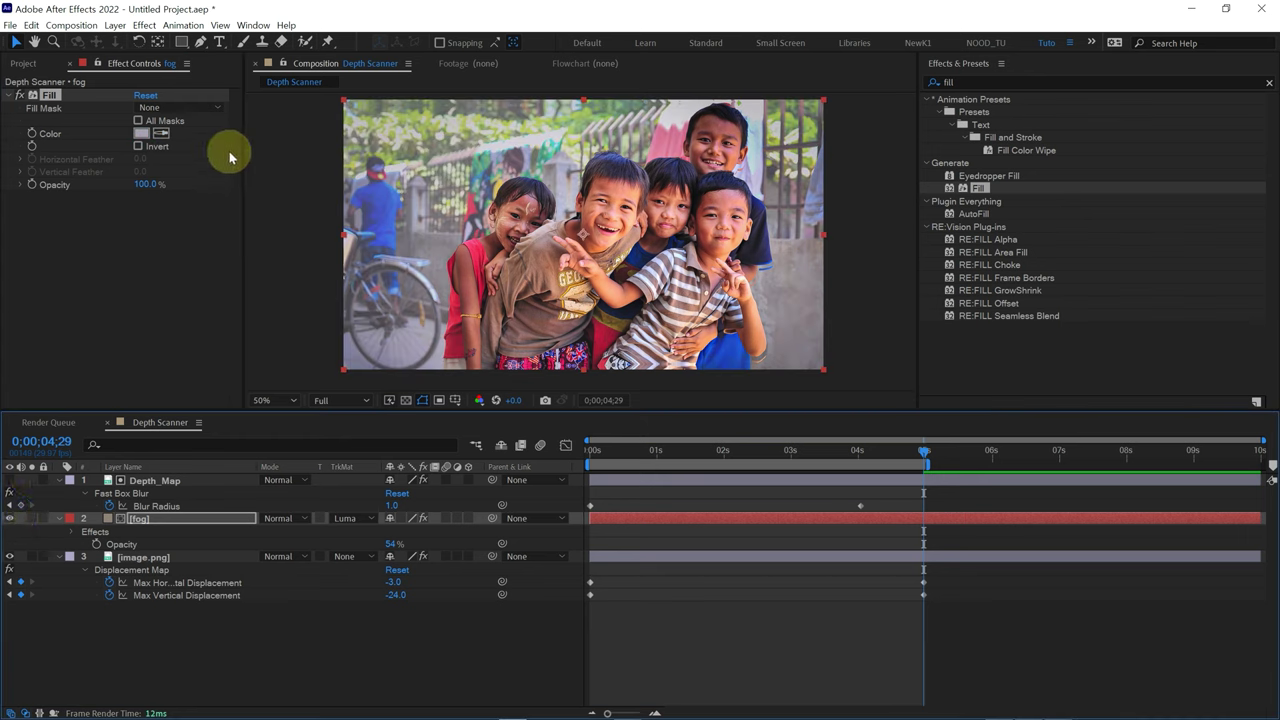
Make the fog fill a light cyan and lower the fog layer's opacity to 30%.
left_click(141, 133)
left_click_drag(793, 600, 793, 559)
left_click(636, 475)
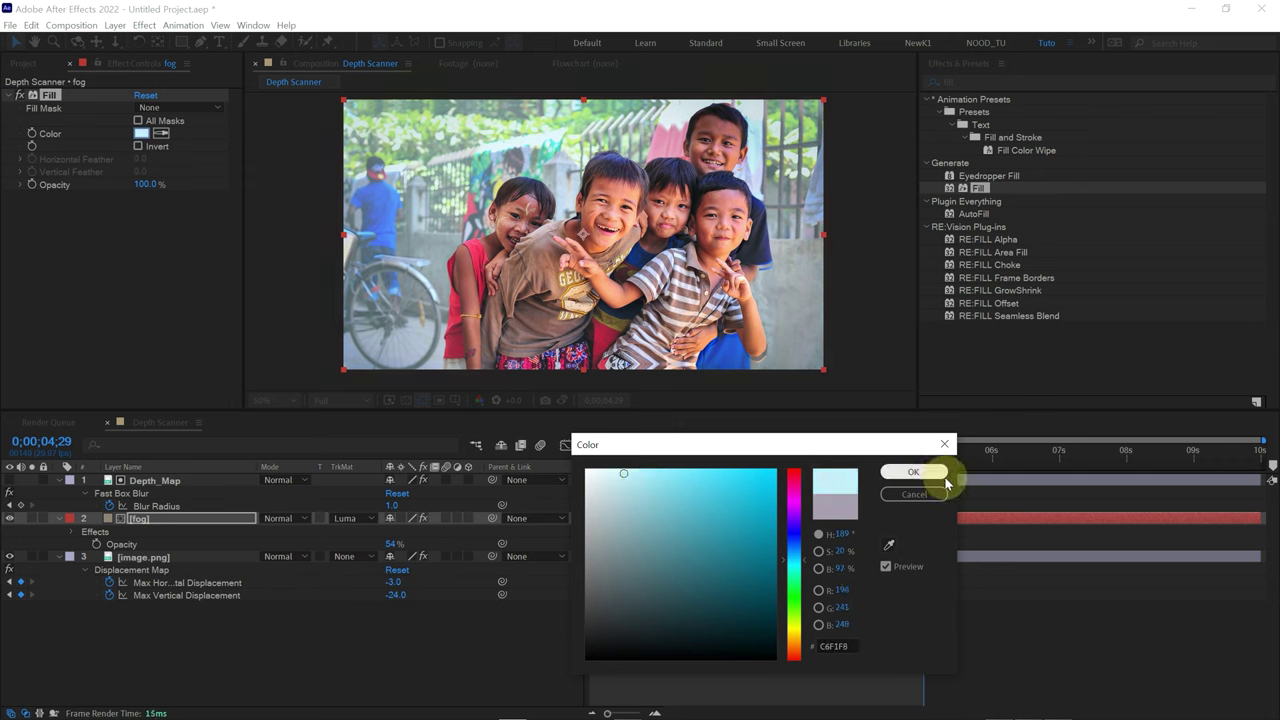
left_click(925, 472)
left_click(390, 541)
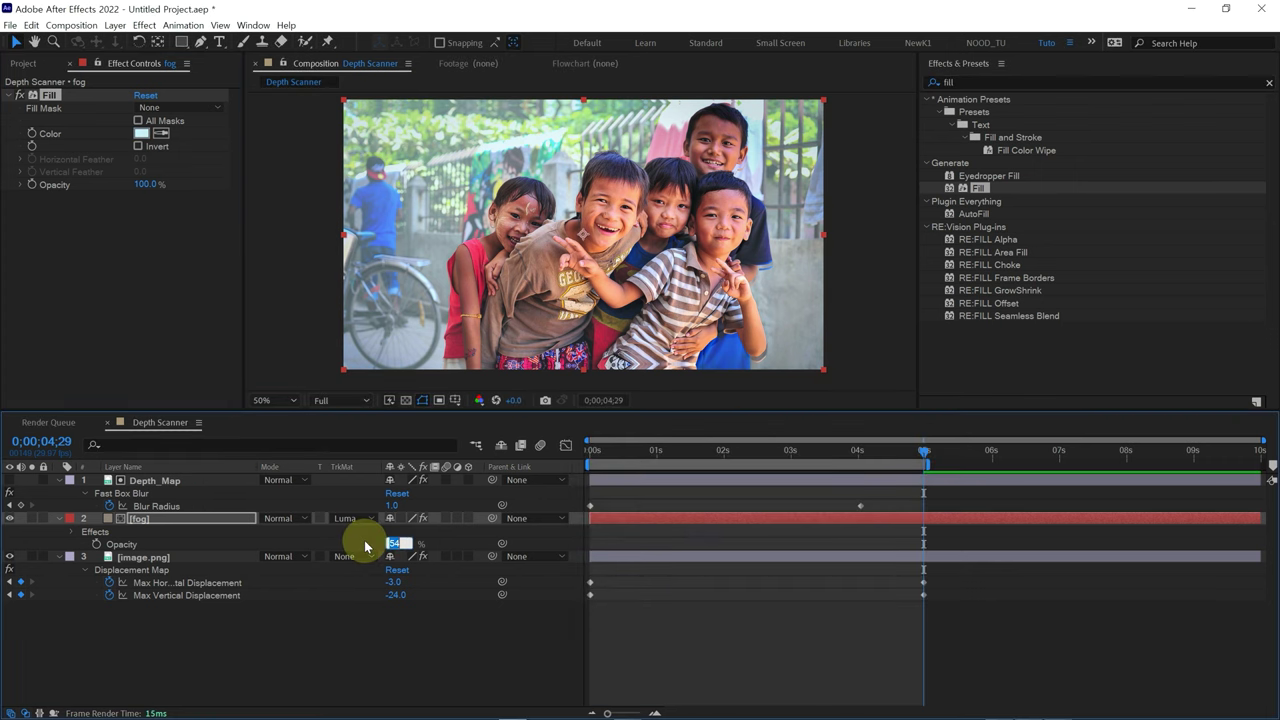
type("30")
key("Return")
Scrub the animation and toggle the fog layer on and off to compare, leaving it visible.
left_click_drag(591, 453, 706, 453)
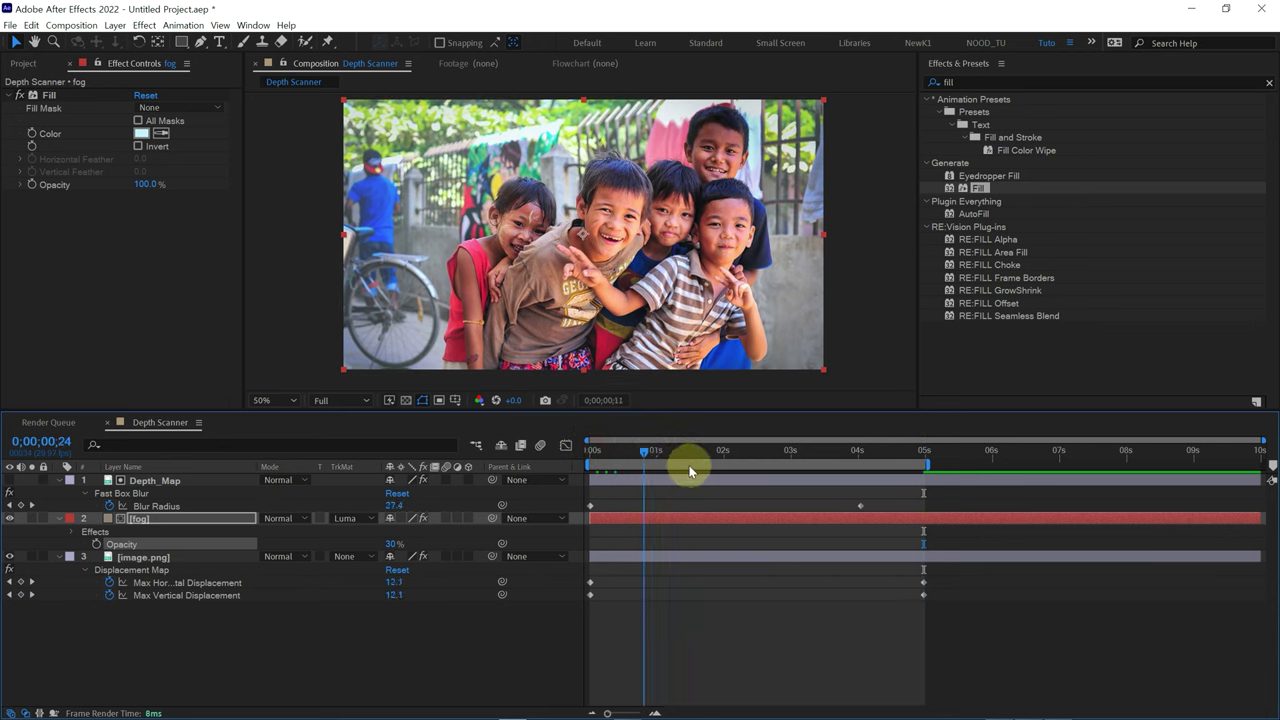
left_click(10, 519)
left_click(10, 519)
left_click(10, 519)
left_click(10, 519)
left_click(10, 519)
left_click(10, 519)
left_click(11, 520)
left_click(11, 520)
left_click(11, 520)
left_click(11, 520)
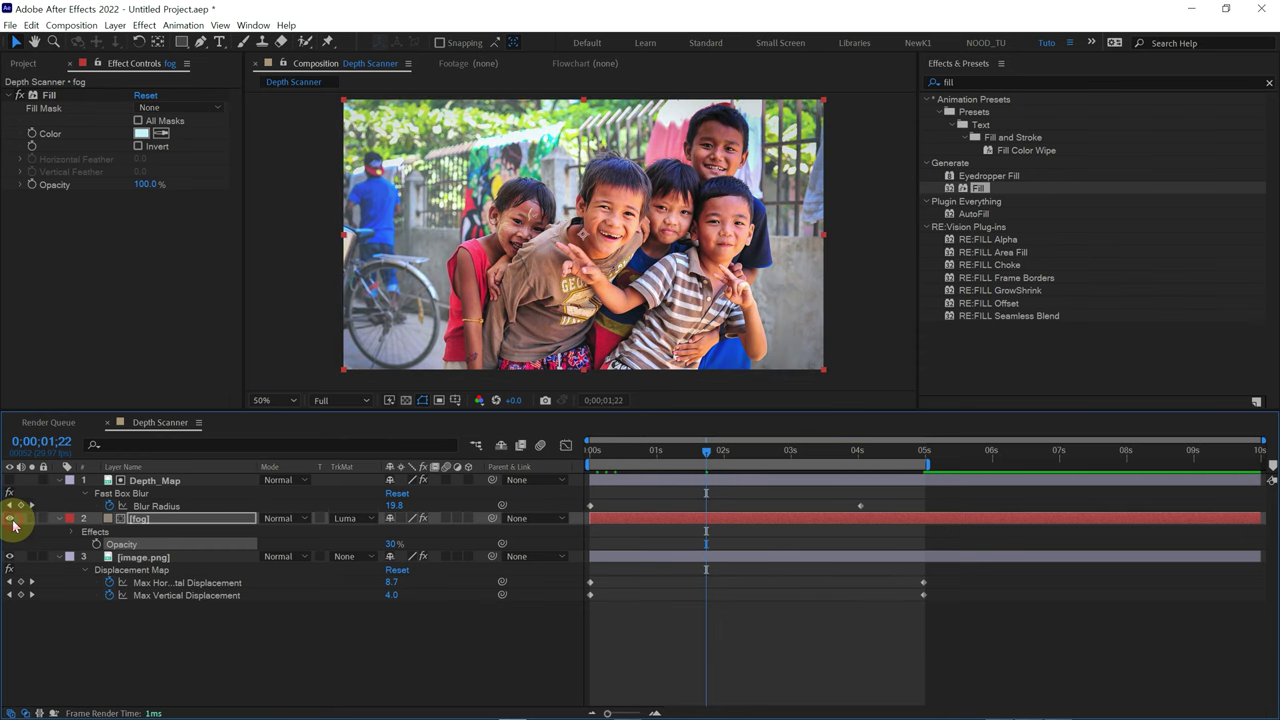
Deselect the fog layer and collapse the Depth_Map and fog layer properties.
left_click(90, 639)
left_click(57, 480)
left_click(57, 494)
right_click(156, 591)
Add a new adjustment layer to the composition and rename it lensBlur.
mouse_move(200, 423)
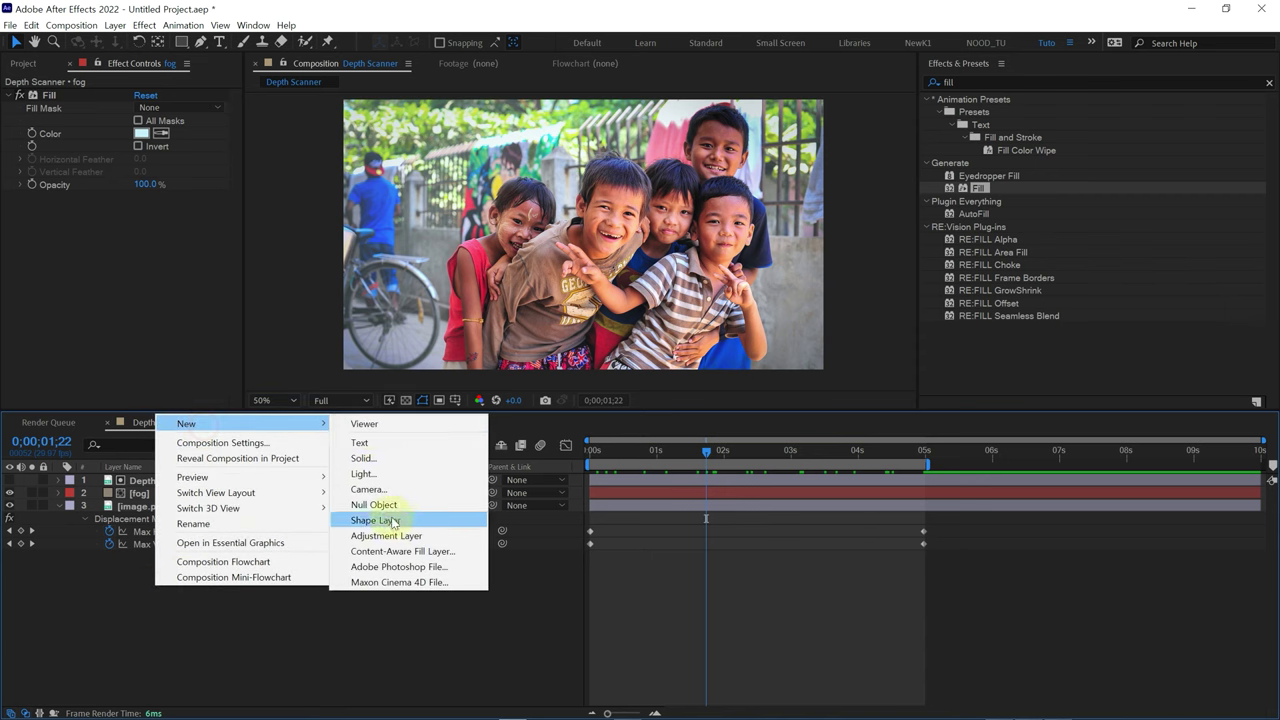
left_click(390, 536)
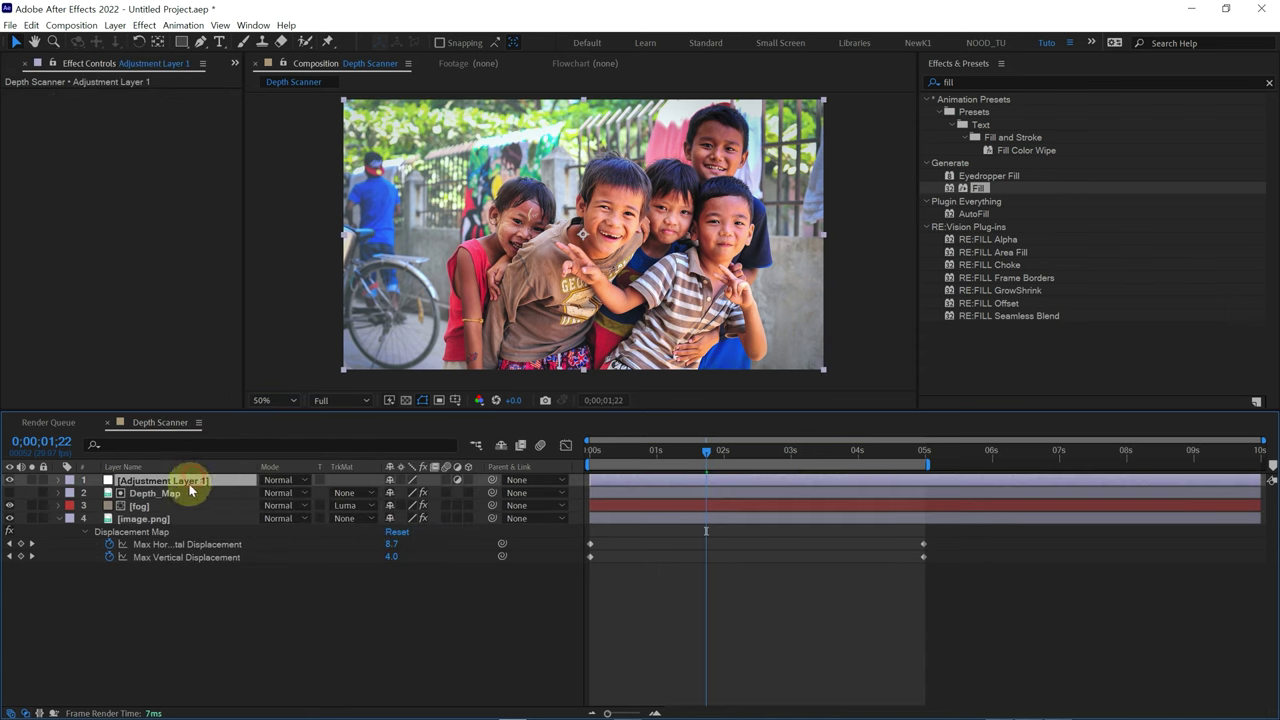
key("Return")
type("lensblur")
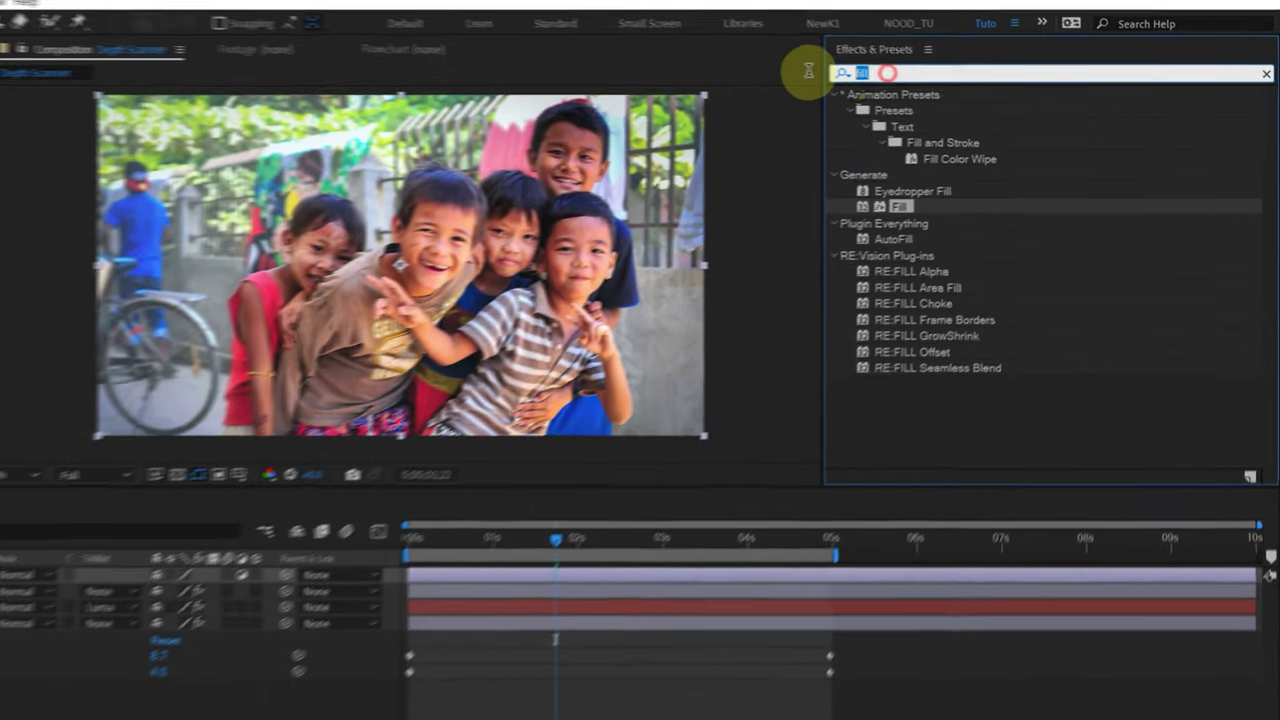
Find Camera Lens Blur in Effects & Presets and apply it to the lensBlur layer.
left_click(960, 82)
type("camera")
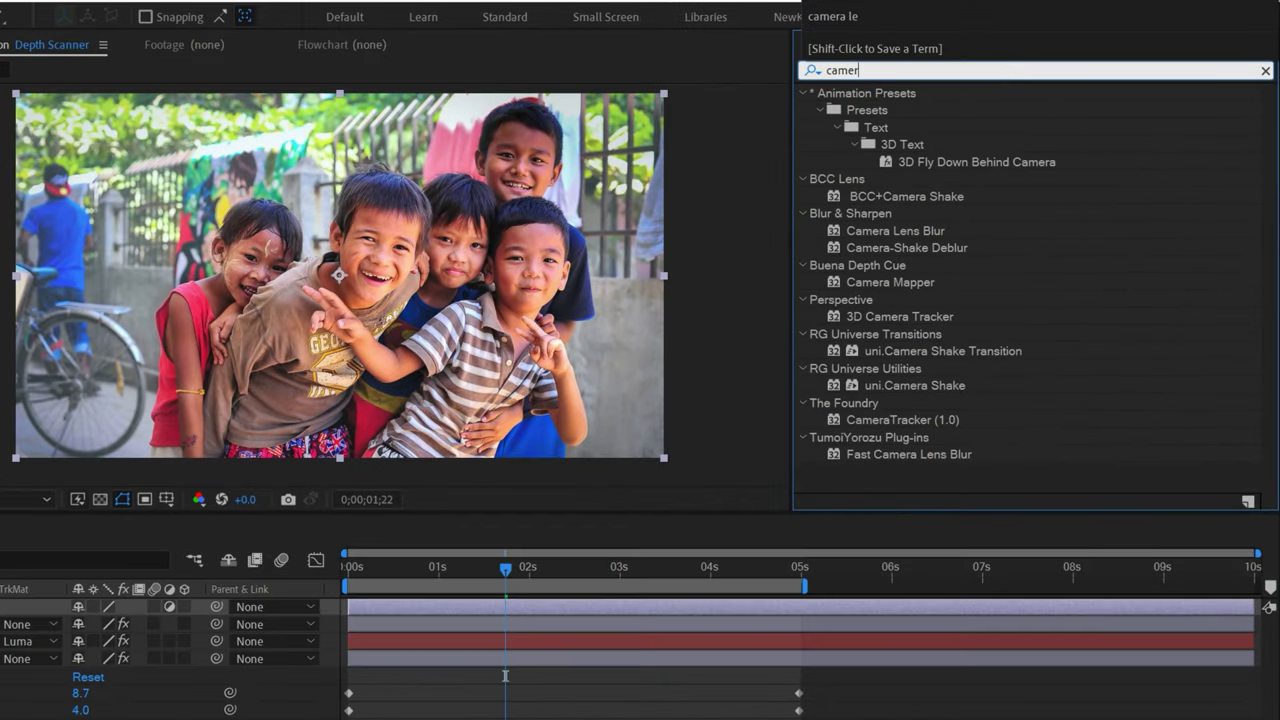
type(" l")
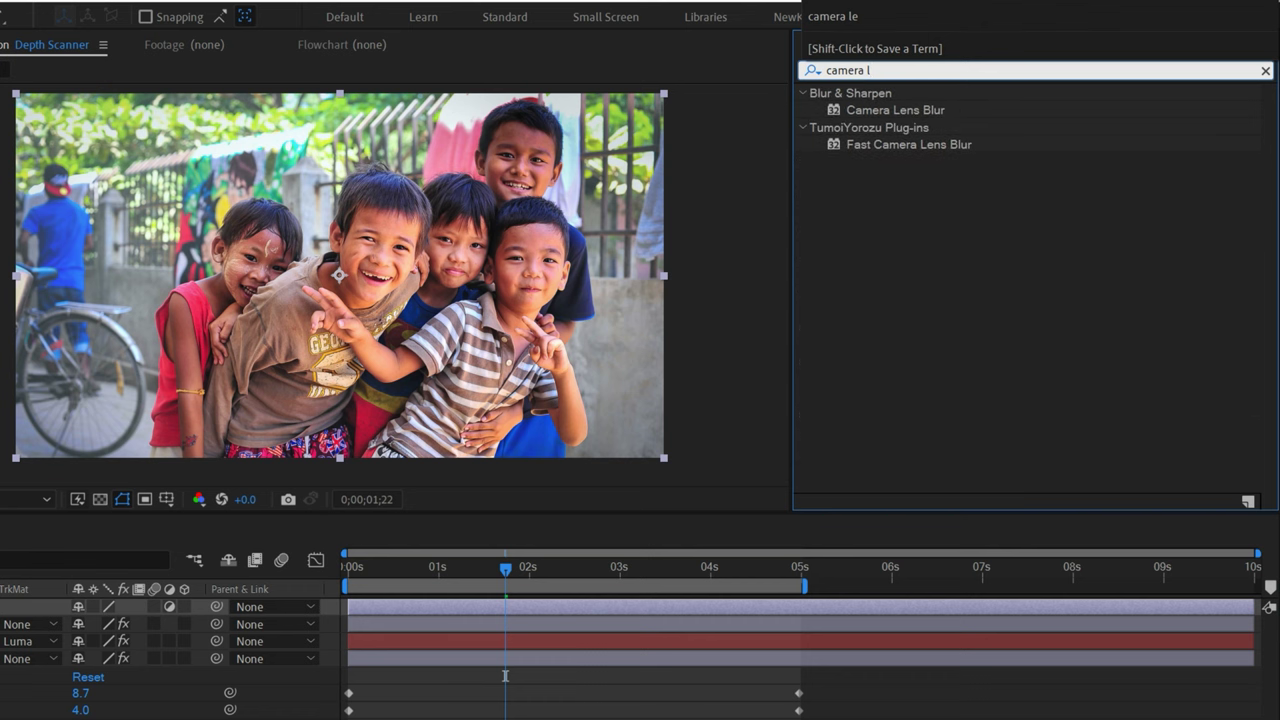
left_click(897, 112)
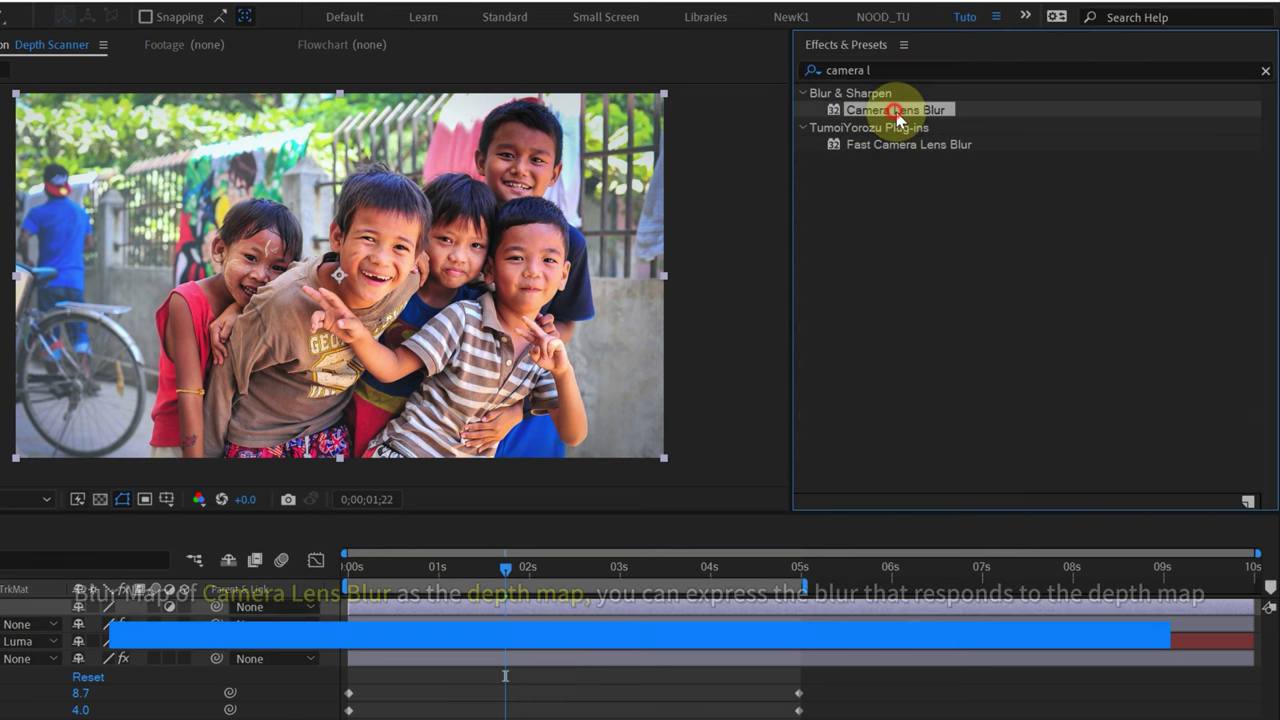
left_click_drag(897, 112, 145, 484)
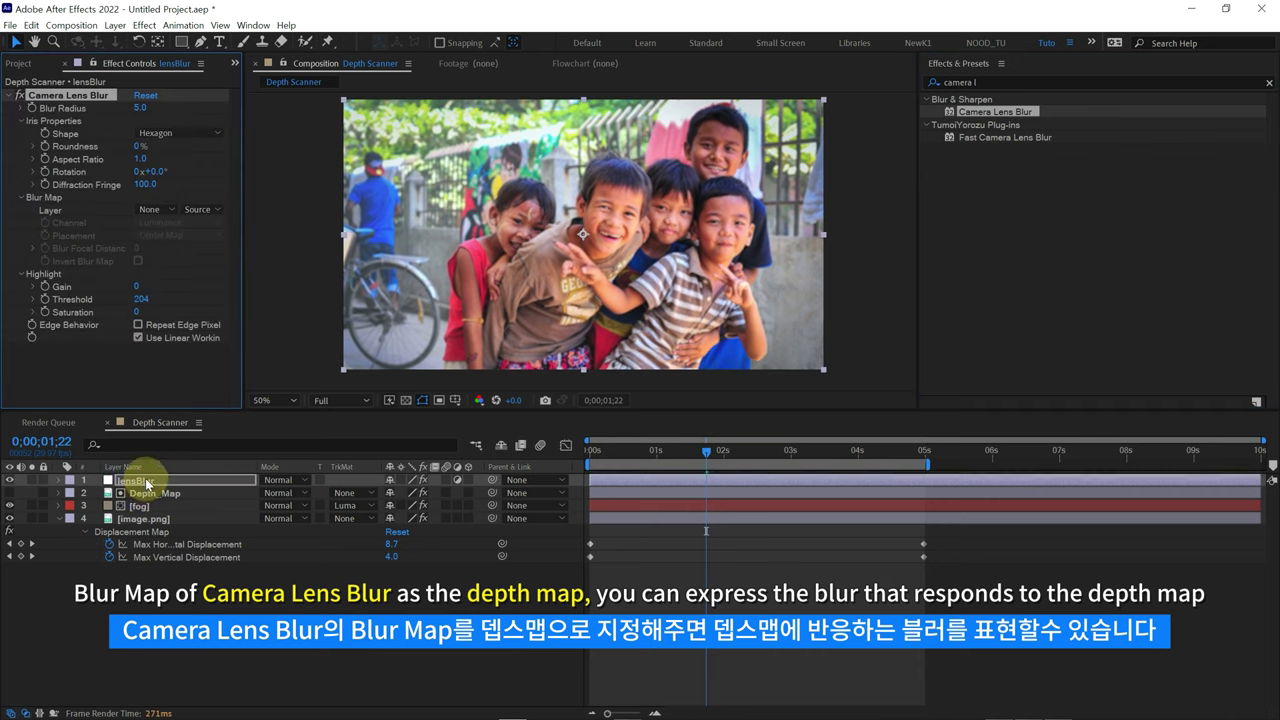
Set the Blur Map Layer to Depth_Map with Effects & Masks as its source.
left_click(149, 211)
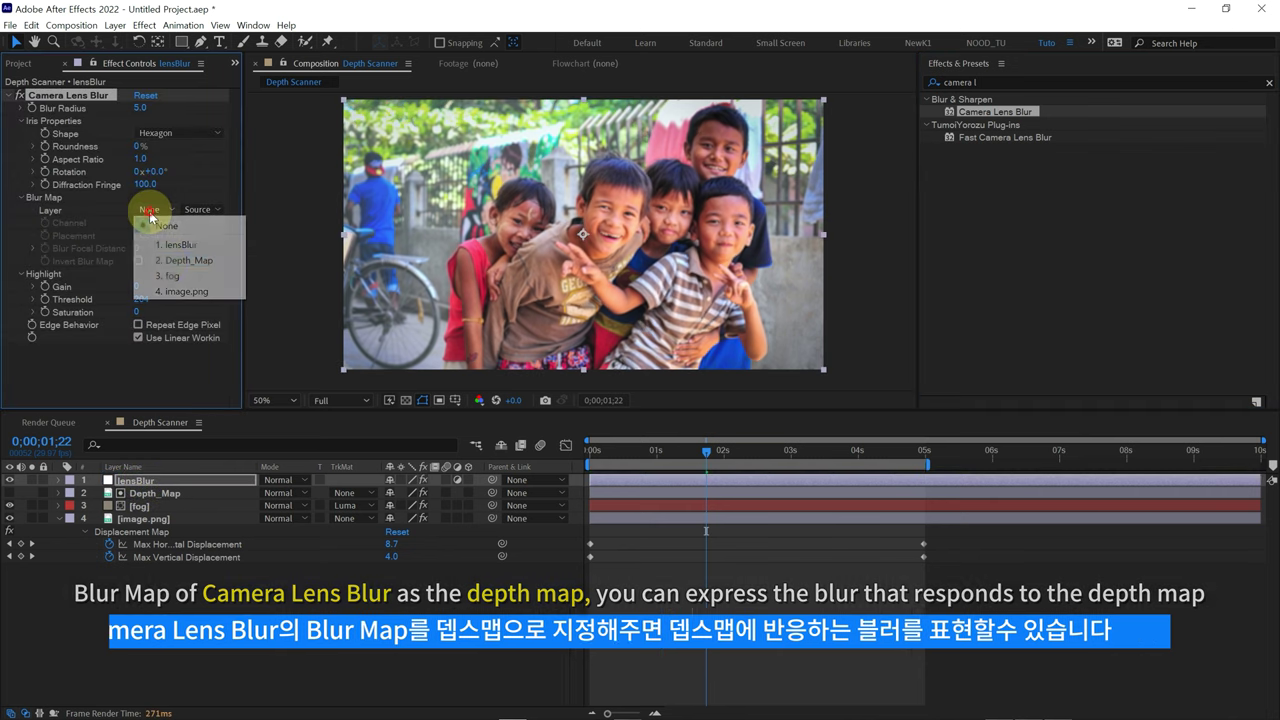
left_click(195, 261)
left_click(200, 210)
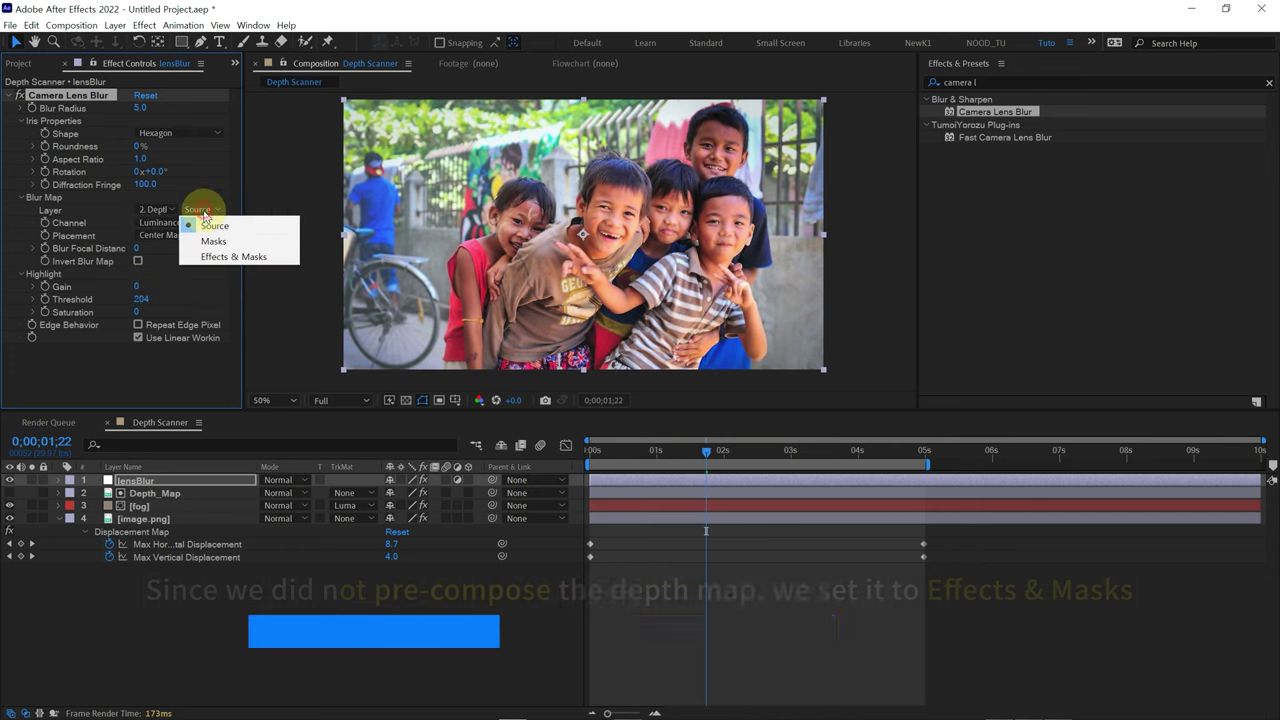
left_click(230, 257)
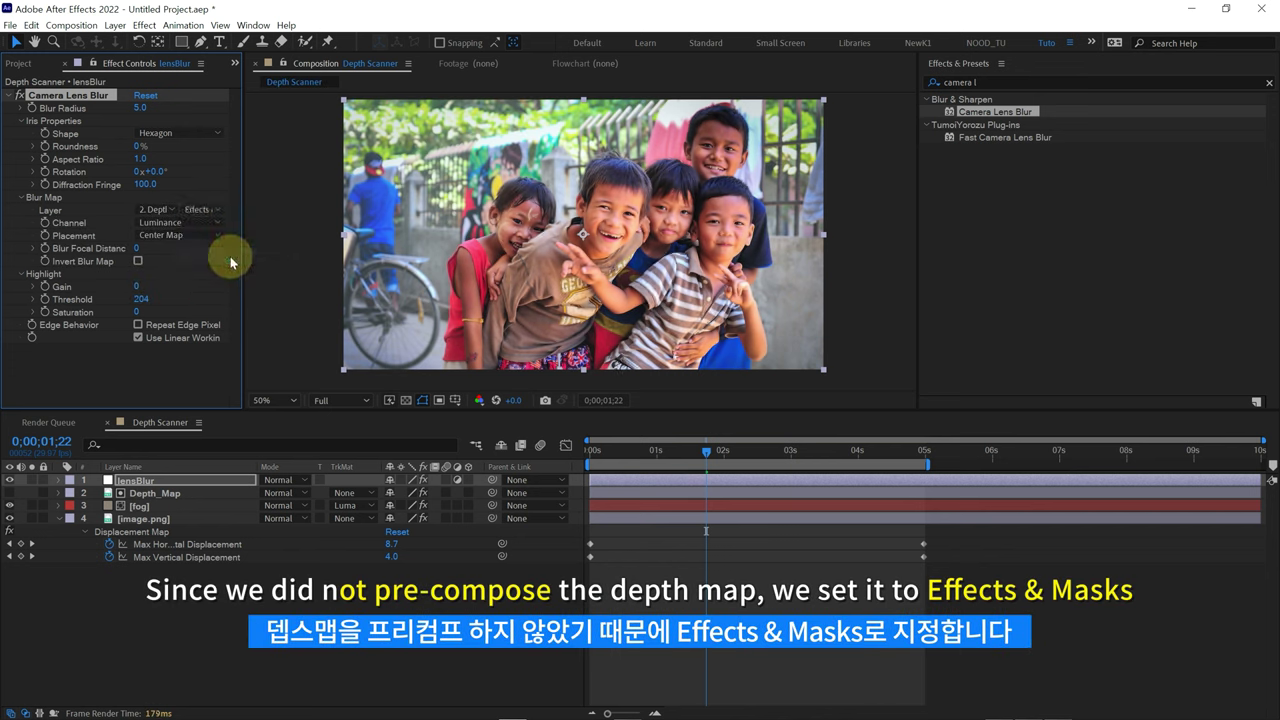
scroll(553, 227, "up", 2)
left_click_drag(553, 227, 586, 311)
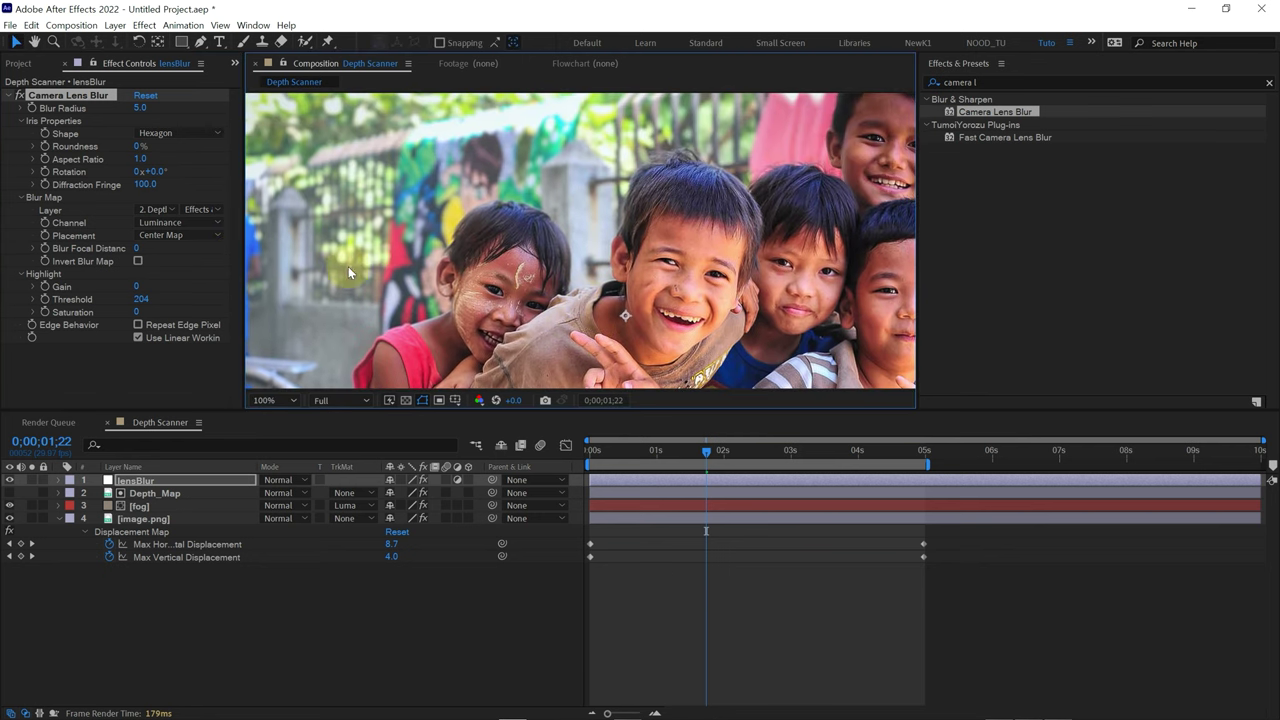
Set the Camera Lens Blur's Blur Radius to 15, then change it to 10.
left_click(142, 109)
type("15")
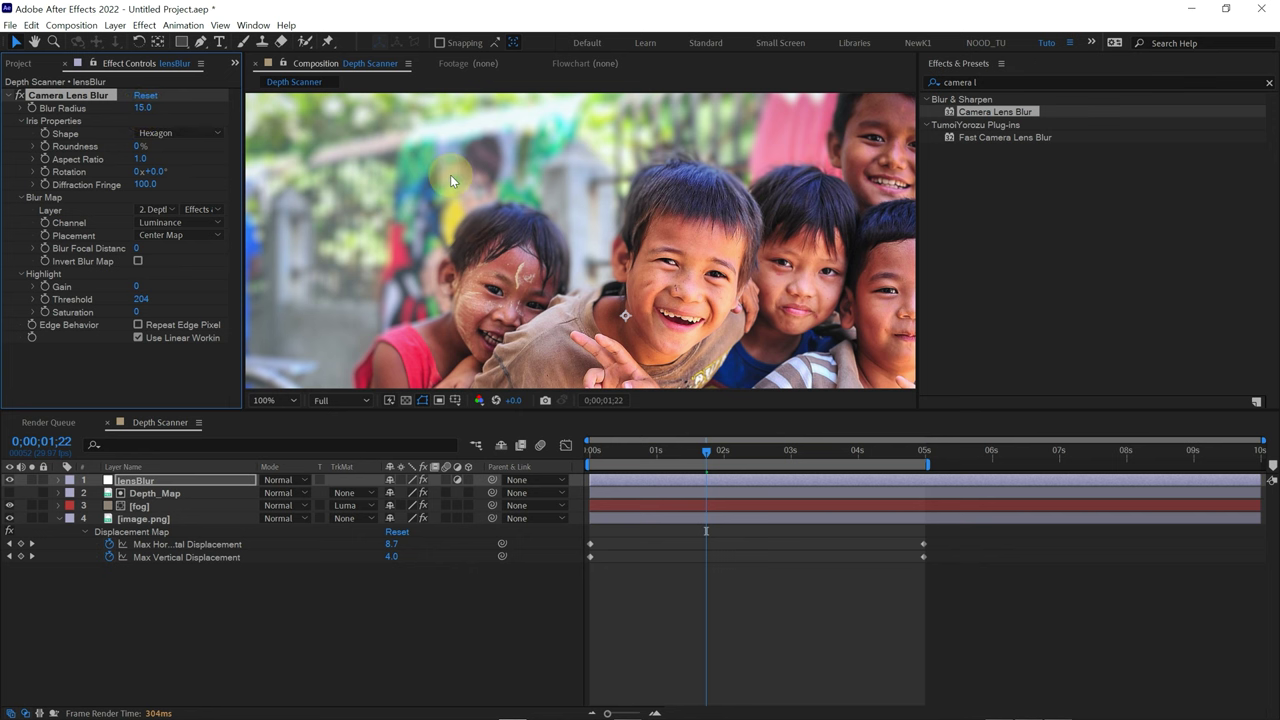
scroll(536, 208, "down", 3)
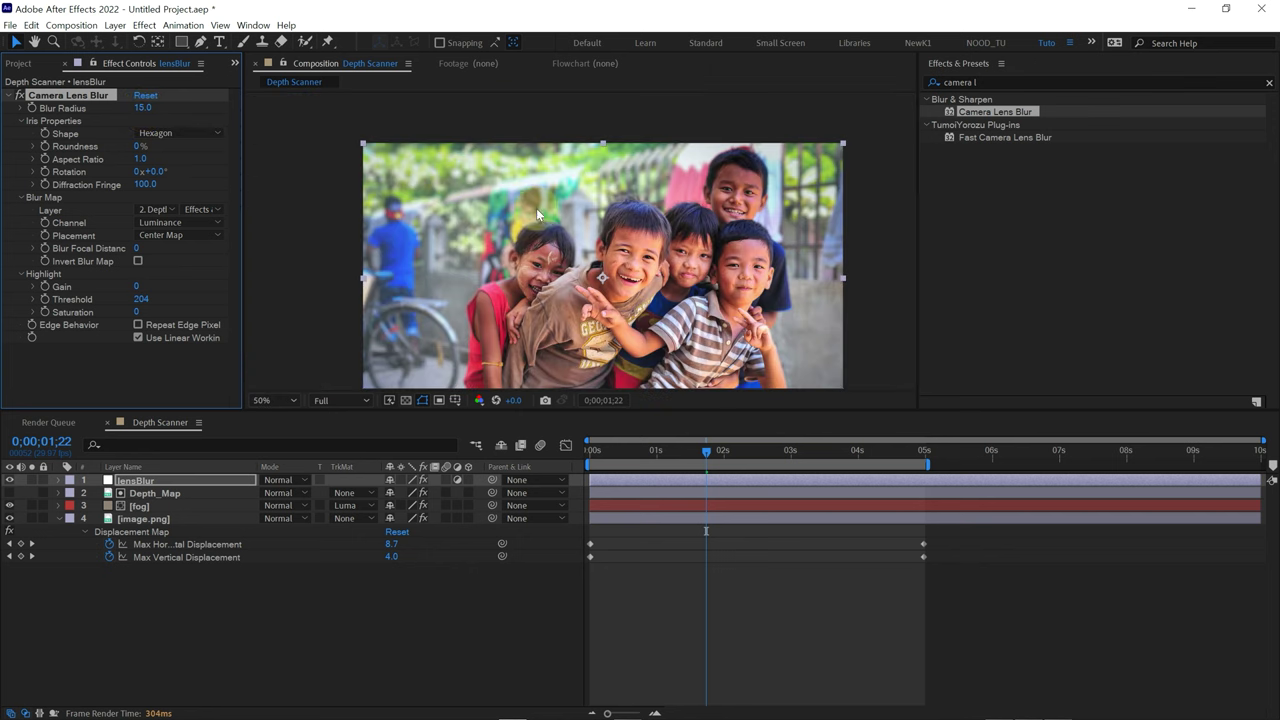
left_click(137, 113)
type("10")
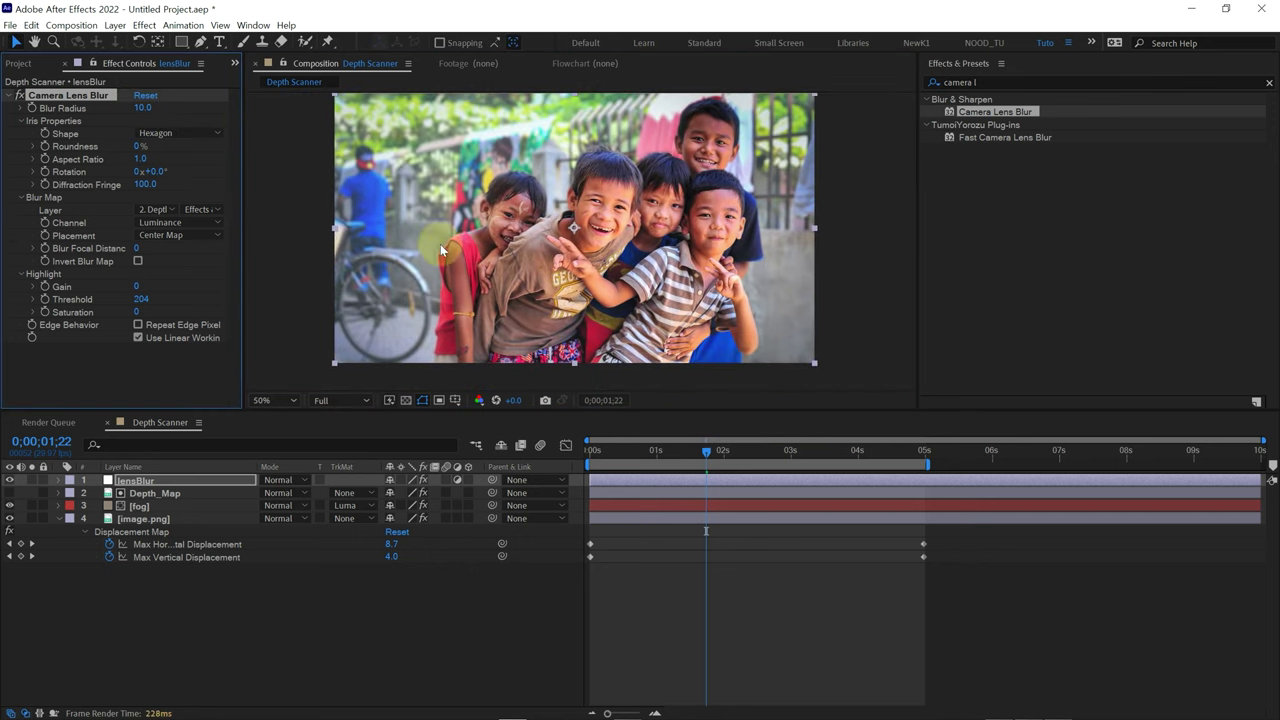
Toggle the lensBlur layer on and off to compare sharp and blurred, leaving the blur on.
left_click(66, 636)
left_click(9, 480)
left_click(10, 481)
left_click(10, 481)
left_click(11, 481)
left_click(12, 481)
left_click(10, 481)
left_click(10, 481)
left_click(10, 481)
left_click(10, 481)
left_click(10, 481)
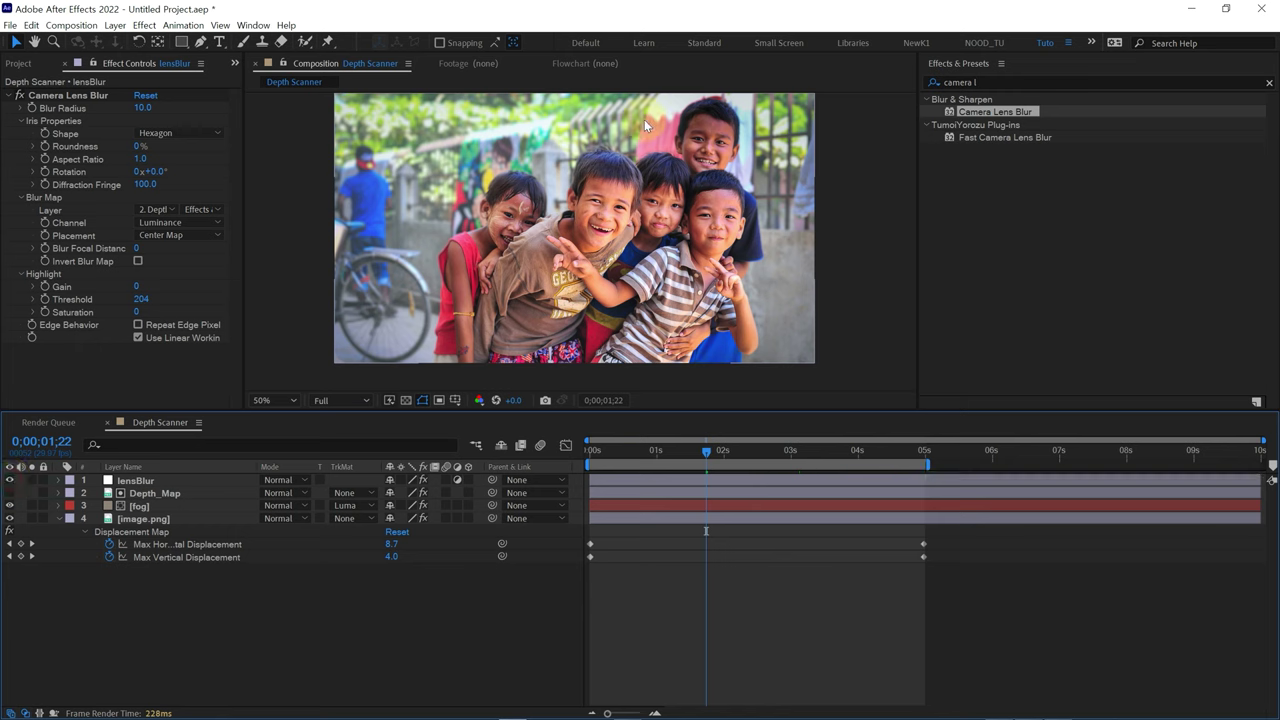
Hide the lensBlur and fog layers and scrub from the start to preview without them.
left_click(10, 481)
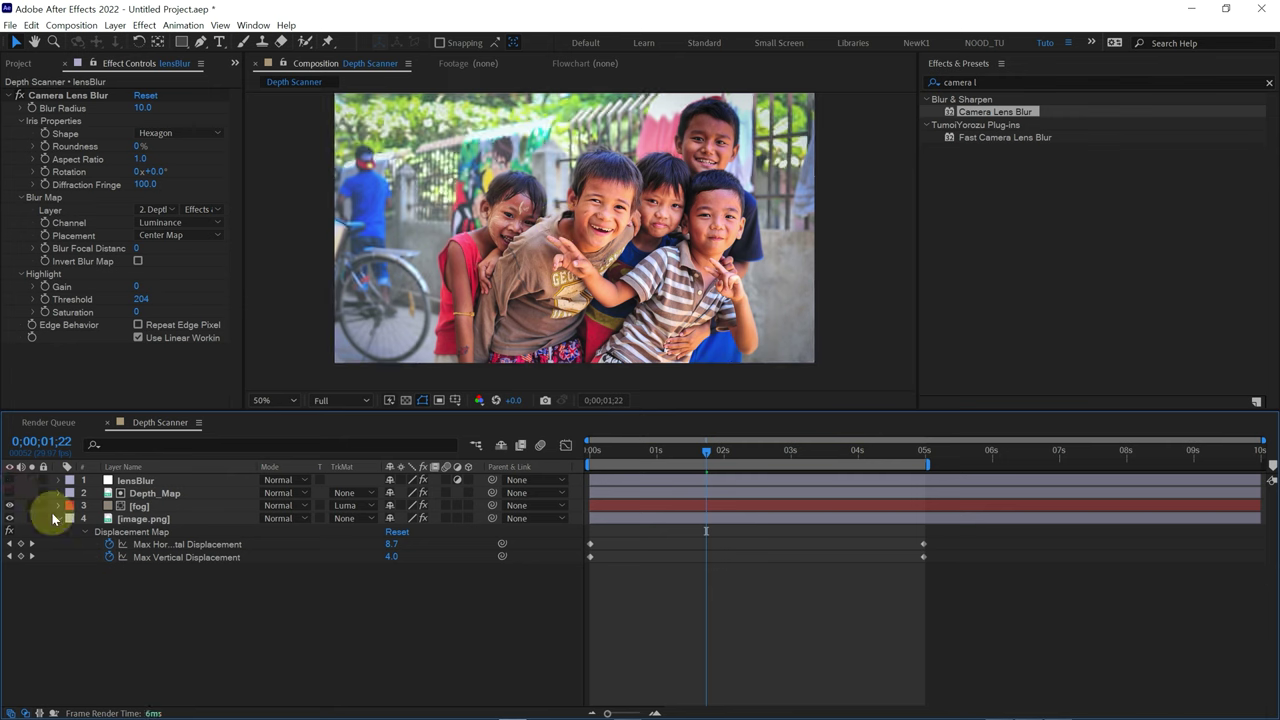
left_click_drag(640, 451, 532, 483)
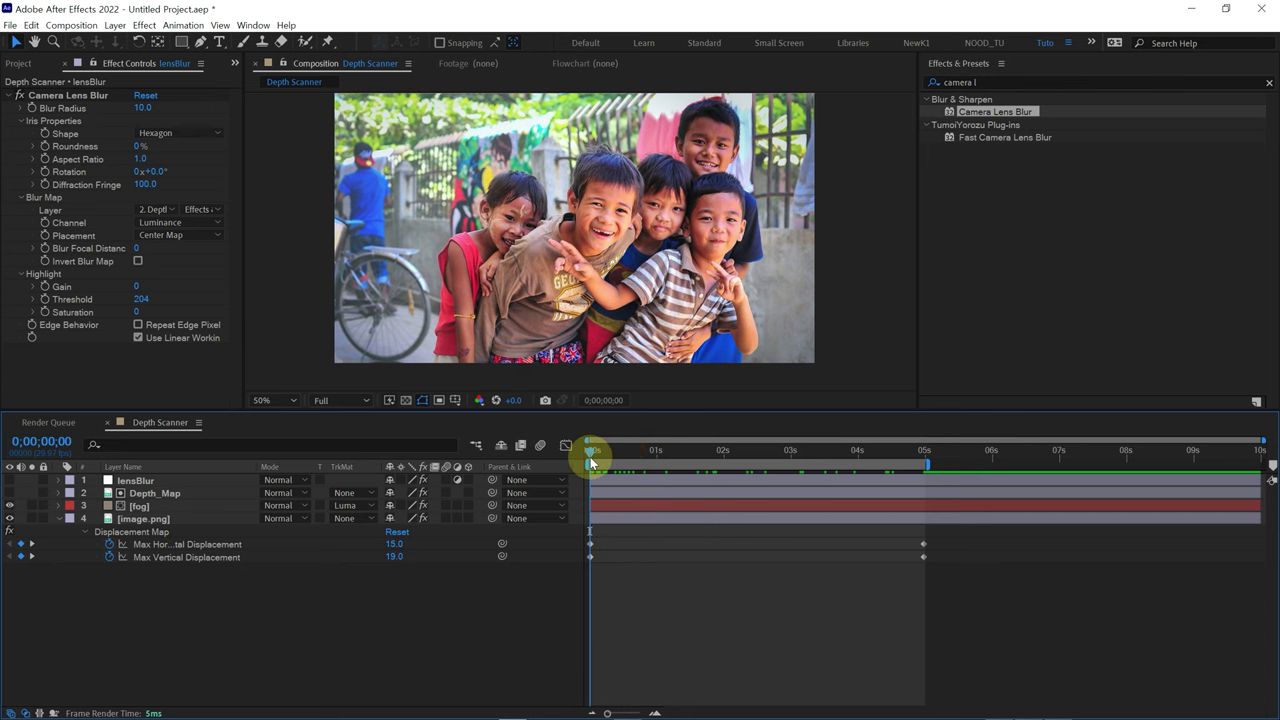
left_click(10, 506)
mouse_move(612, 462)
left_mouse_down()
mouse_move(735, 458)
mouse_move(471, 514)
left_mouse_up()
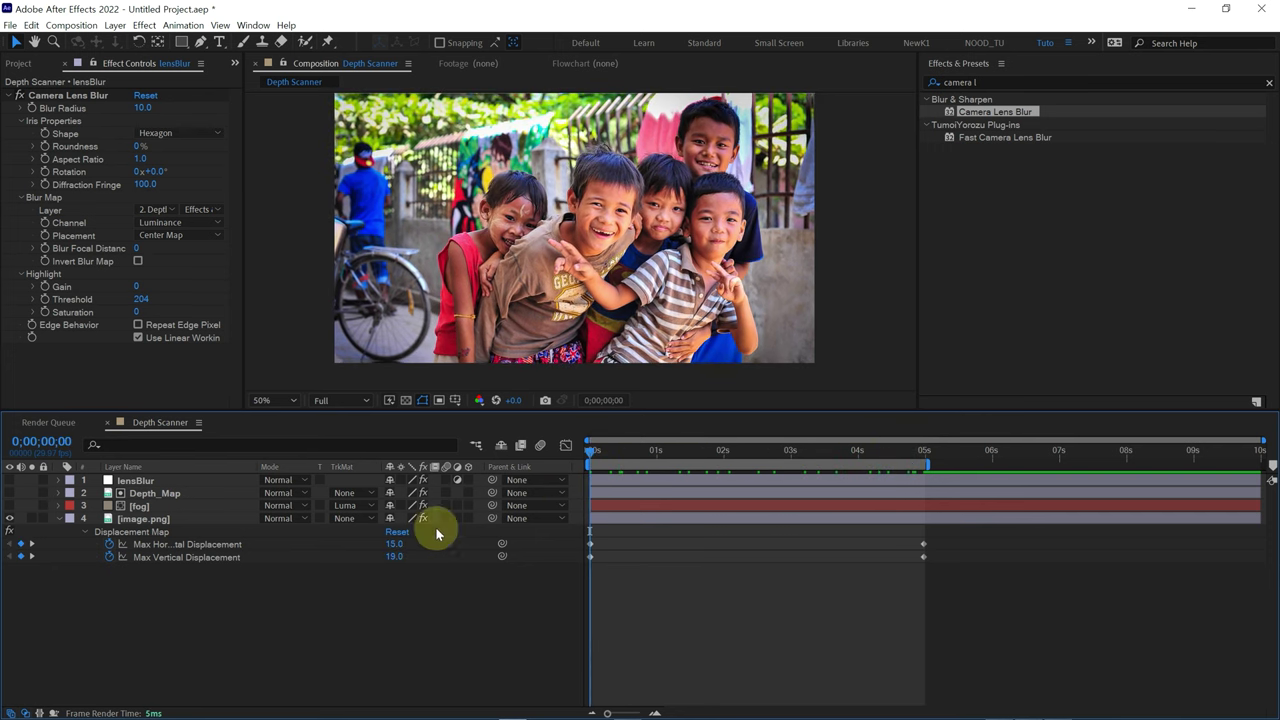
Collapse the image layer's properties, select all four layers and pre-compose them with Ctrl+Shift+C.
left_click(58, 520)
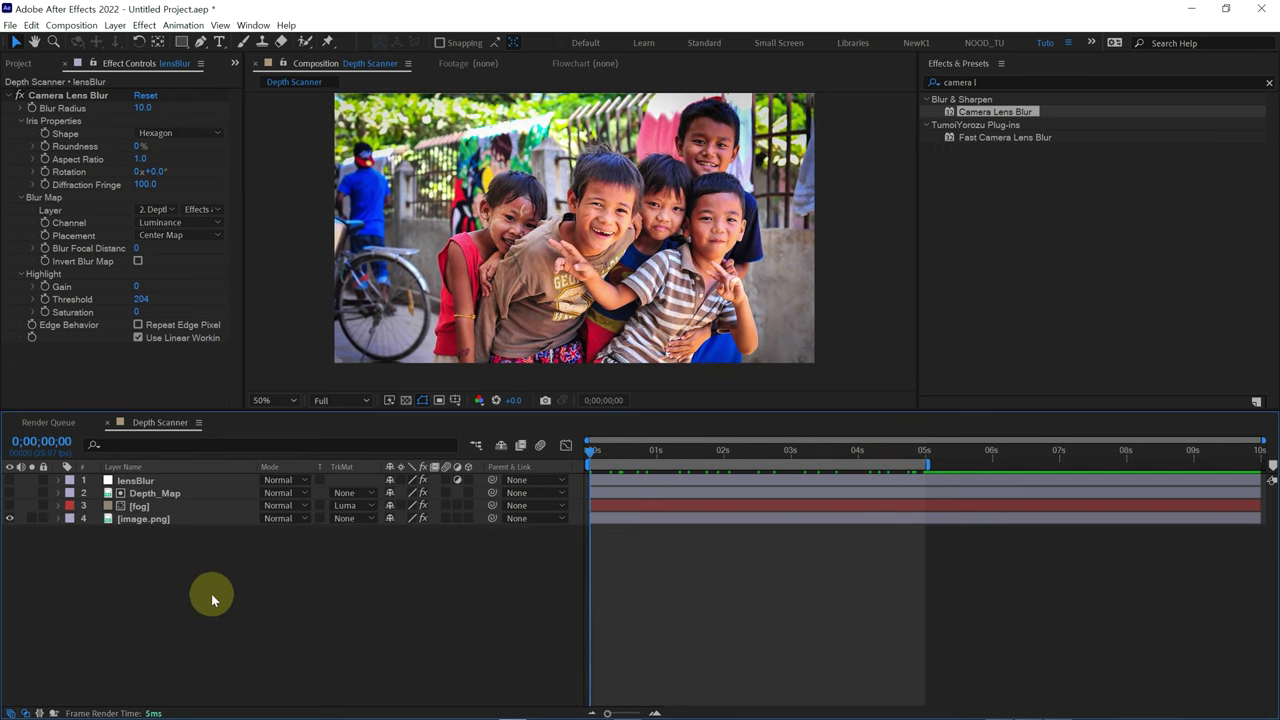
left_click_drag(210, 593, 135, 478)
key("ctrl+shift+c")
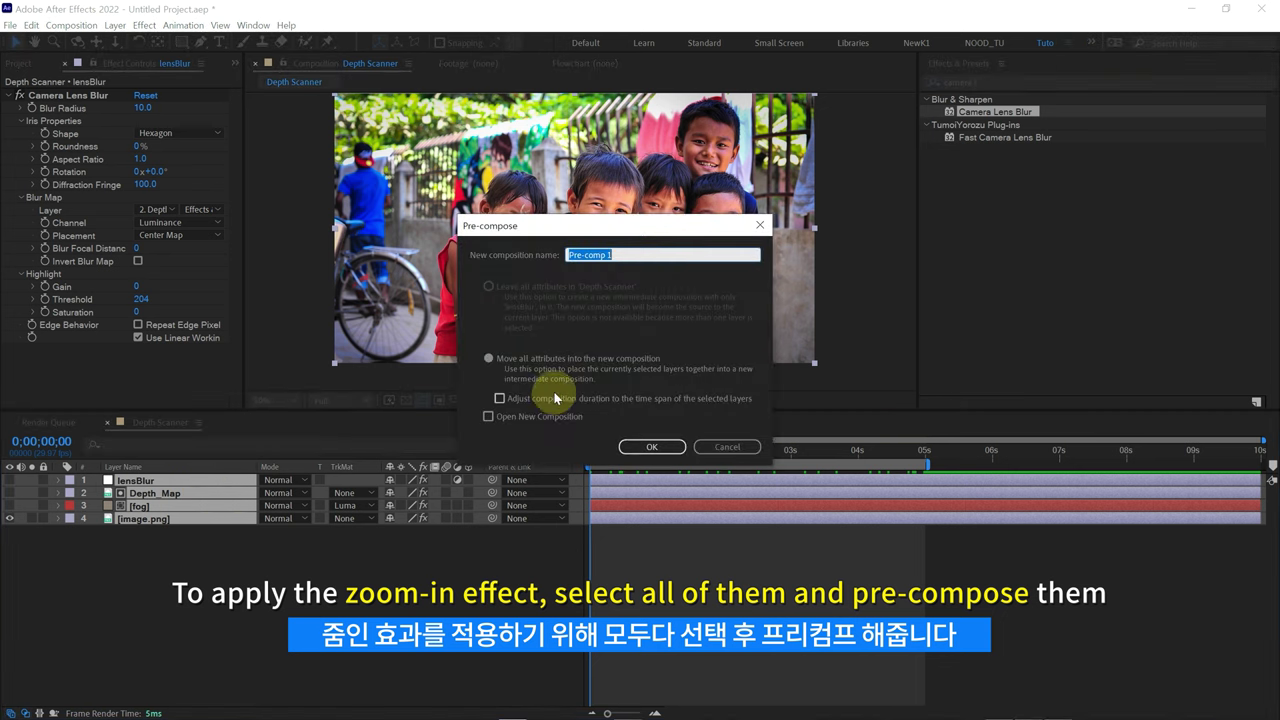
Replace the default Pre-comp 1 name with 'image' and create the pre-composition.
left_click(526, 359)
left_click(625, 257)
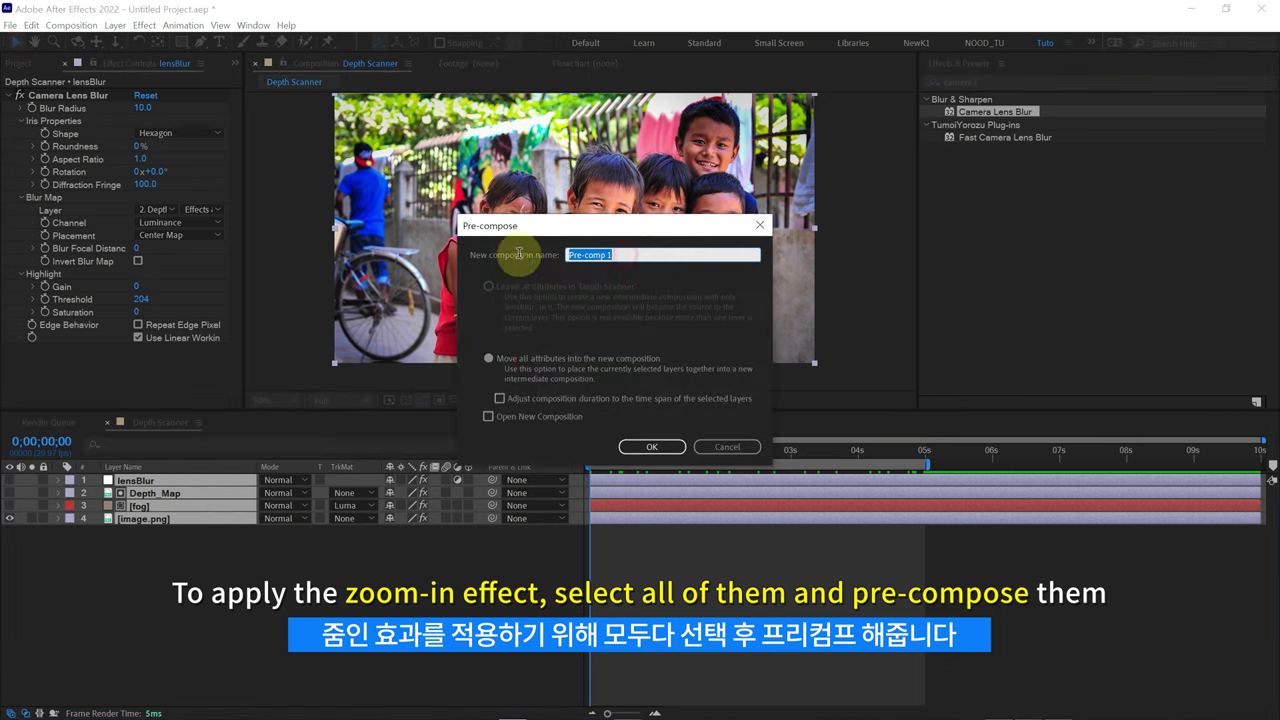
type("image")
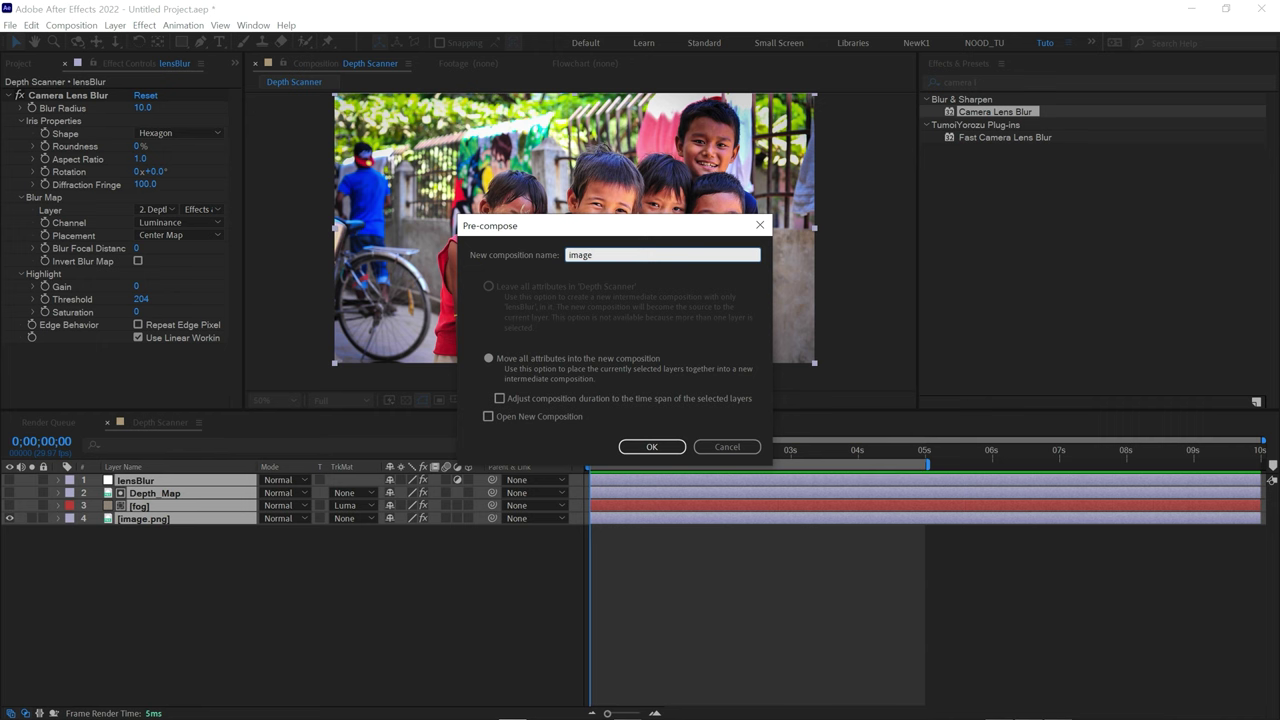
key("Return")
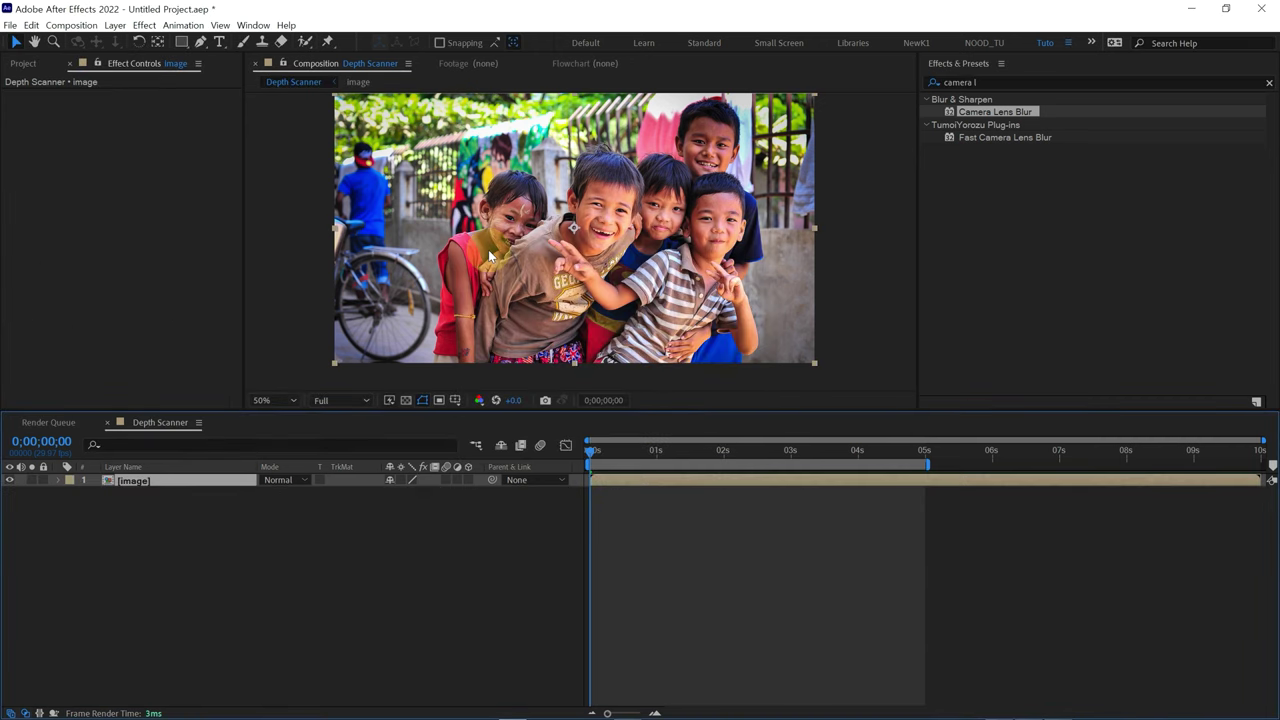
Move the image layer's anchor point onto the boy's face.
left_click(86, 505)
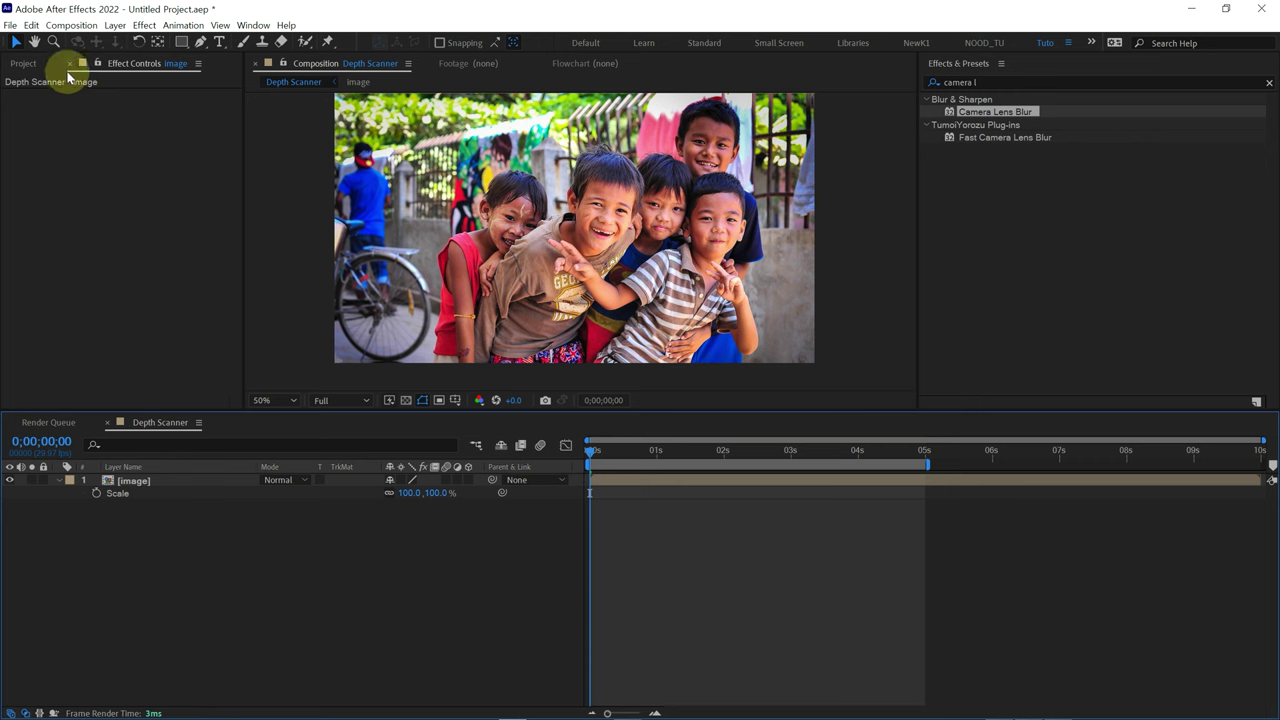
left_click(157, 43)
left_click(121, 497)
left_click(133, 484)
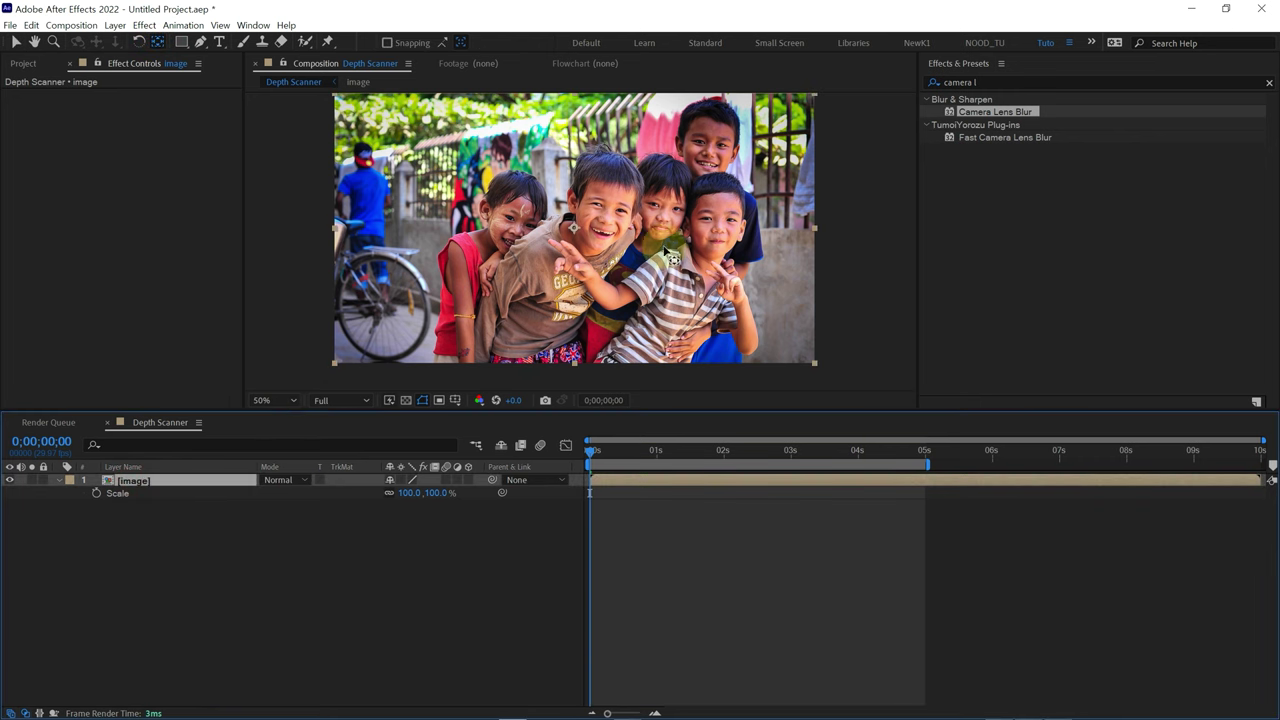
left_click_drag(574, 228, 611, 219)
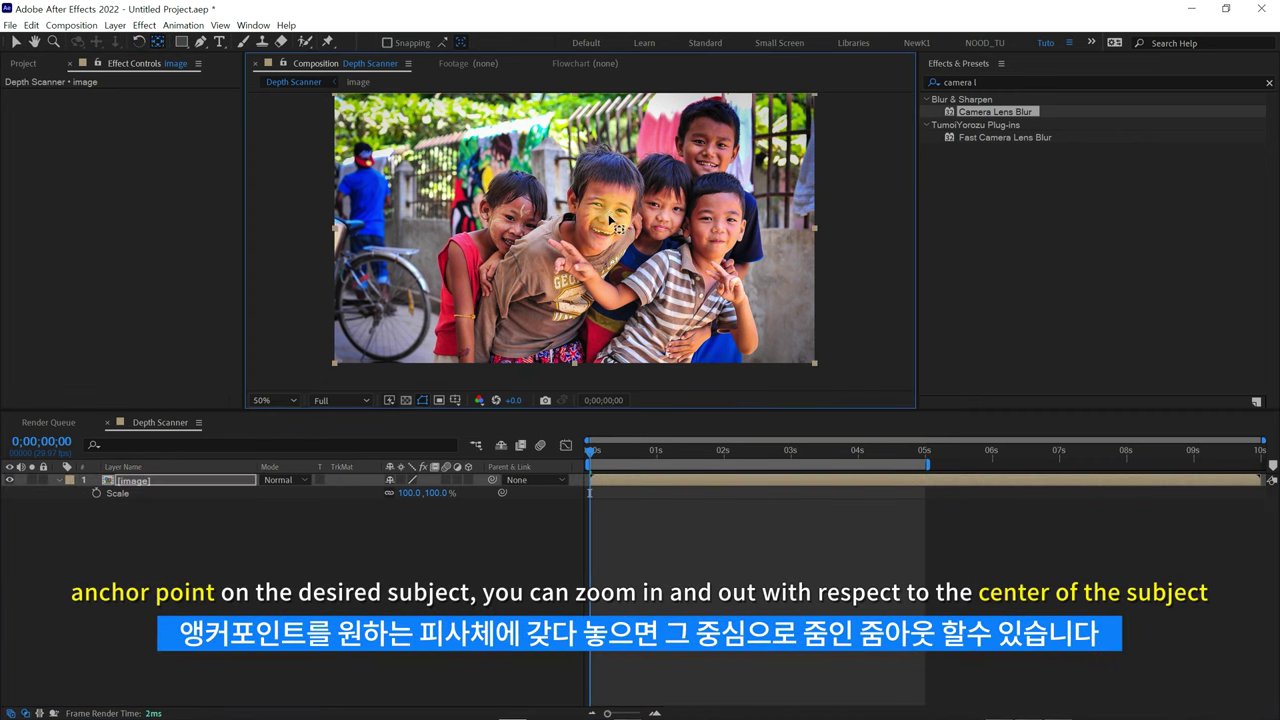
Keyframe the image layer's Scale from 100% at the start to 112.2% at 5 seconds.
left_click(96, 493)
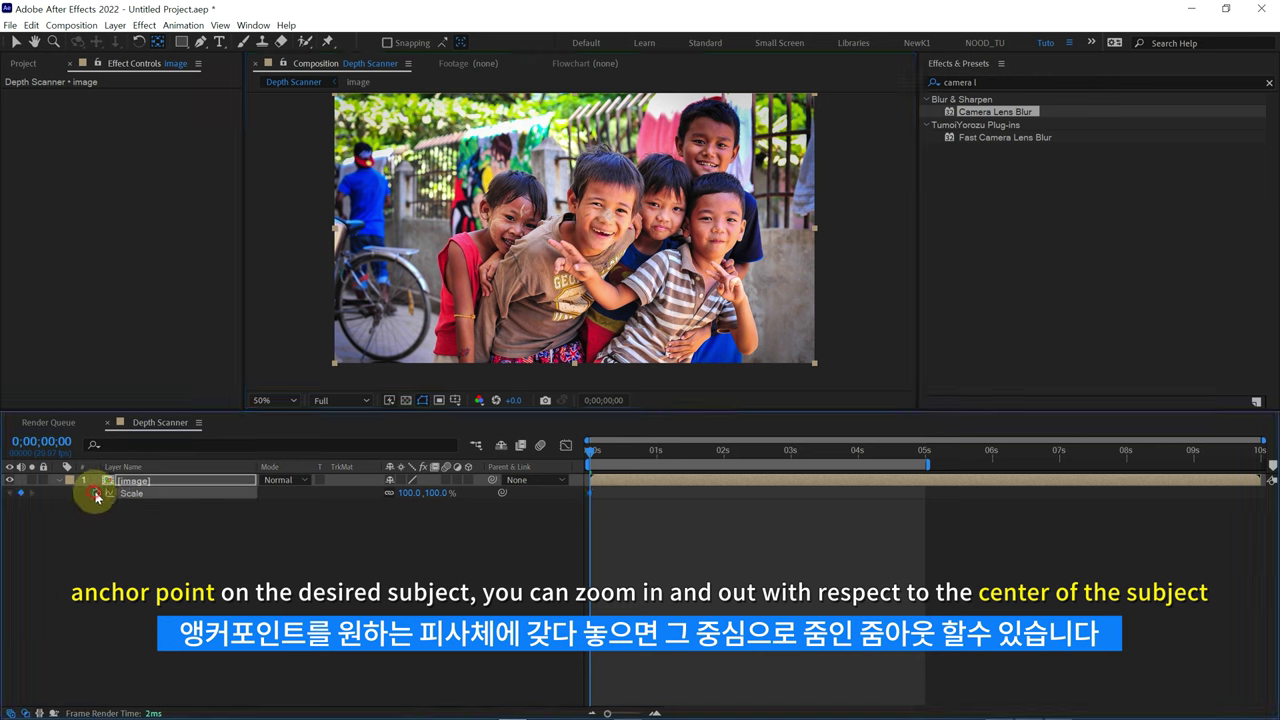
left_click_drag(634, 449, 924, 470)
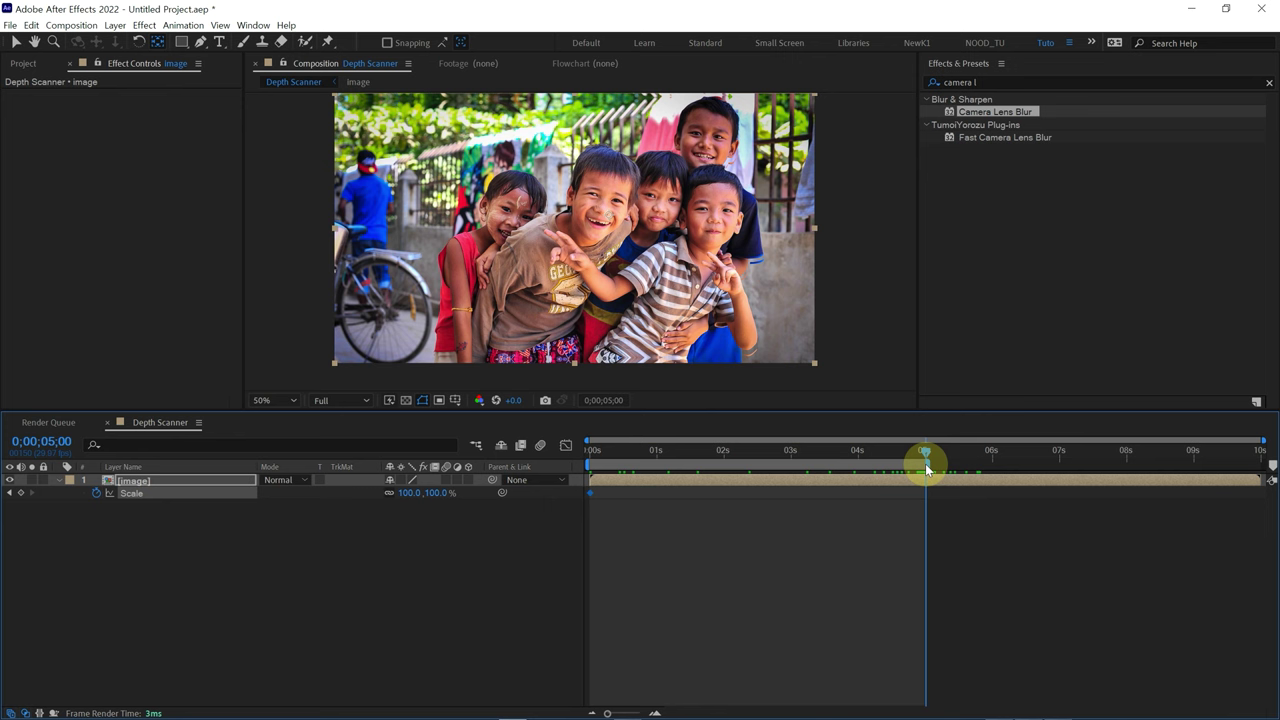
left_click_drag(417, 491, 497, 487)
Preview the zoom-in with a taller Composition viewer and scrub through the animation.
key("comma")
key("comma")
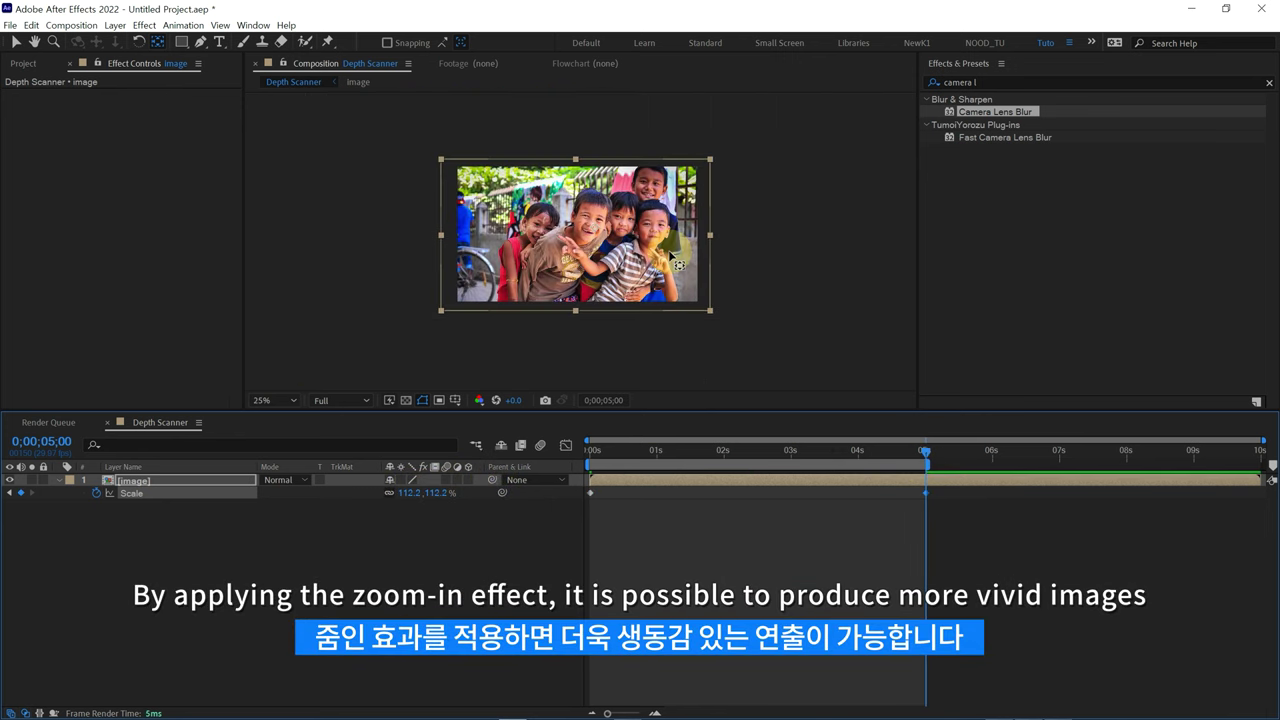
left_click(617, 435)
key("space")
key("period")
key("period")
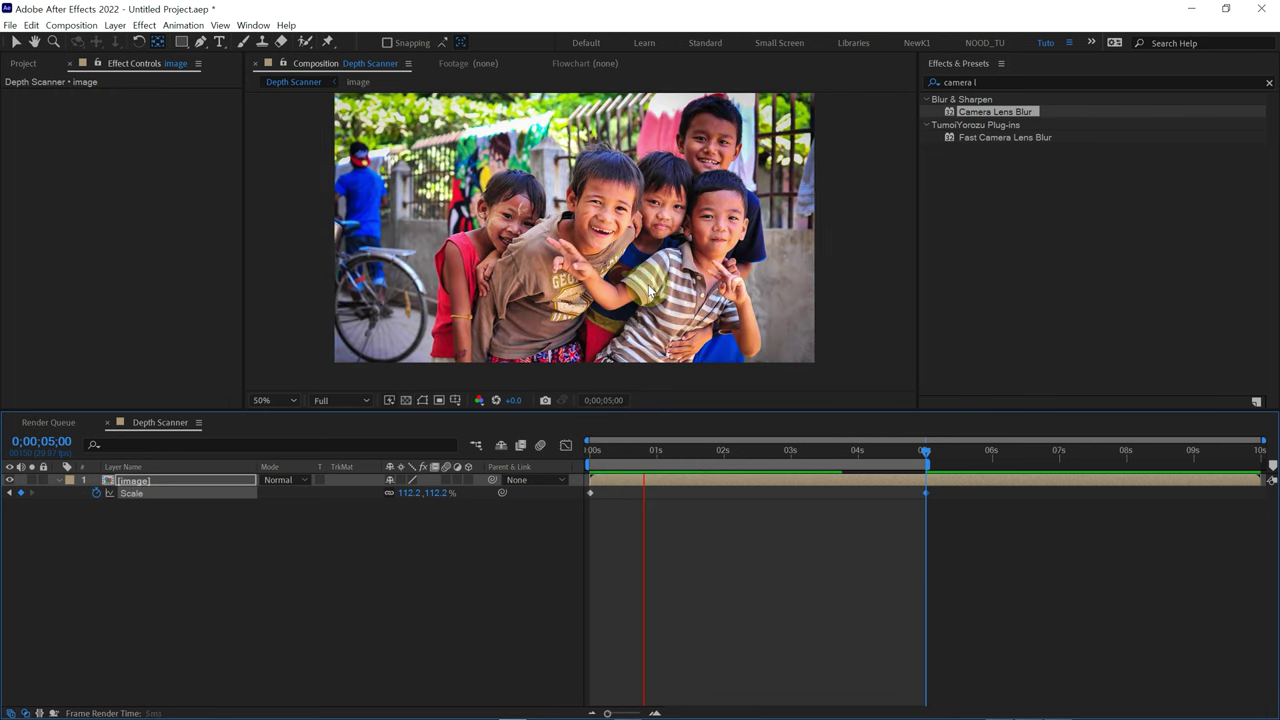
left_click_drag(588, 411, 582, 481)
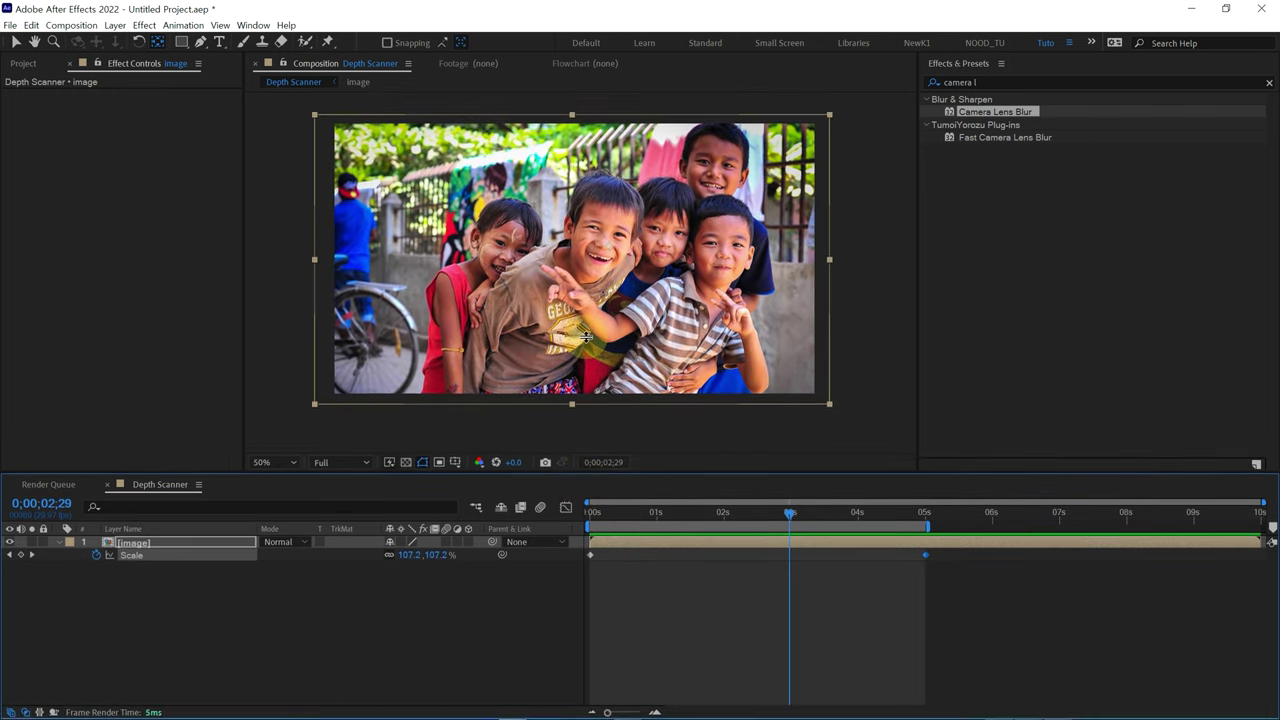
key("space")
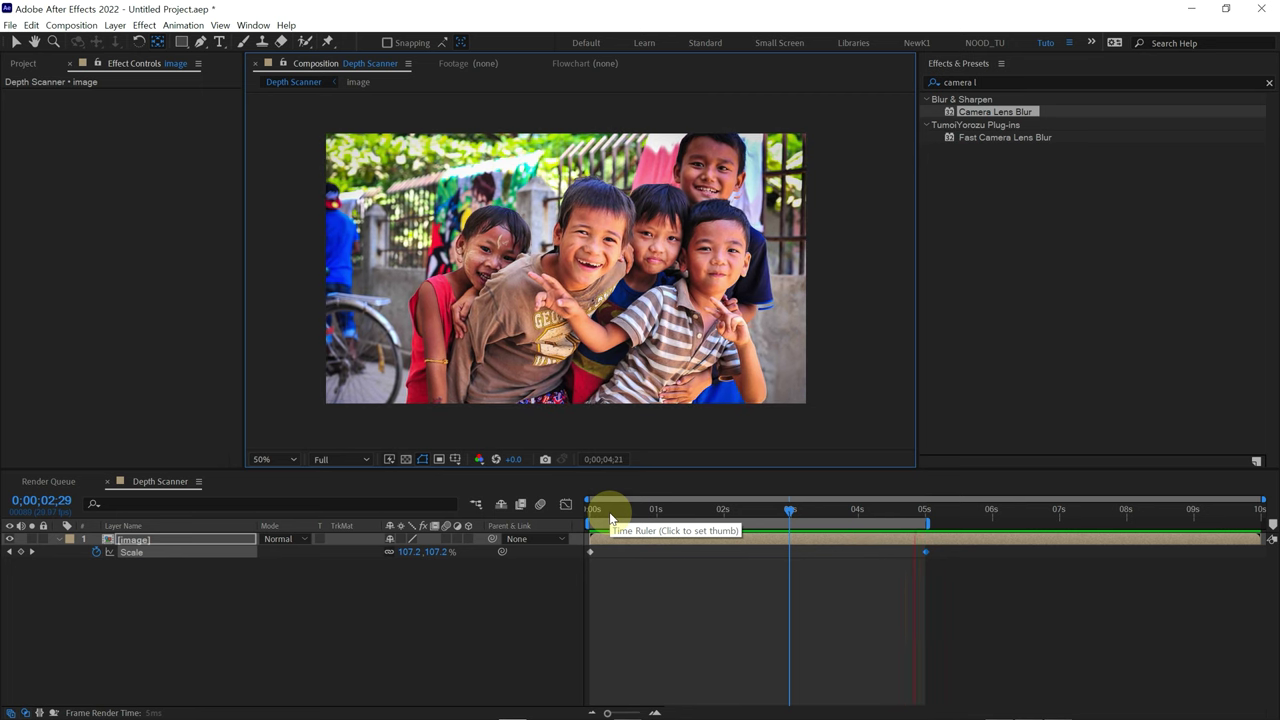
mouse_move(610, 512)
left_mouse_down()
mouse_move(878, 545)
mouse_move(592, 552)
left_mouse_up()
left_click_drag(285, 372, 47, 222)
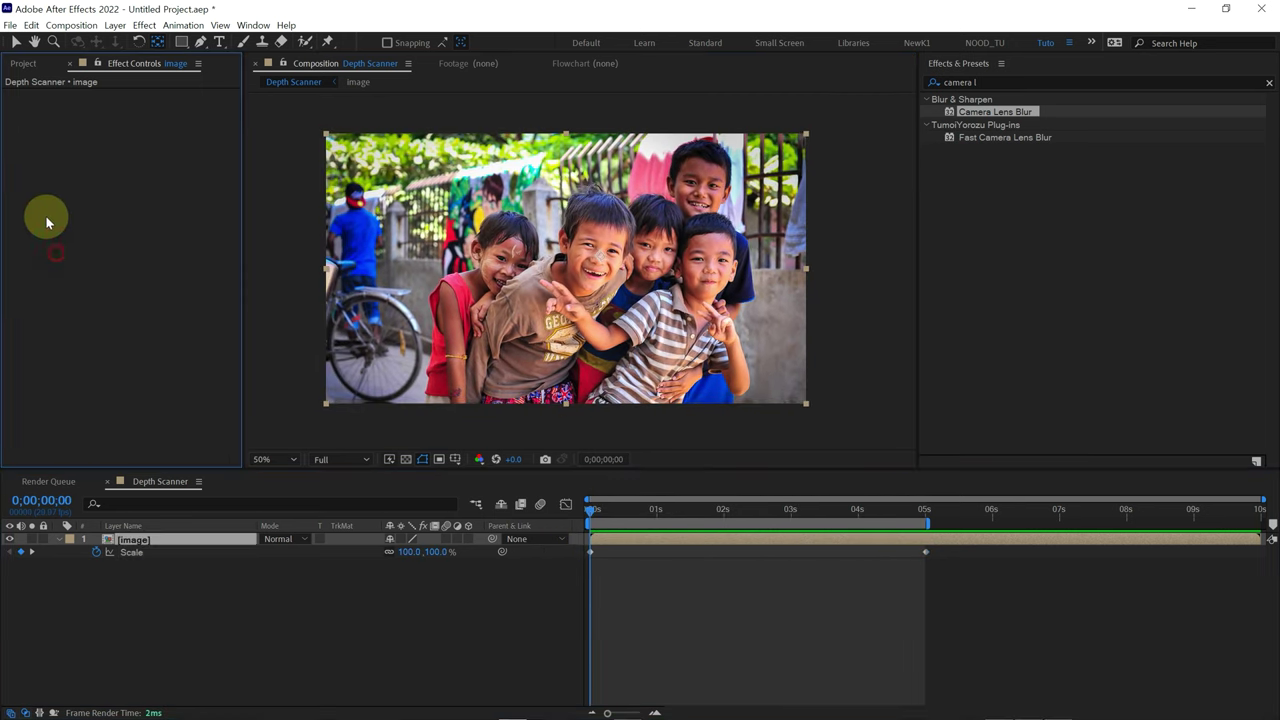
Place source.mov above the photo in Screen blend mode and check the light leak.
left_click(24, 63)
left_click(48, 308)
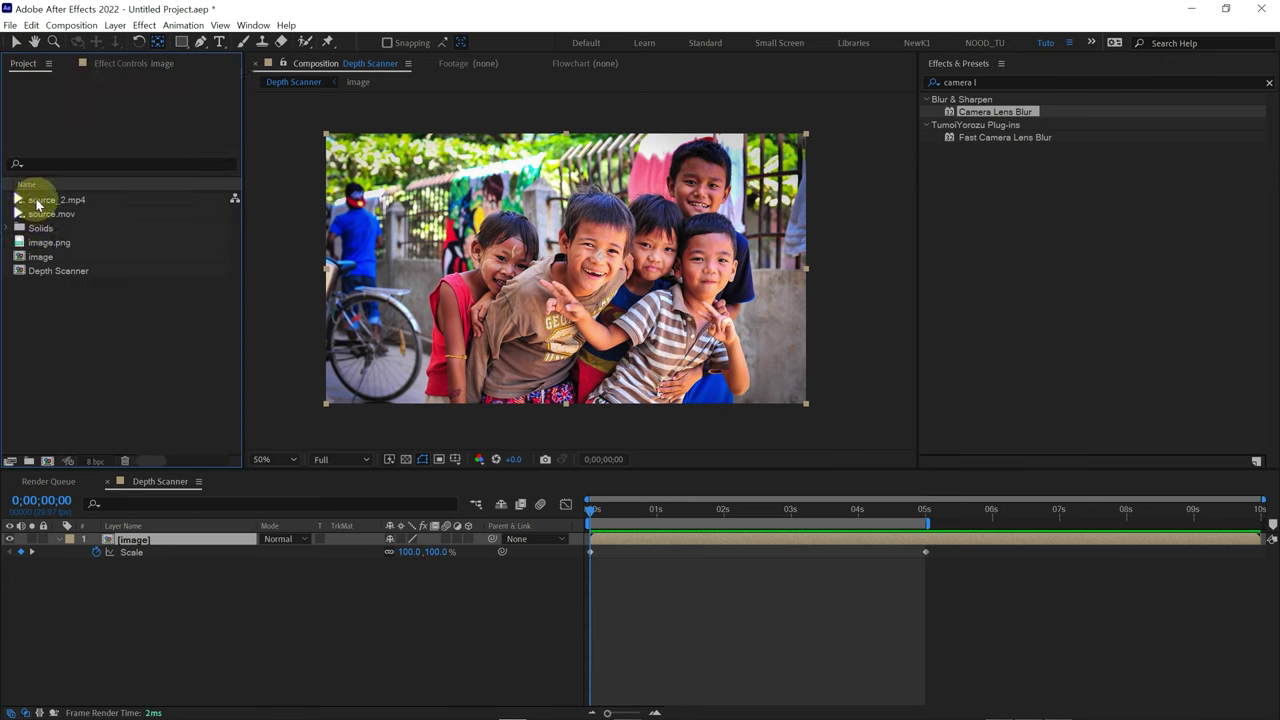
left_click_drag(38, 216, 139, 457)
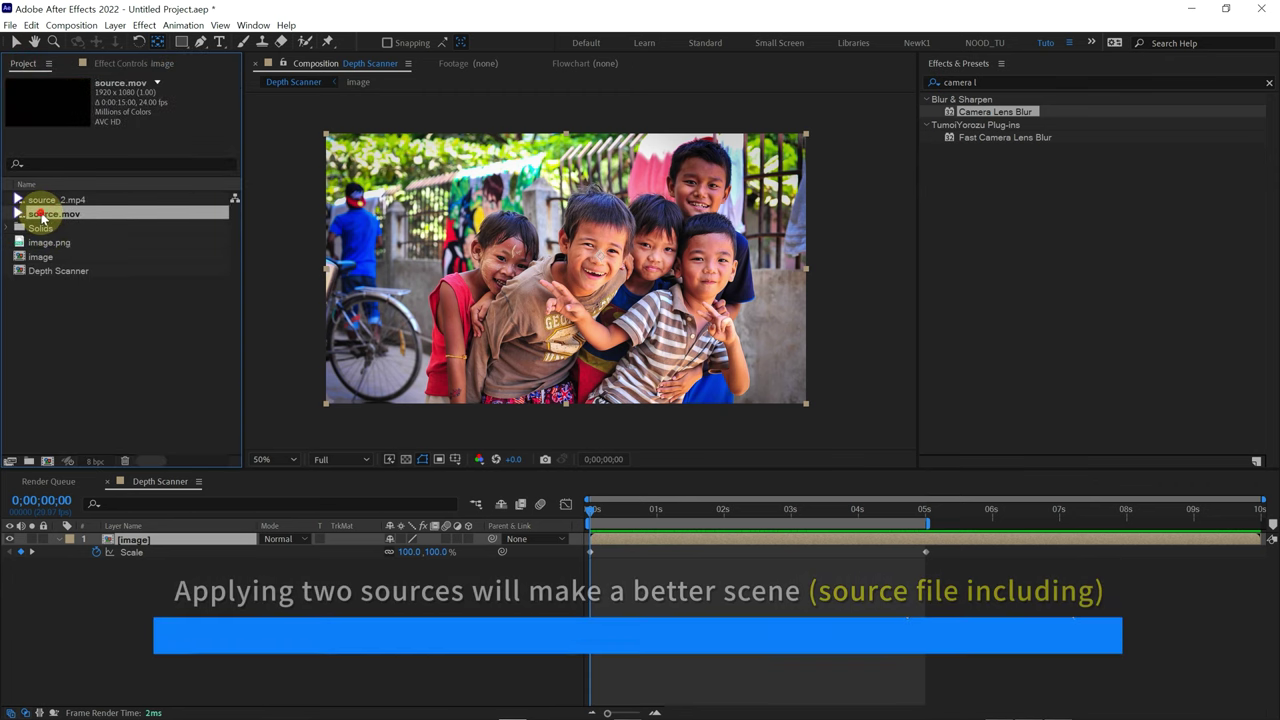
left_click_drag(139, 540, 140, 541)
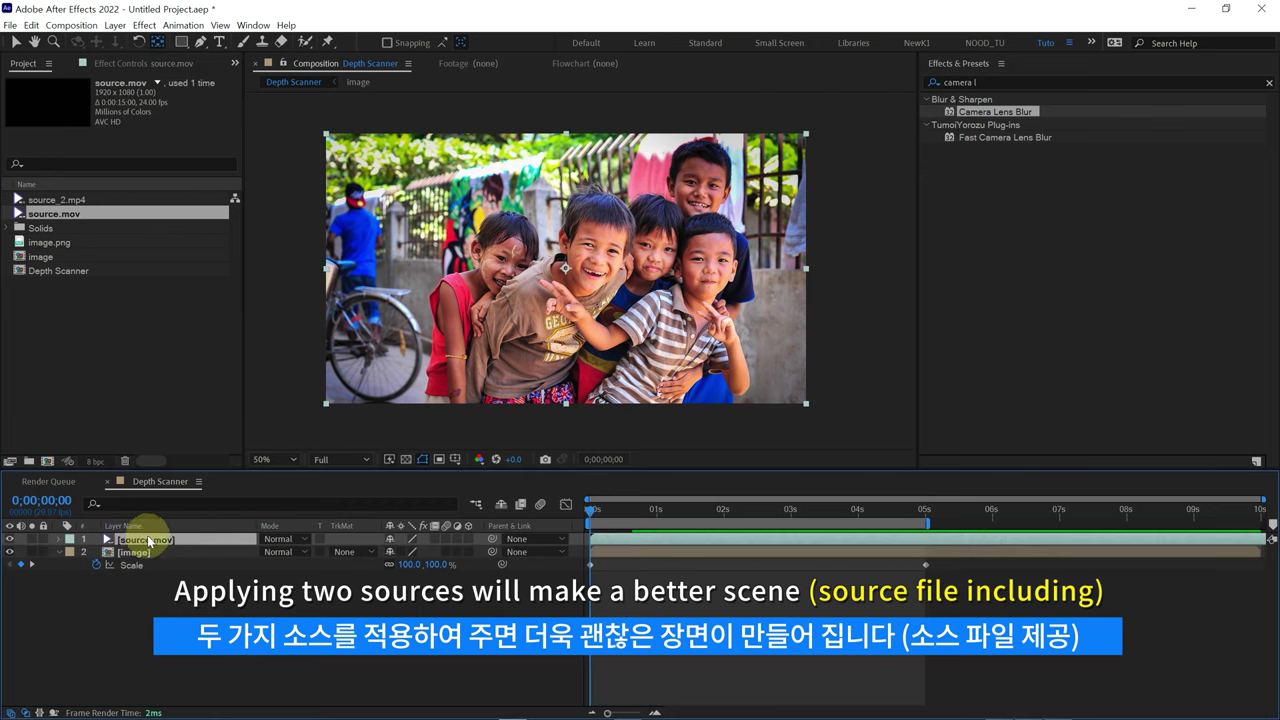
left_click(279, 540)
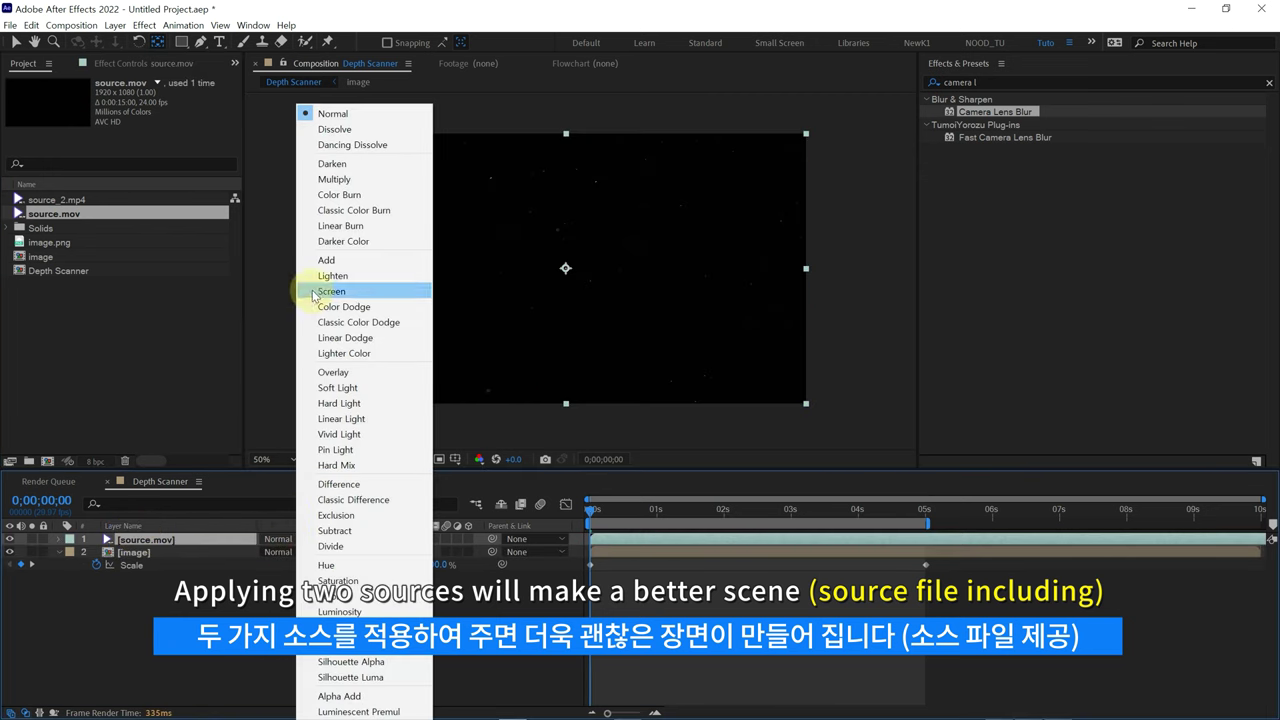
left_click(314, 296)
mouse_move(599, 506)
left_mouse_down()
mouse_move(680, 515)
mouse_move(560, 545)
left_mouse_up()
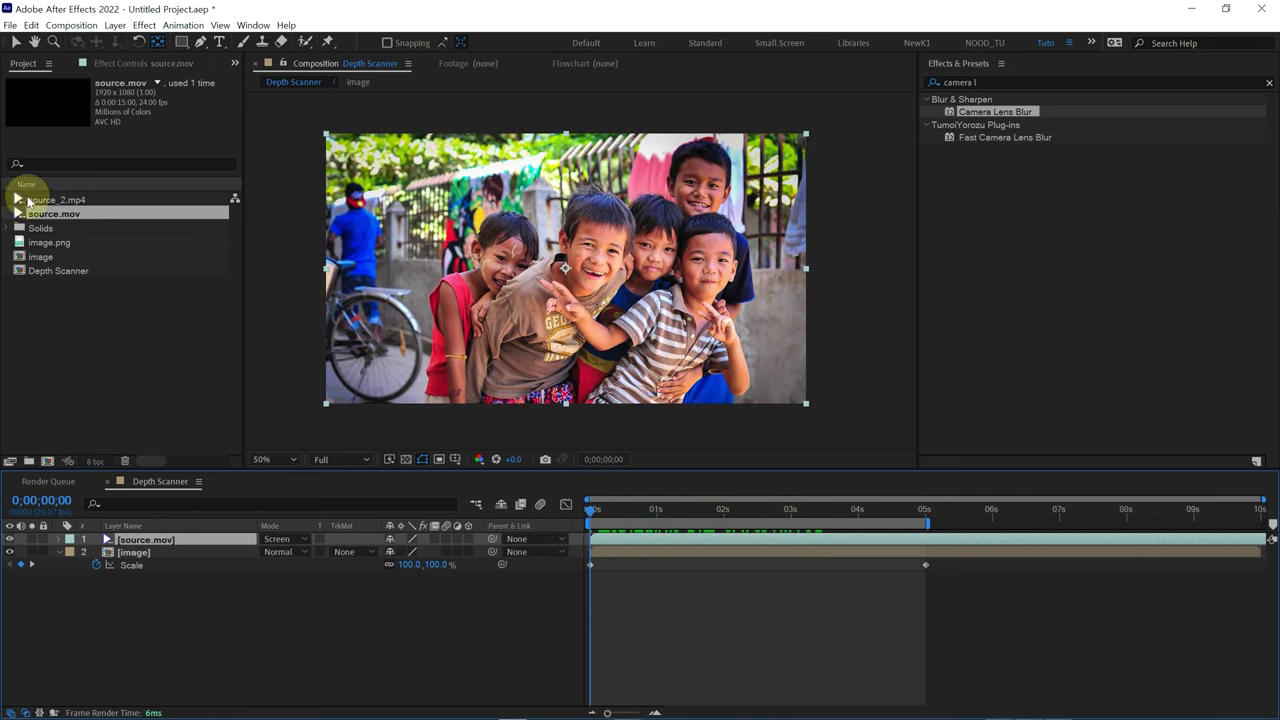
Add source_2.mp4 as the top layer in Screen mode and preview both light leaks.
left_click(33, 205)
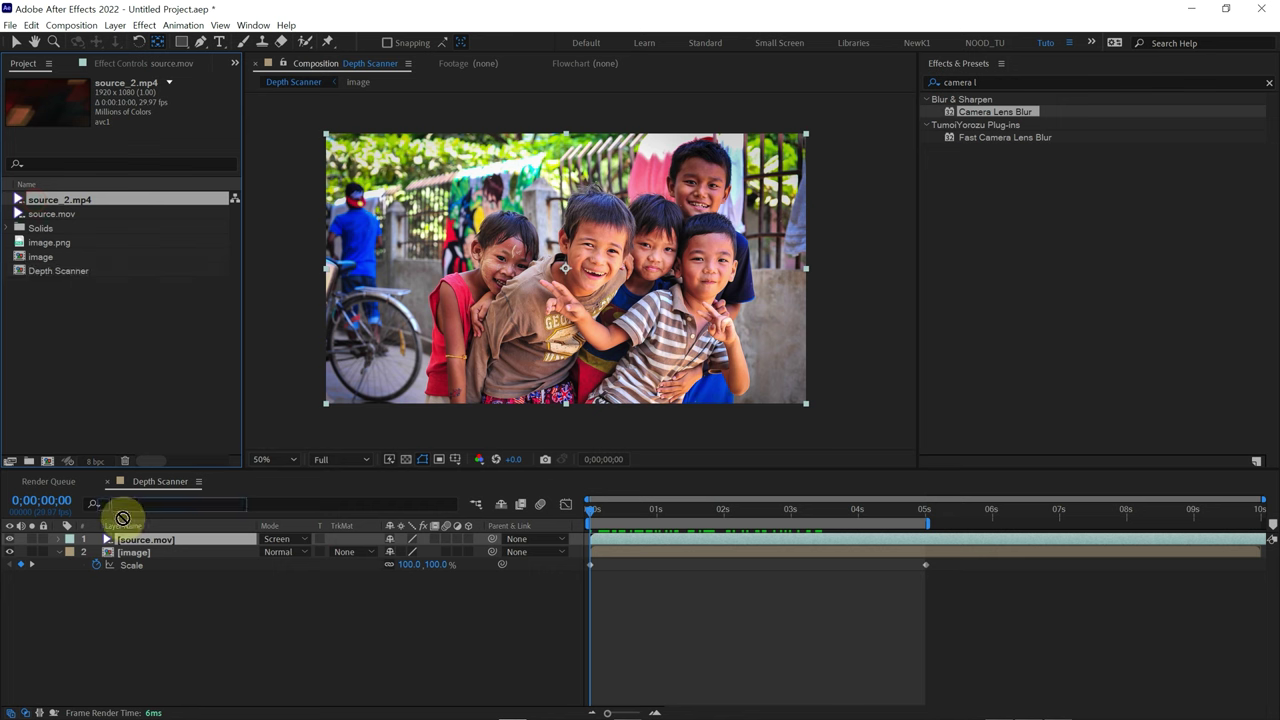
left_click_drag(131, 540, 133, 540)
left_click(280, 539)
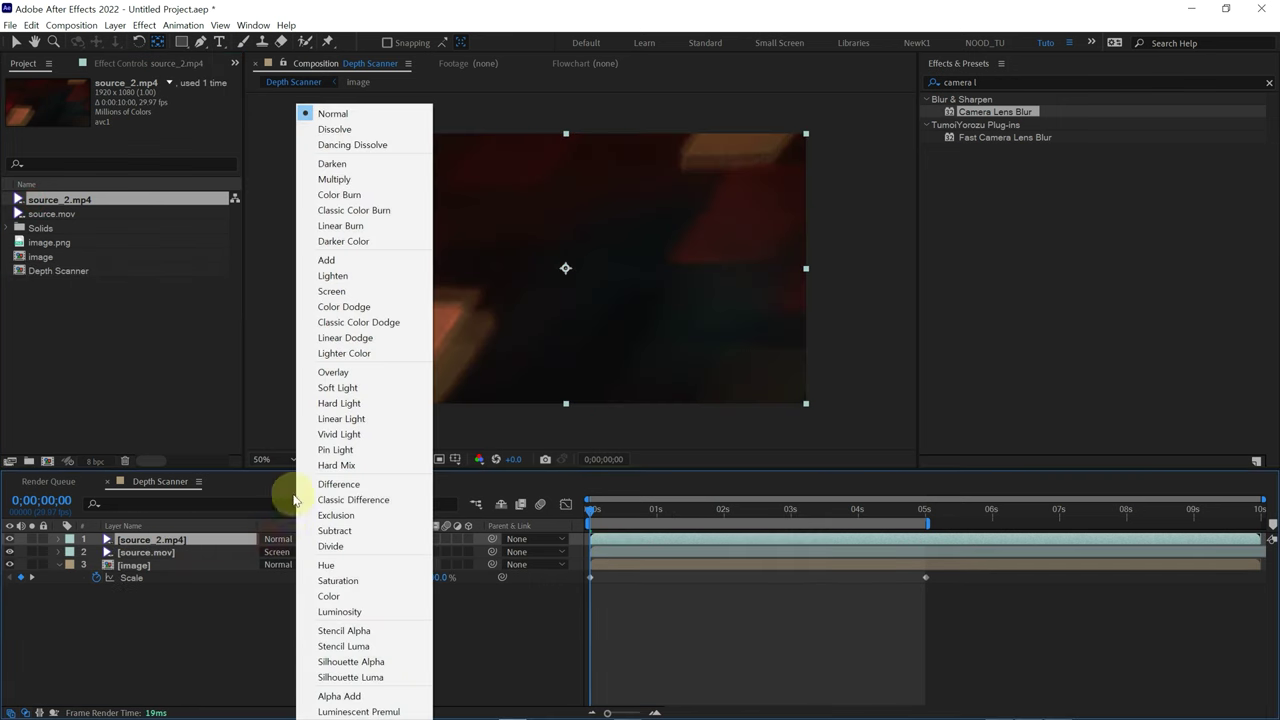
left_click(322, 293)
key("space")
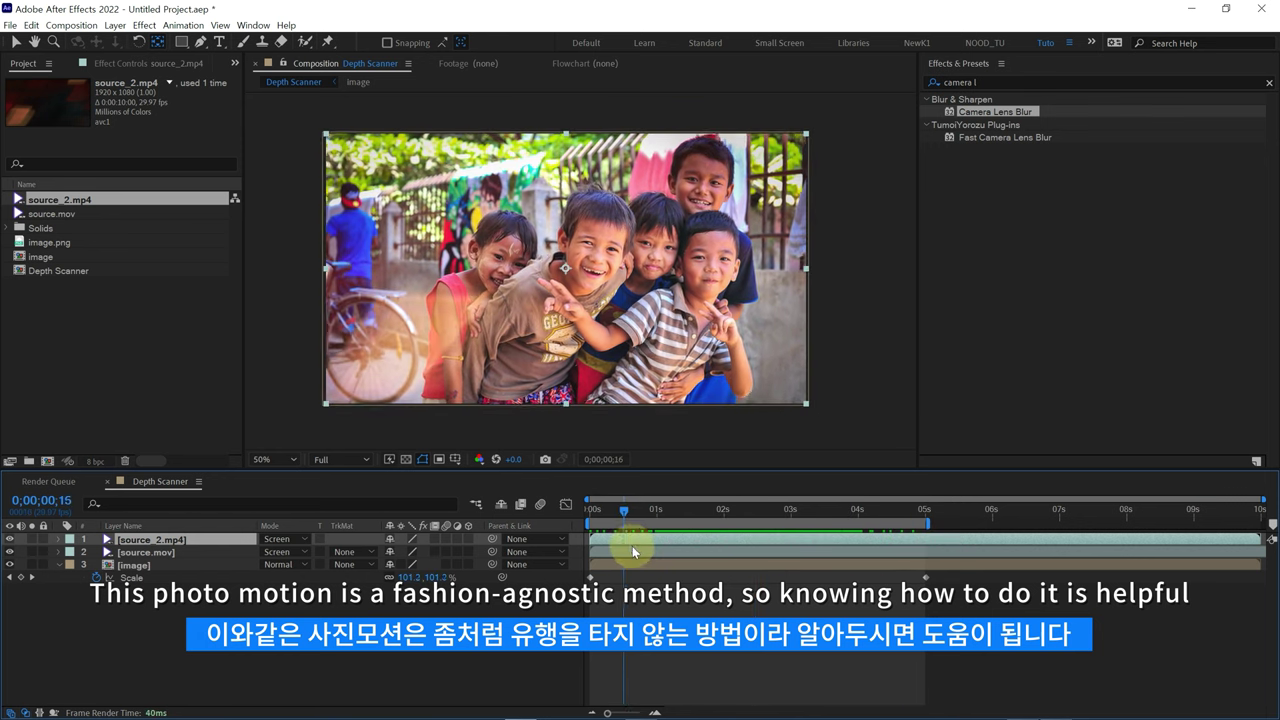
Create an adjustment layer at the top of the stack and name it noise.
right_click(734, 620)
mouse_move(760, 458)
left_click(955, 568)
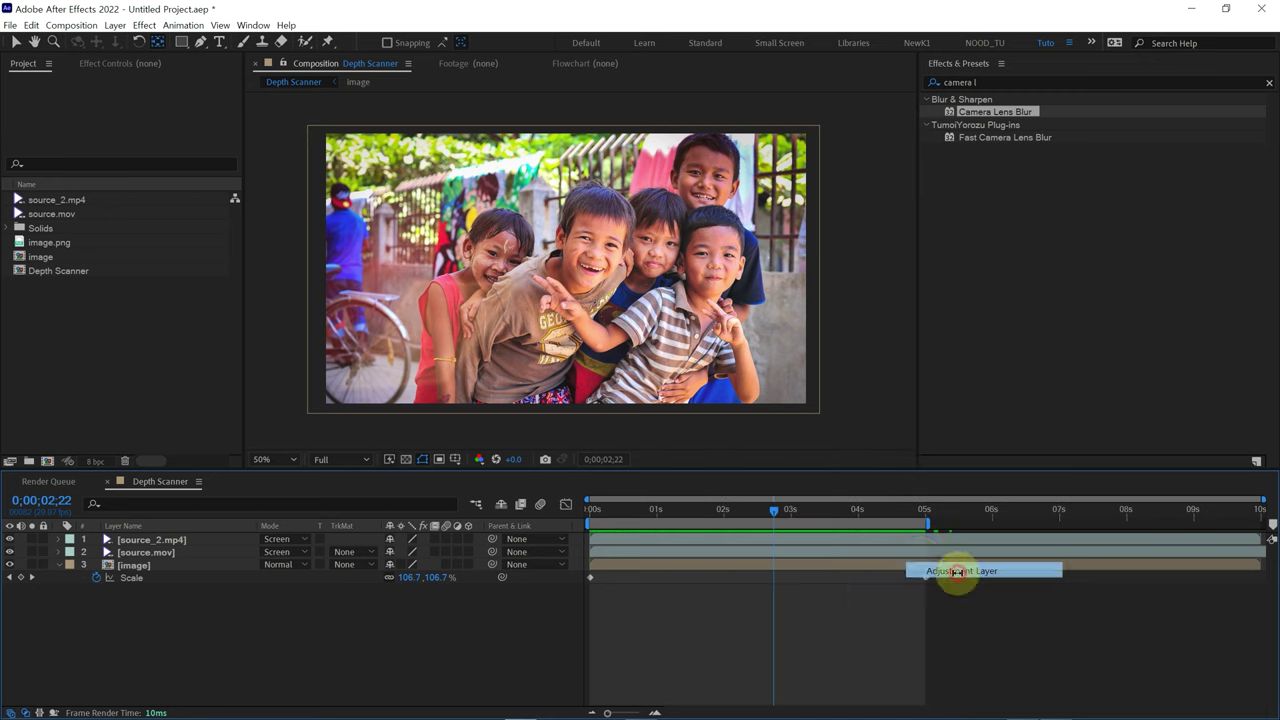
key("Return")
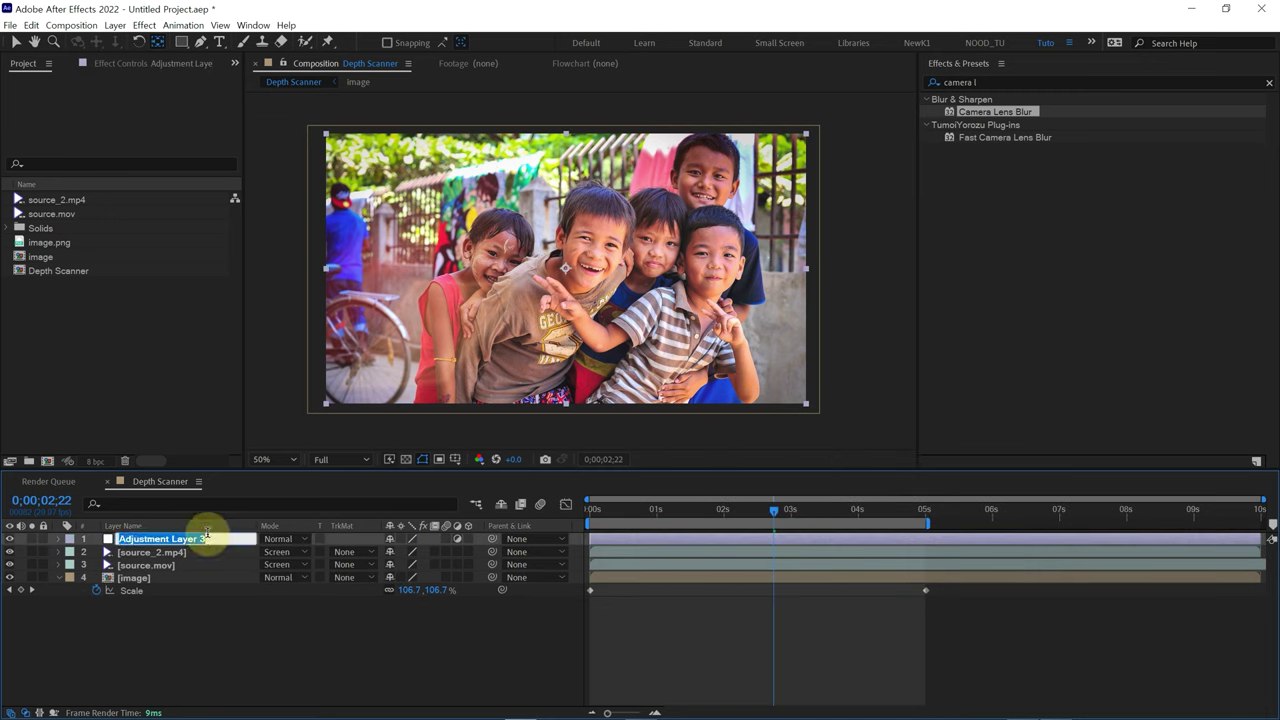
type("noise")
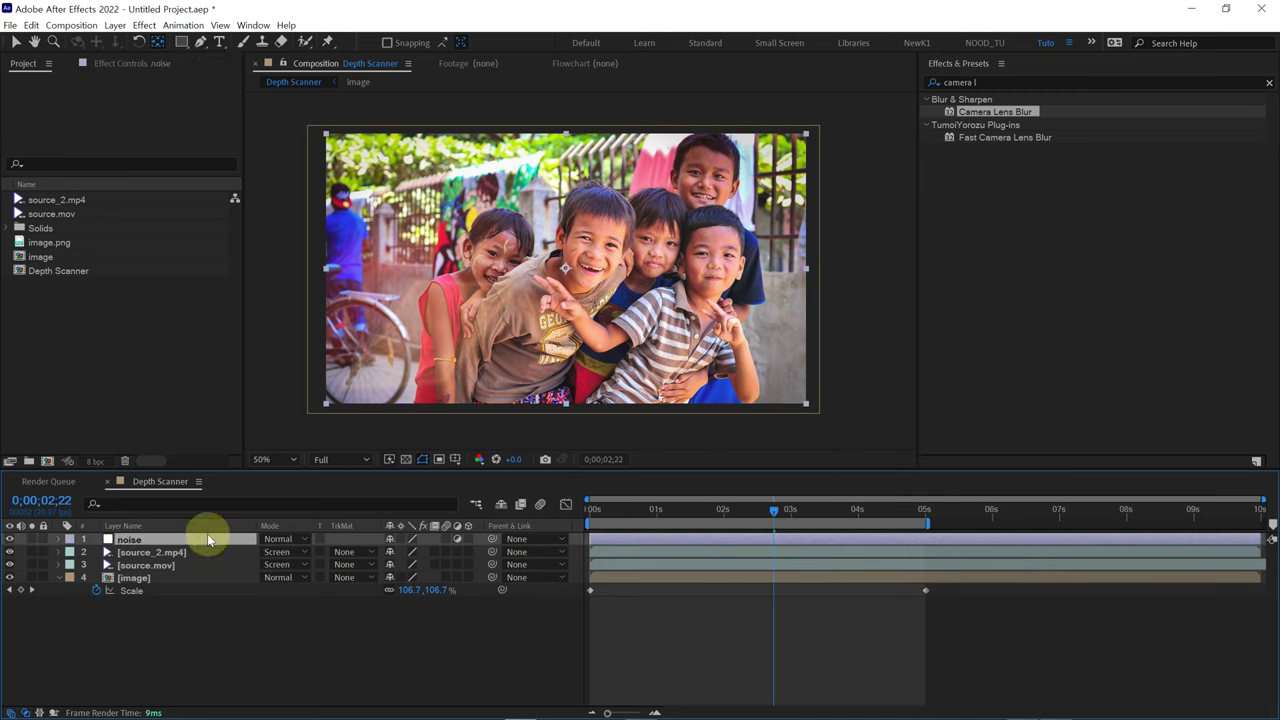
triple_click(1020, 80)
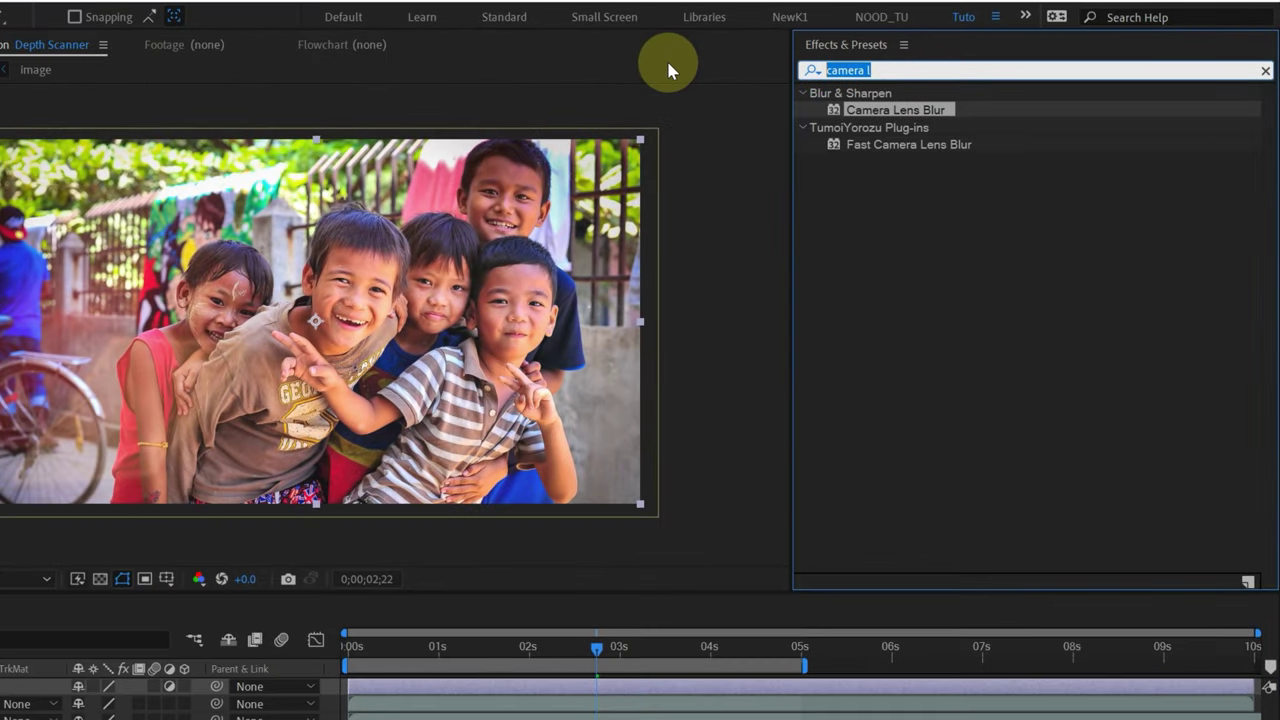
Search 'noise', collapse the BCC and CROSSPHERE groups, and apply Noise & Grain > Noise to the noise layer.
type("noise")
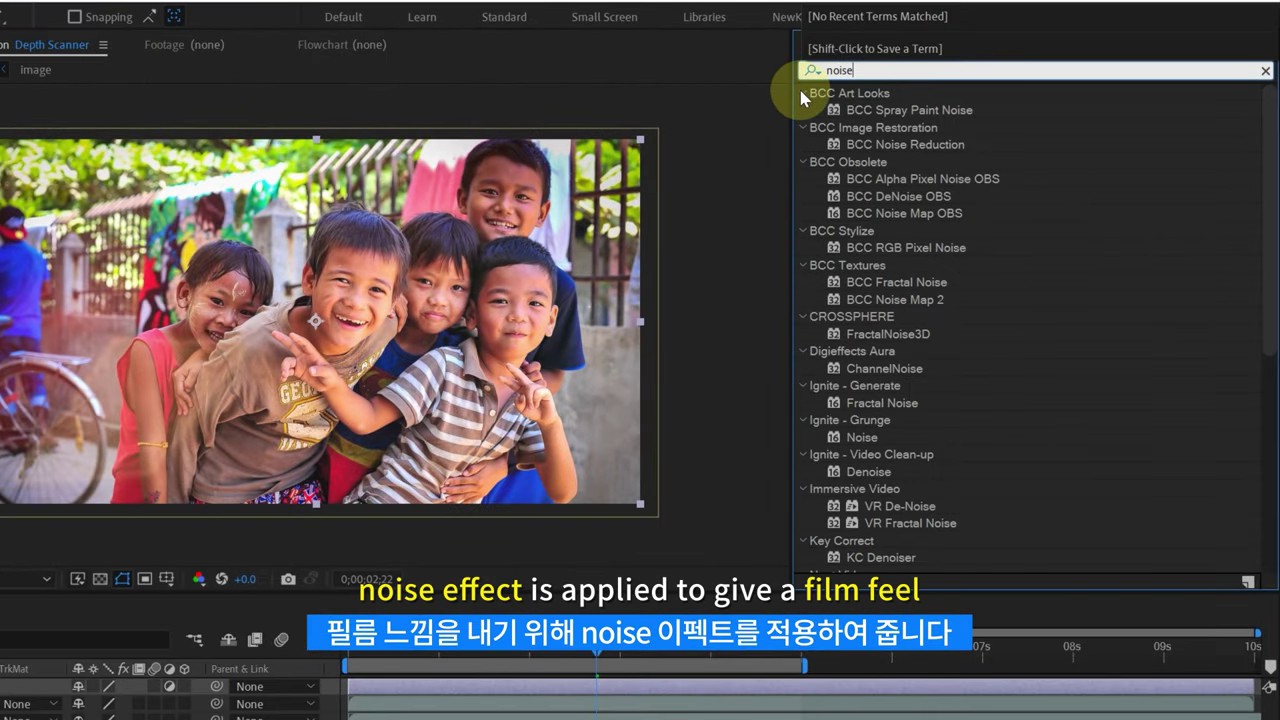
left_click(802, 94)
left_click(803, 110)
left_click(802, 127)
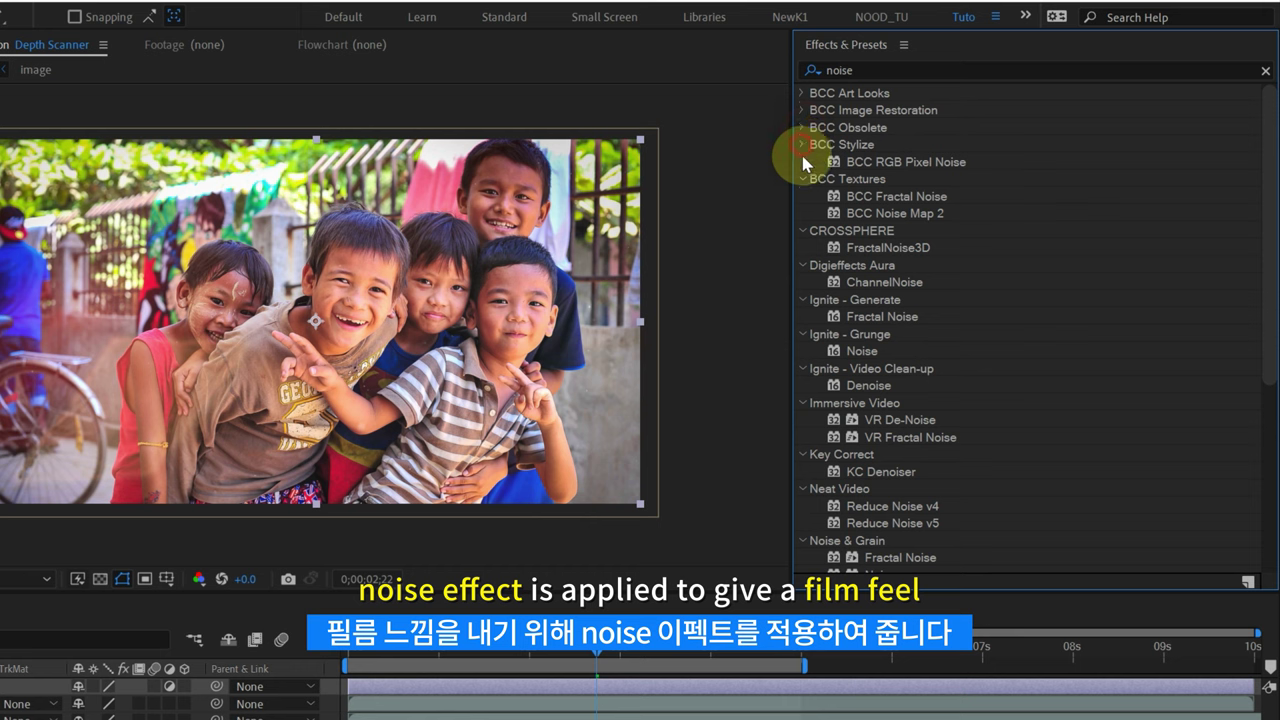
left_click(802, 144)
left_click(802, 162)
left_click(802, 181)
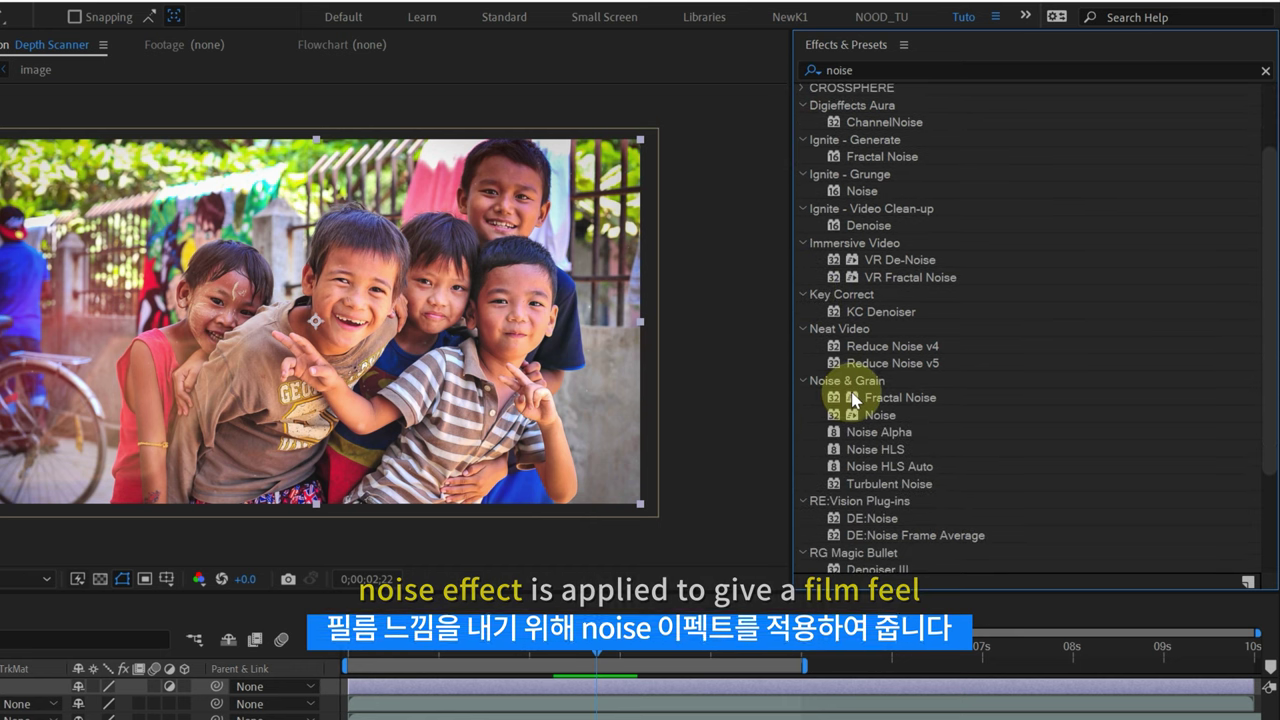
scroll(840, 420, "down", 5)
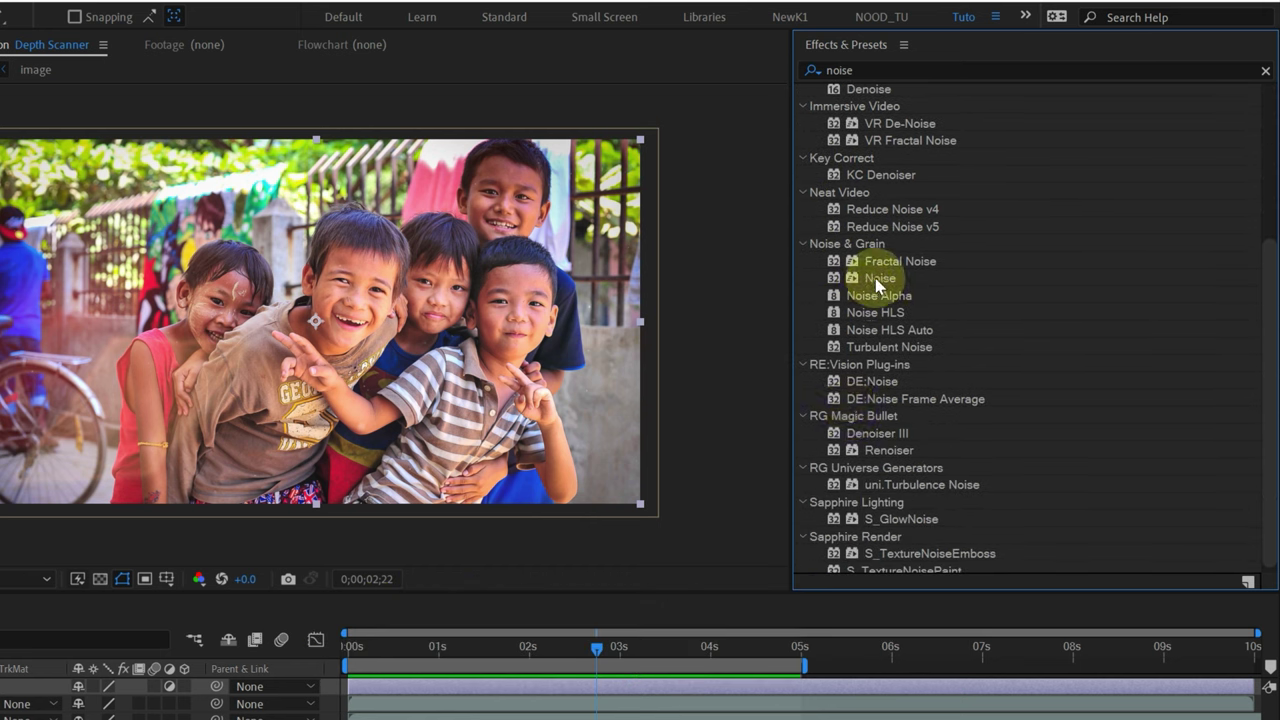
left_click_drag(885, 280, 0, 705)
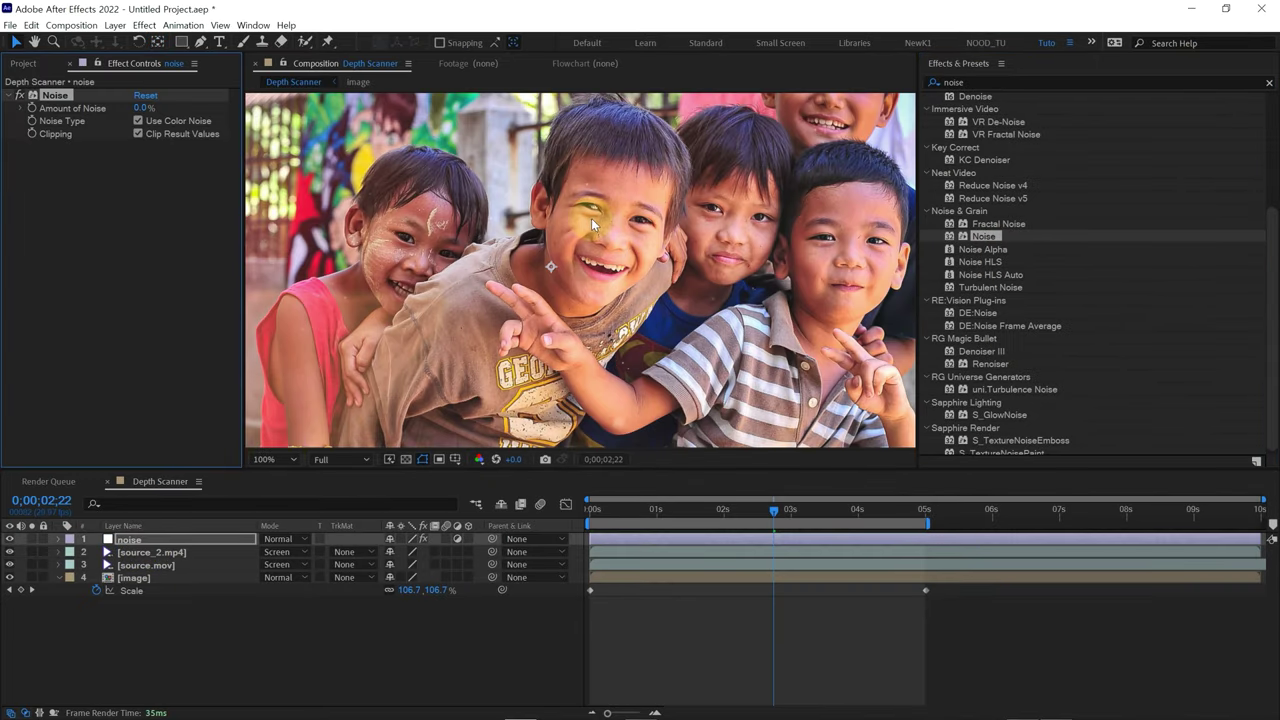
Set Amount of Noise to 15% and turn off Use Color Noise.
left_click_drag(150, 106, 156, 107)
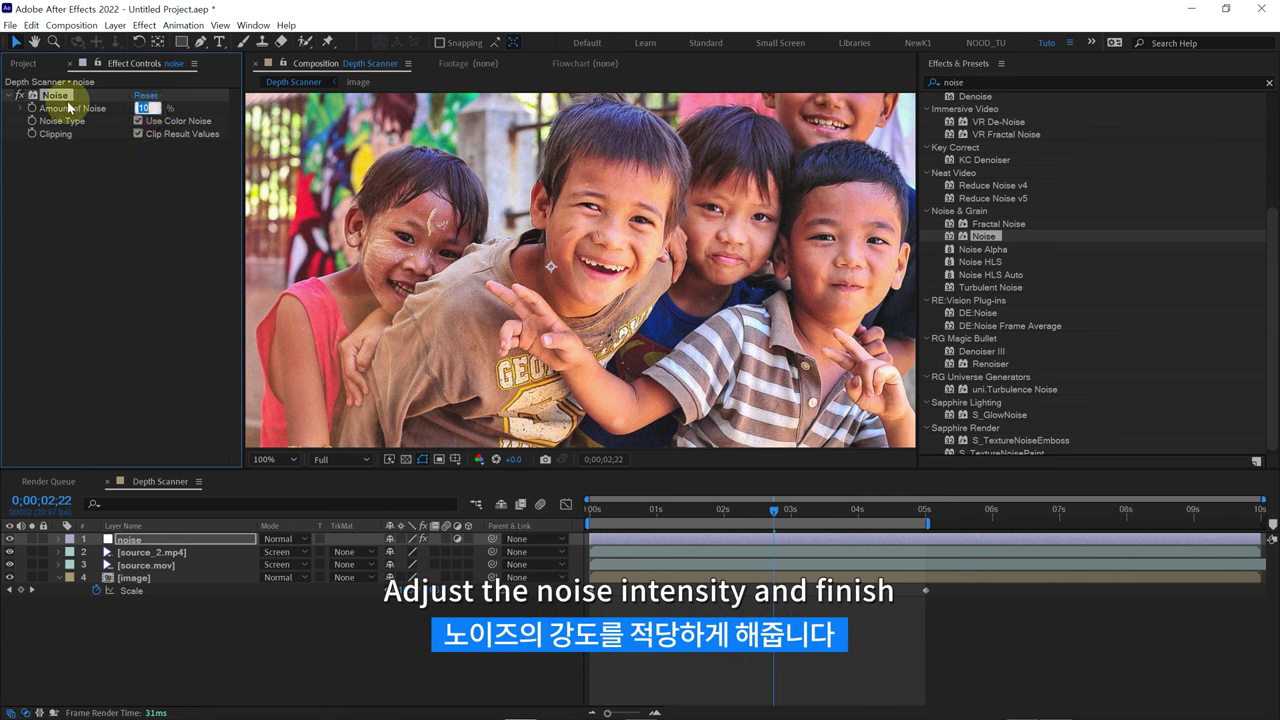
left_click(146, 121)
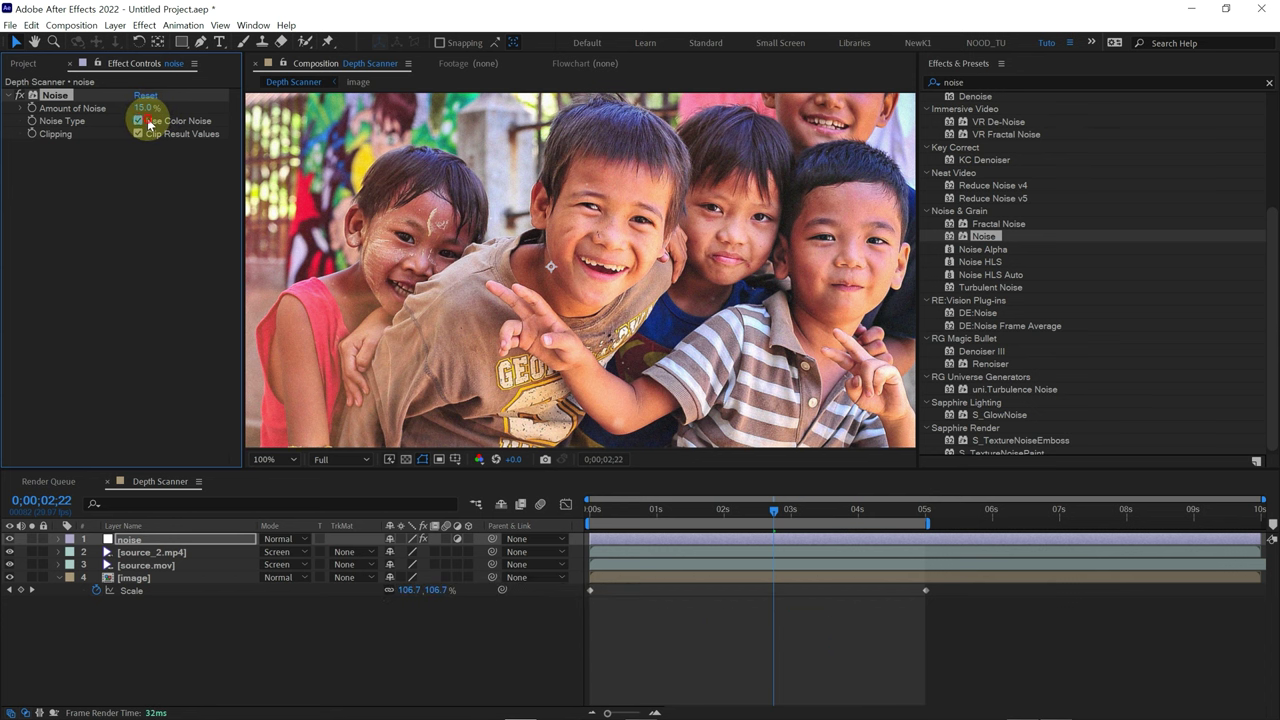
scroll(568, 259, "down", 1)
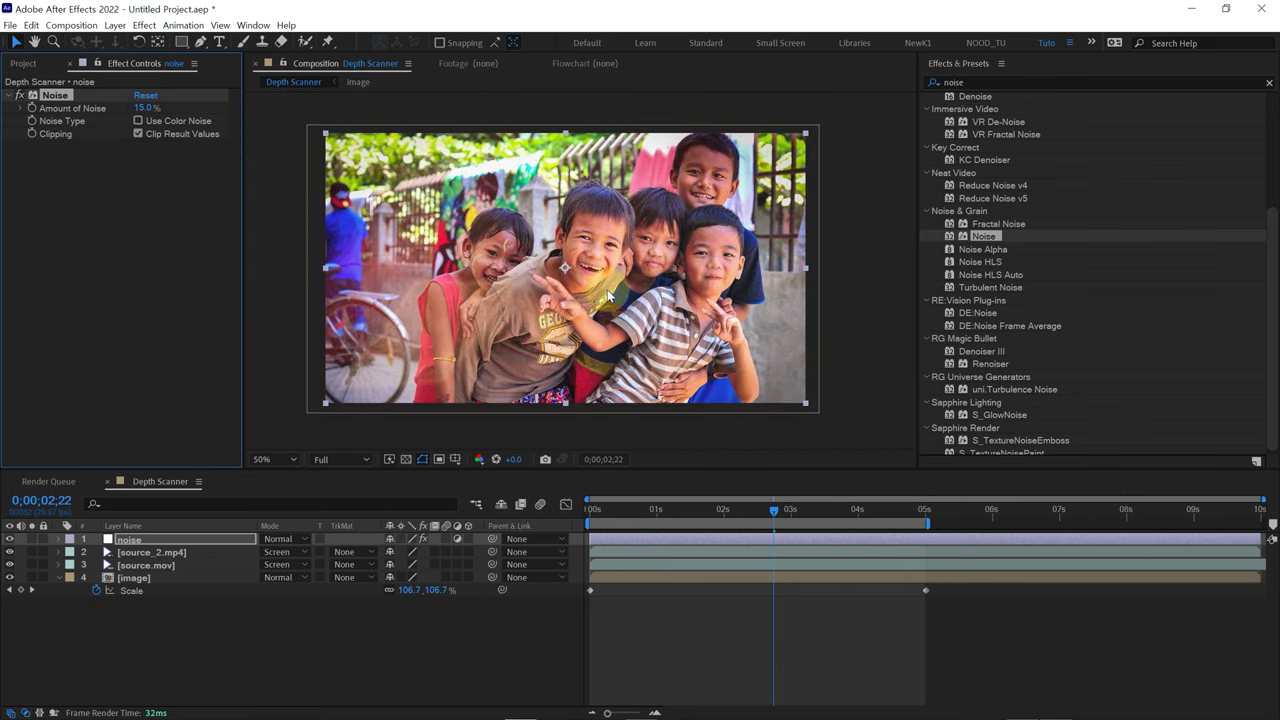
Preview the finished composition from the start and scrub through it.
left_click_drag(615, 519, 585, 523)
left_click(641, 621)
key("space")
left_click(721, 508)
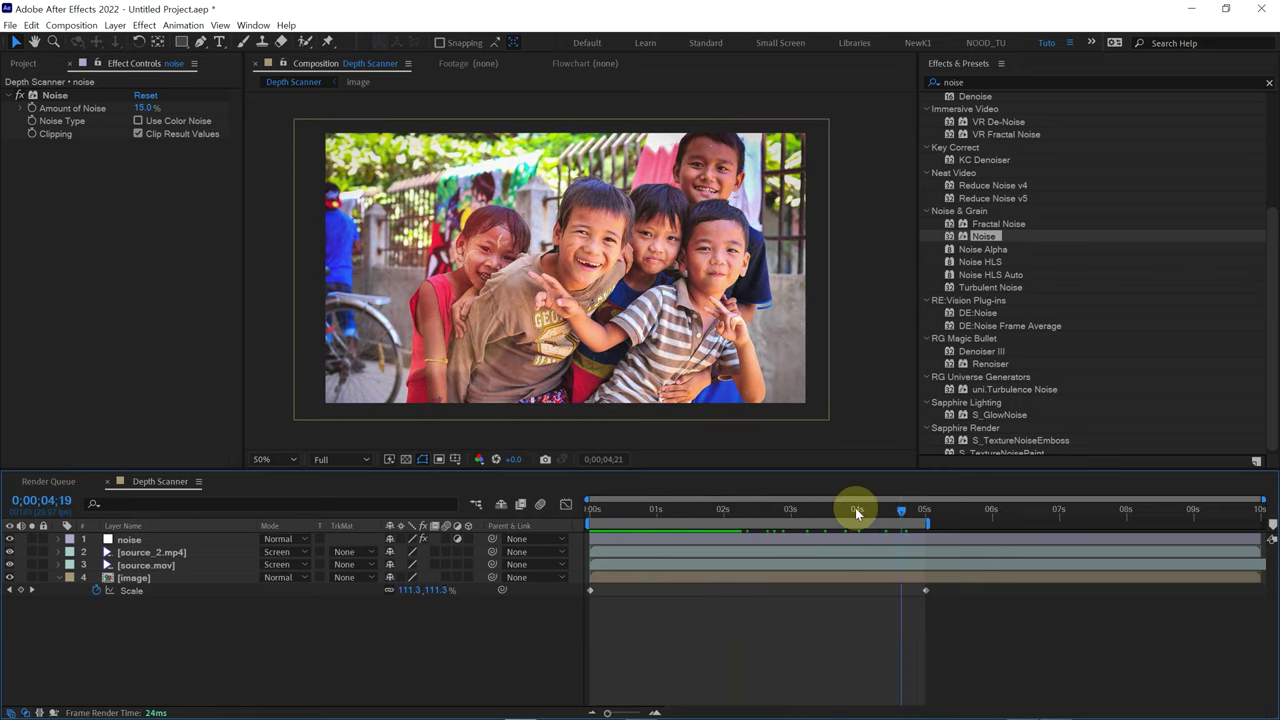
left_click_drag(723, 508, 590, 526)
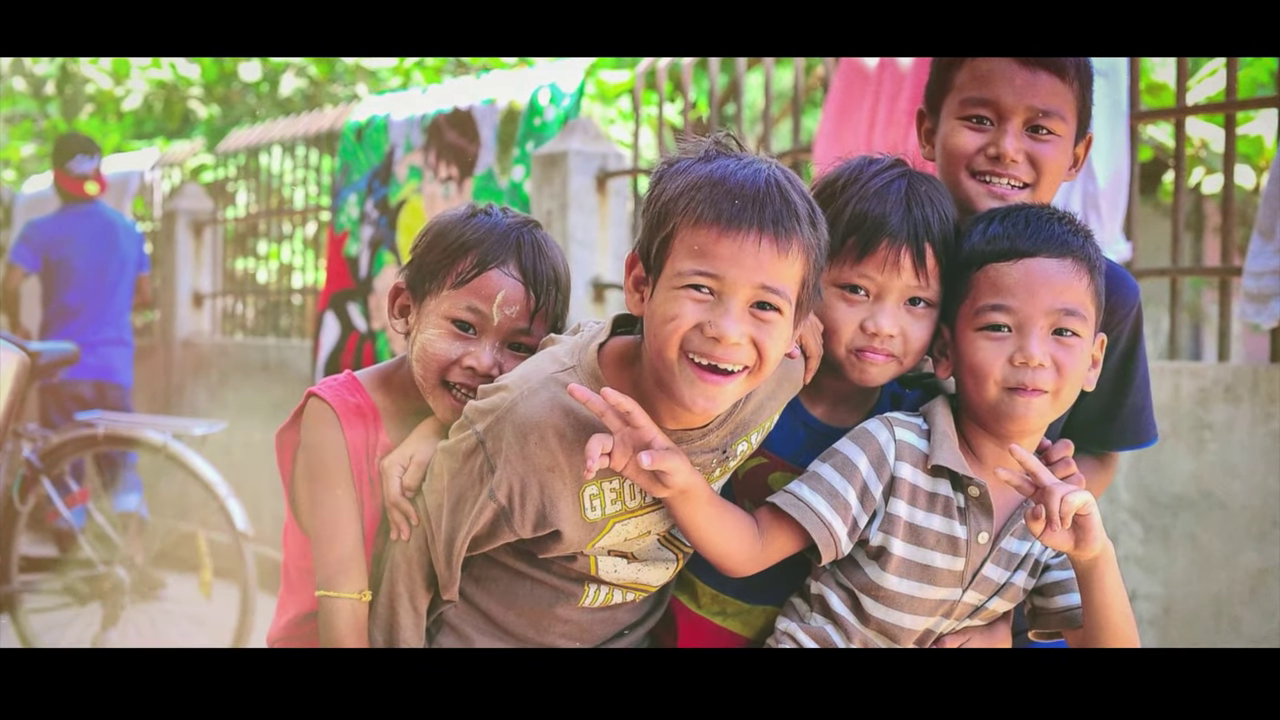